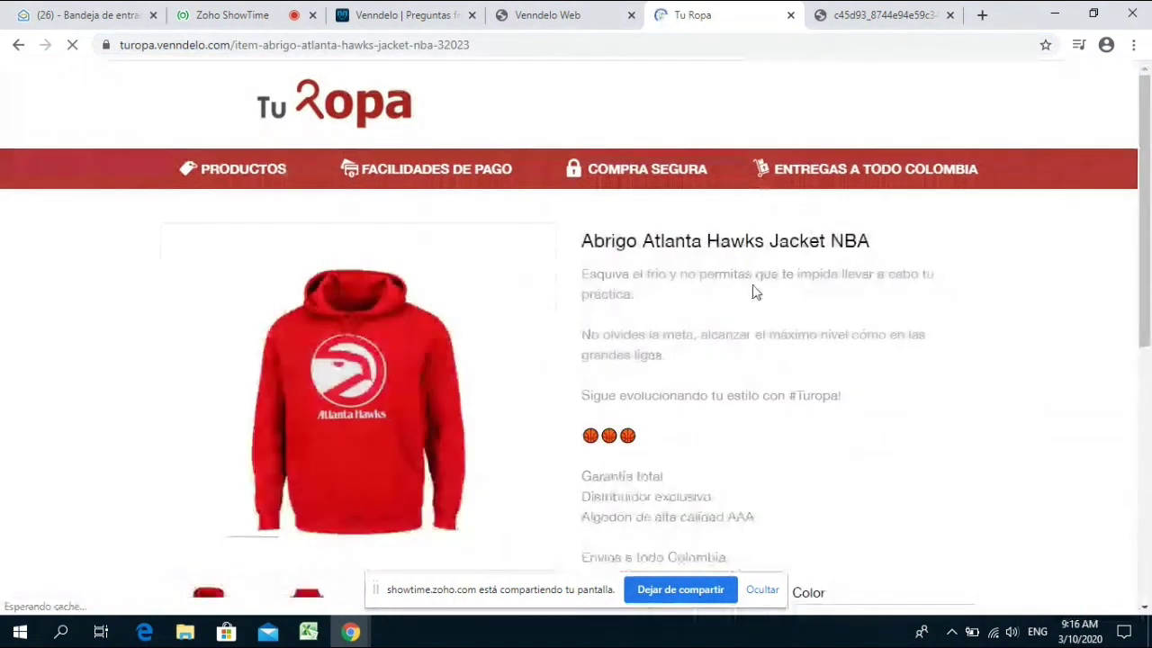
- Look through the option lists on the Abrigo Atlanta Hawks Jacket NBA page and return to the store's product catalogue
scroll(759, 324, "down", 3)
left_click(761, 360)
left_click(753, 438)
left_click(894, 371)
left_click(882, 410)
scroll(620, 303, "up", 3)
left_click(378, 105)
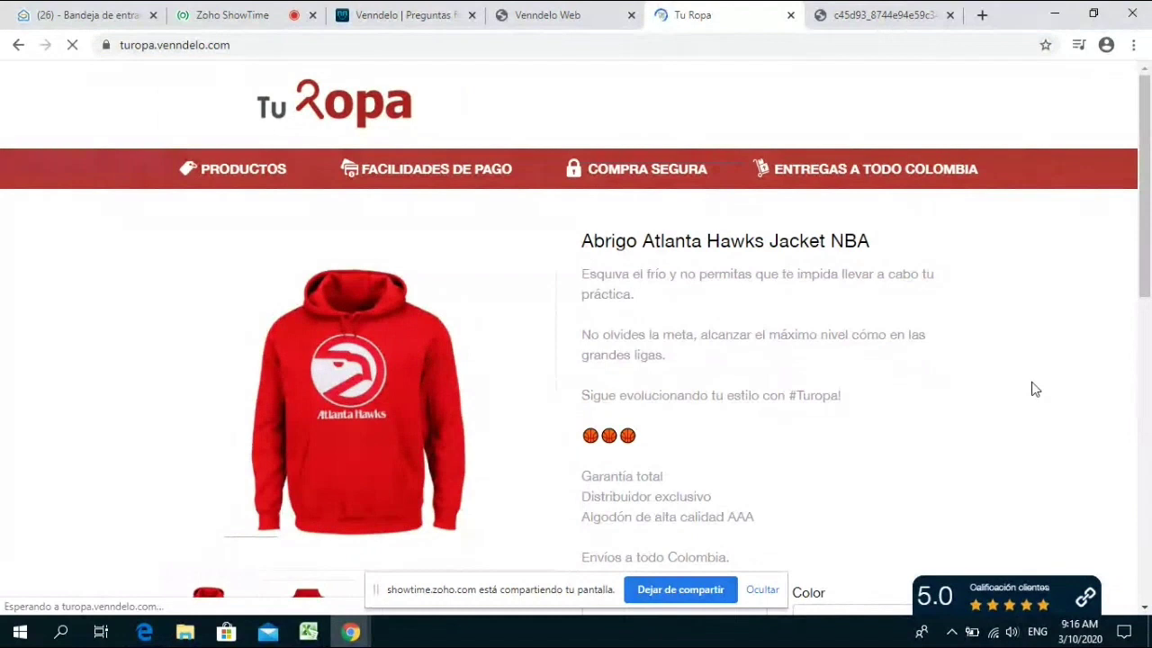
- Examine the products and prices offered throughout the Tu Ropa store catalogue
scroll(1099, 362, "down", 1)
scroll(1099, 361, "down", 13)
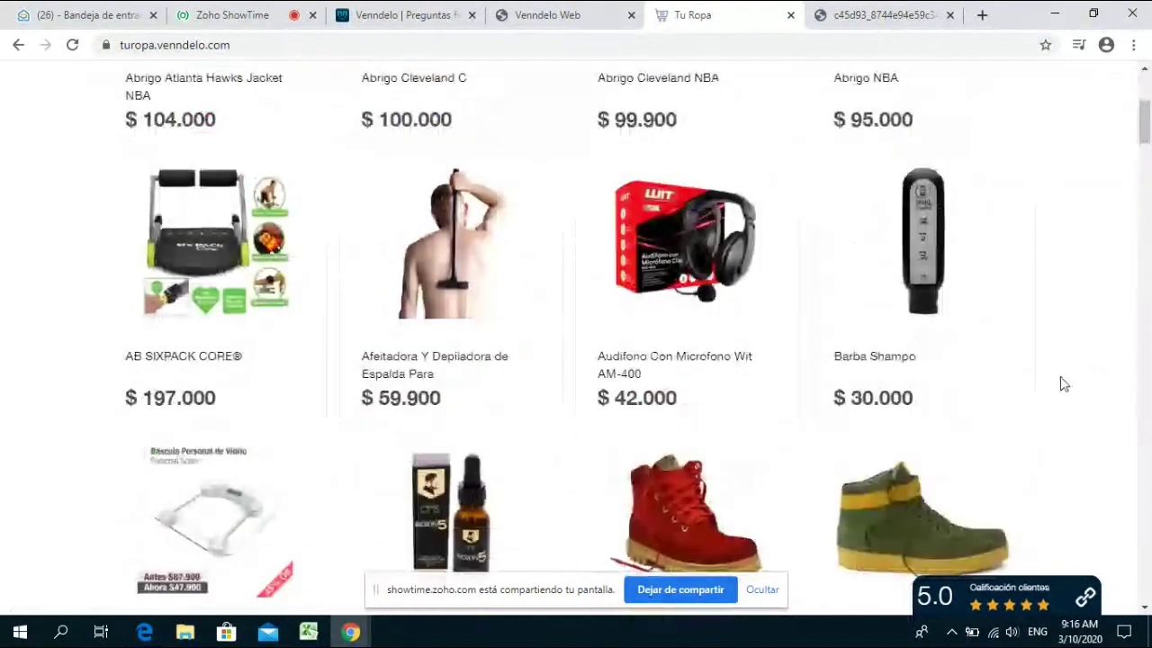
scroll(1041, 437, "down", 15)
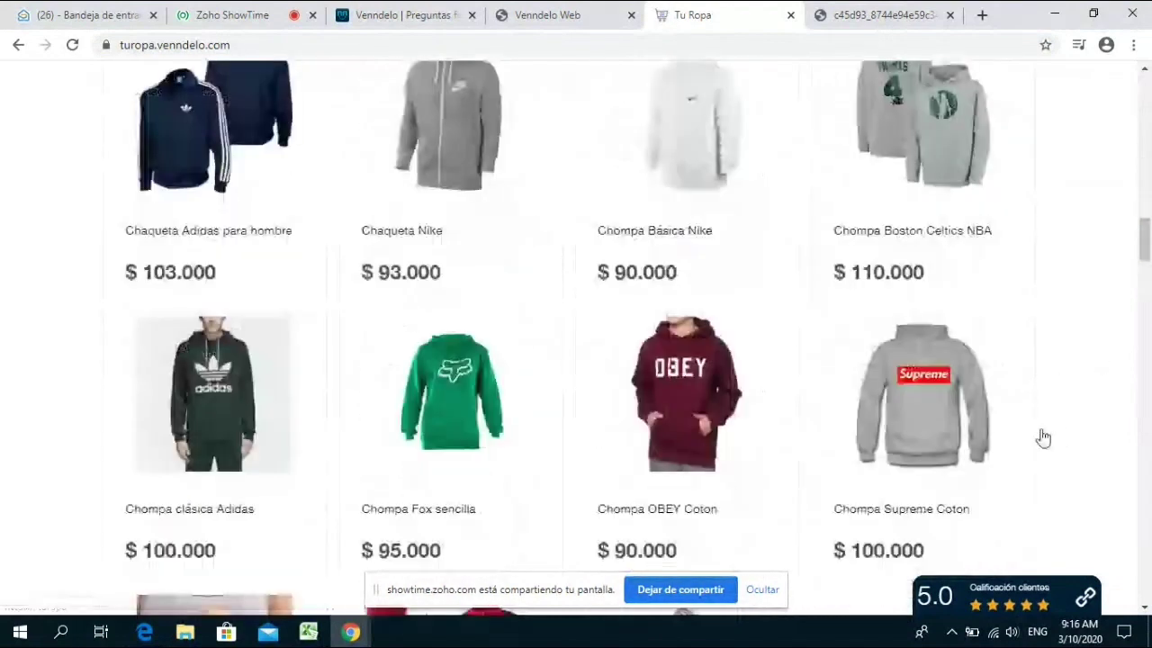
scroll(1042, 437, "down", 2)
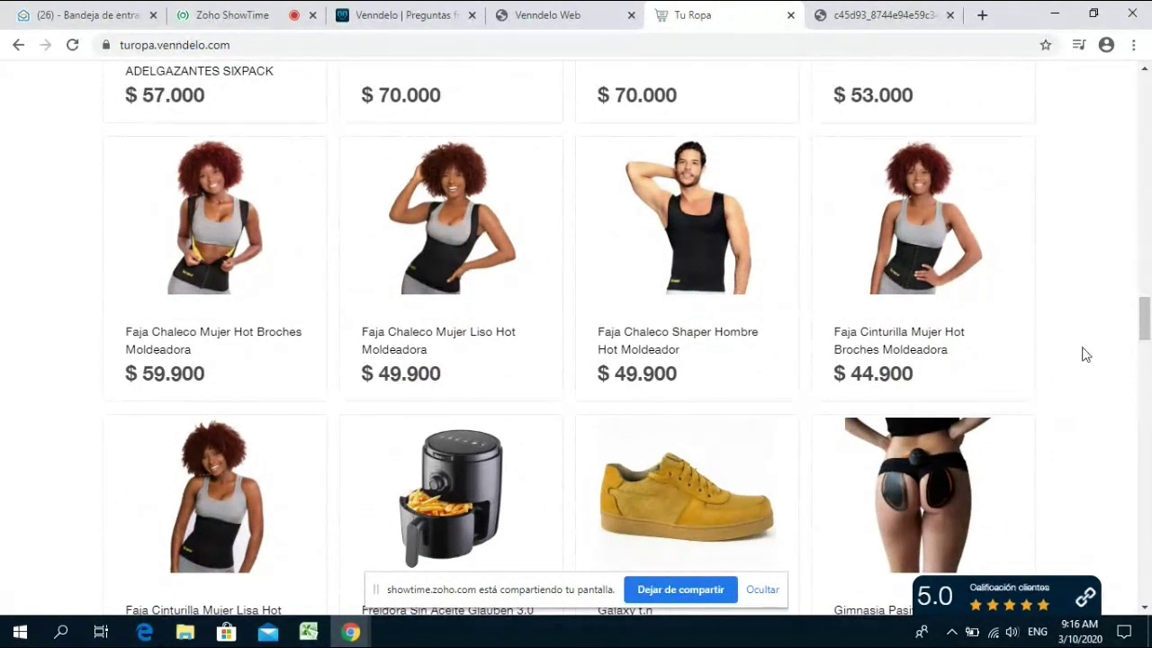
scroll(1086, 355, "down", 5)
scroll(1085, 355, "down", 12)
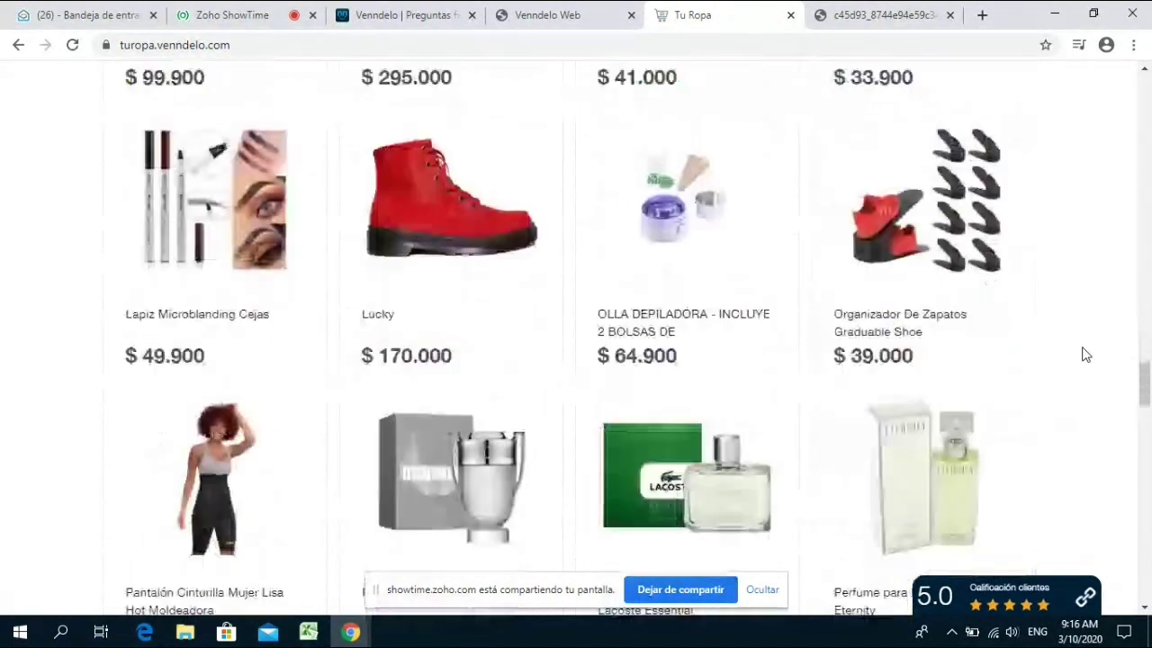
scroll(1086, 354, "down", 18)
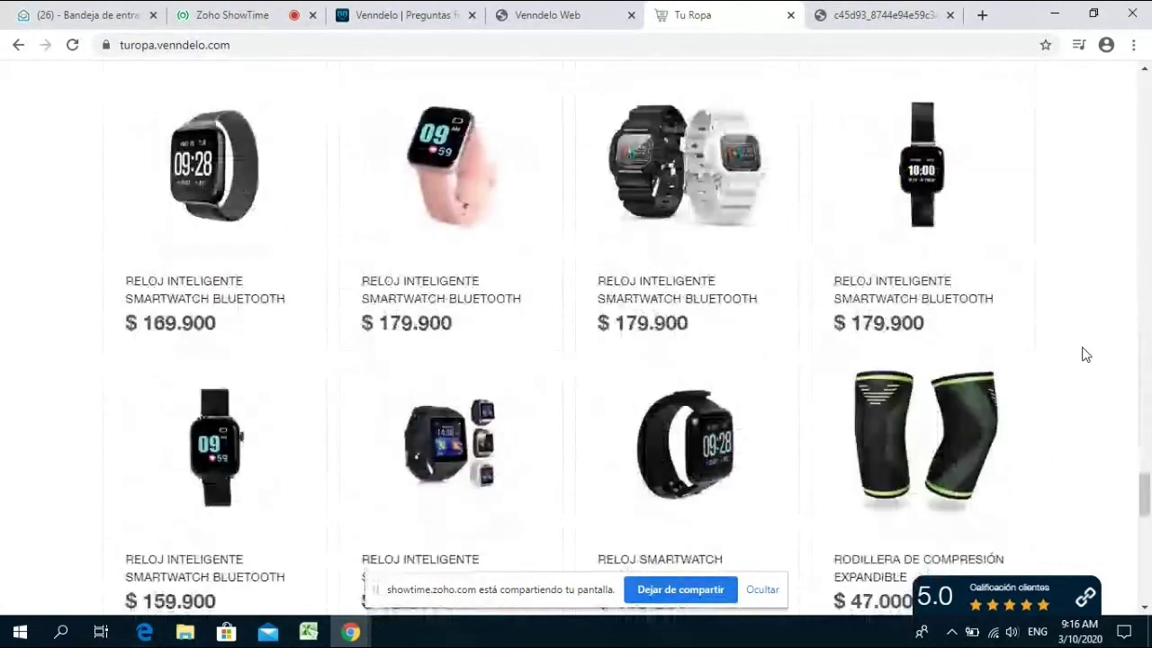
scroll(1086, 355, "up", 10)
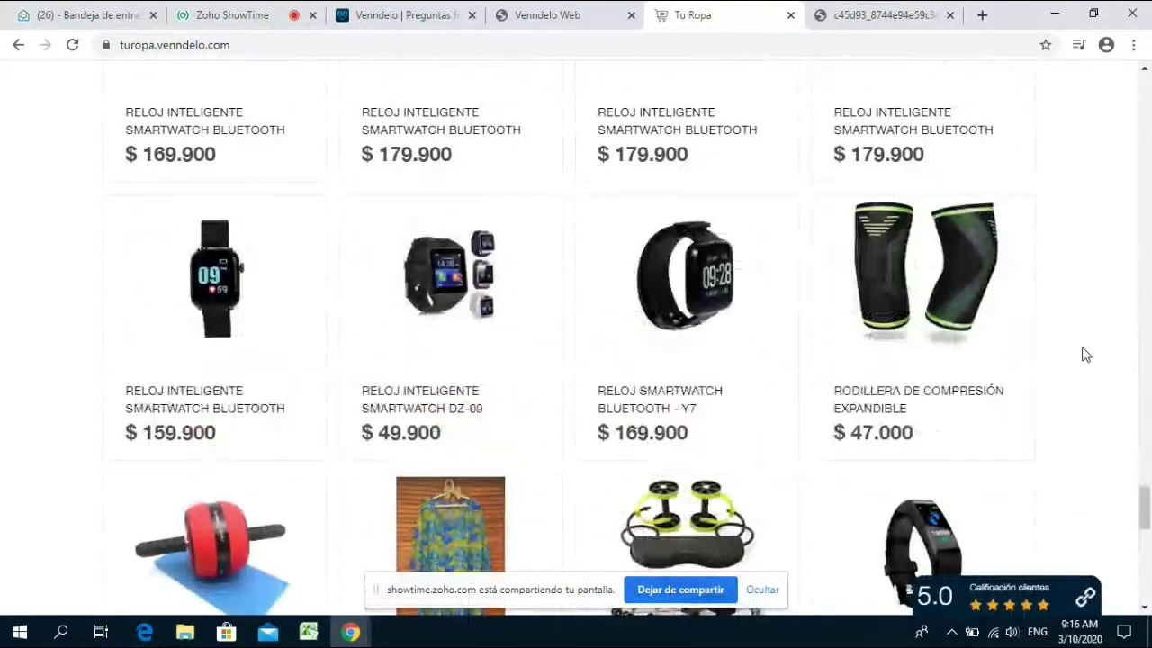
scroll(1085, 354, "up", 20)
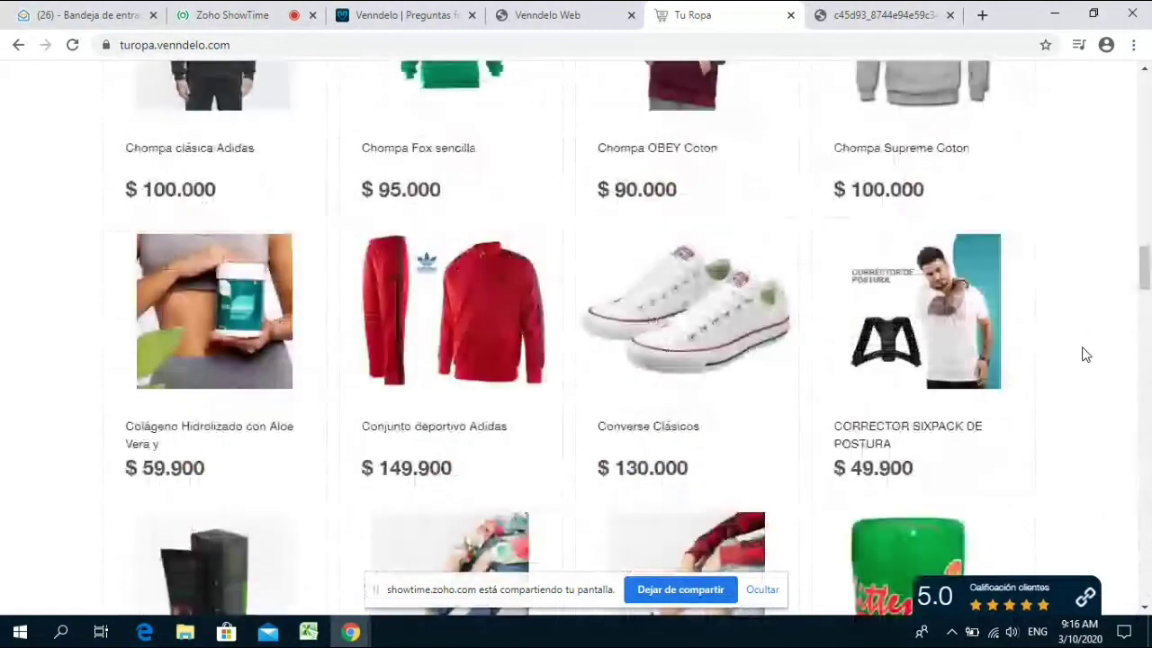
- View the Tu Ropa storefront through Mi Tienda on the Venndelo dashboard and return to the dashboard
left_click(568, 13)
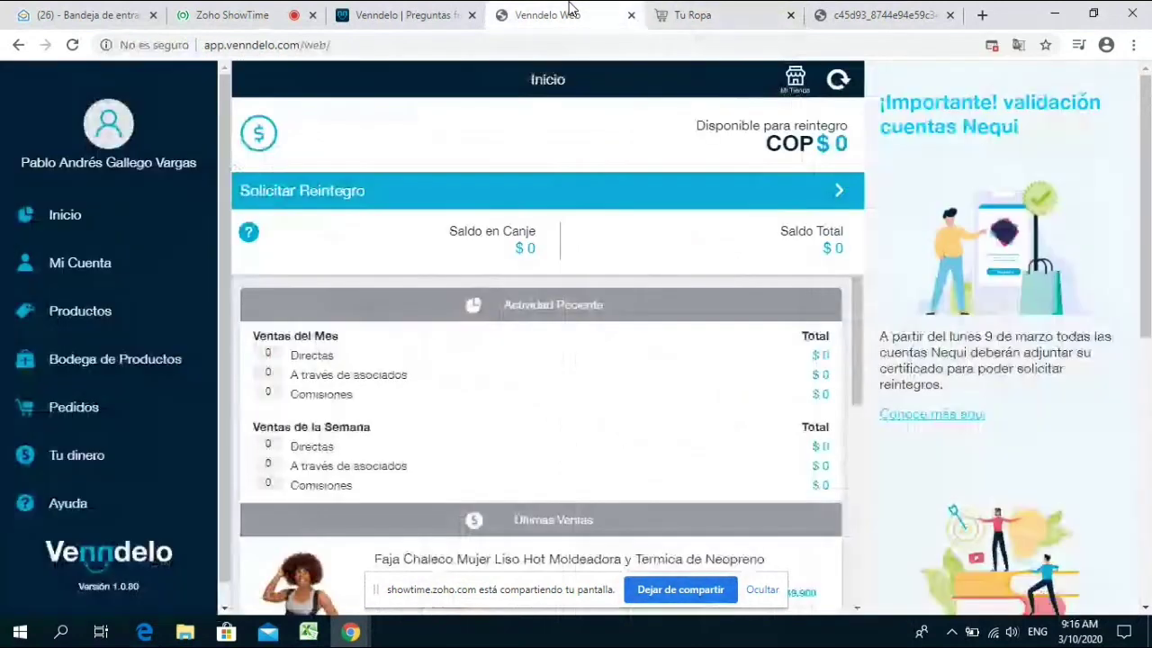
left_click(802, 94)
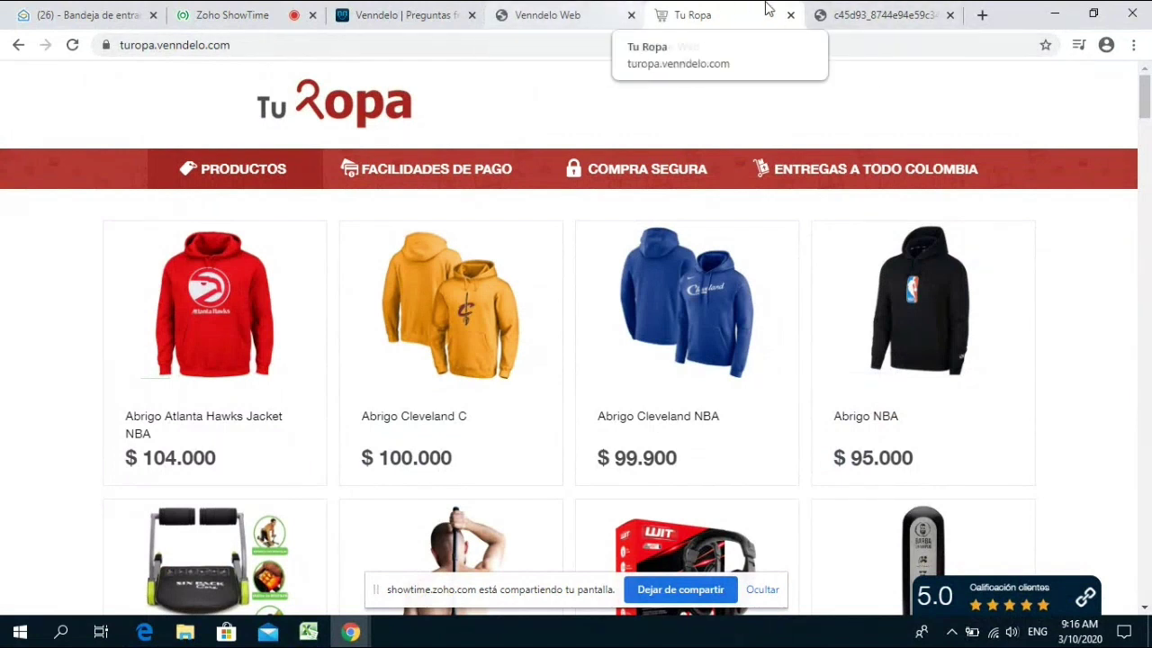
left_click(589, 12)
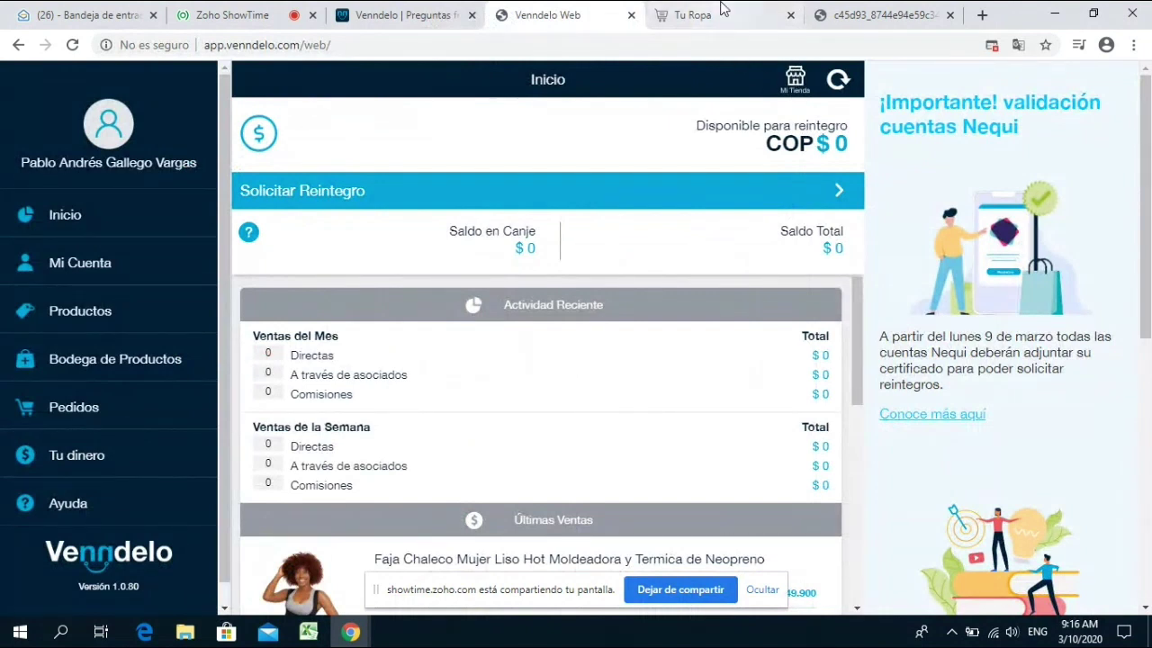
left_click(760, 9)
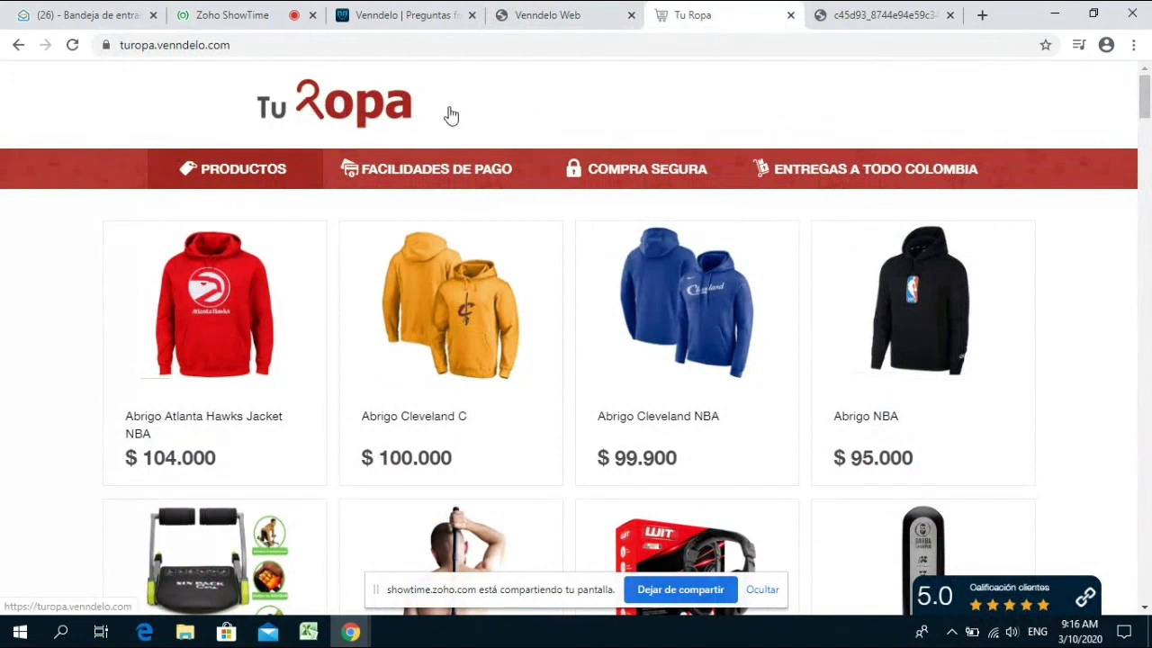
left_click(558, 16)
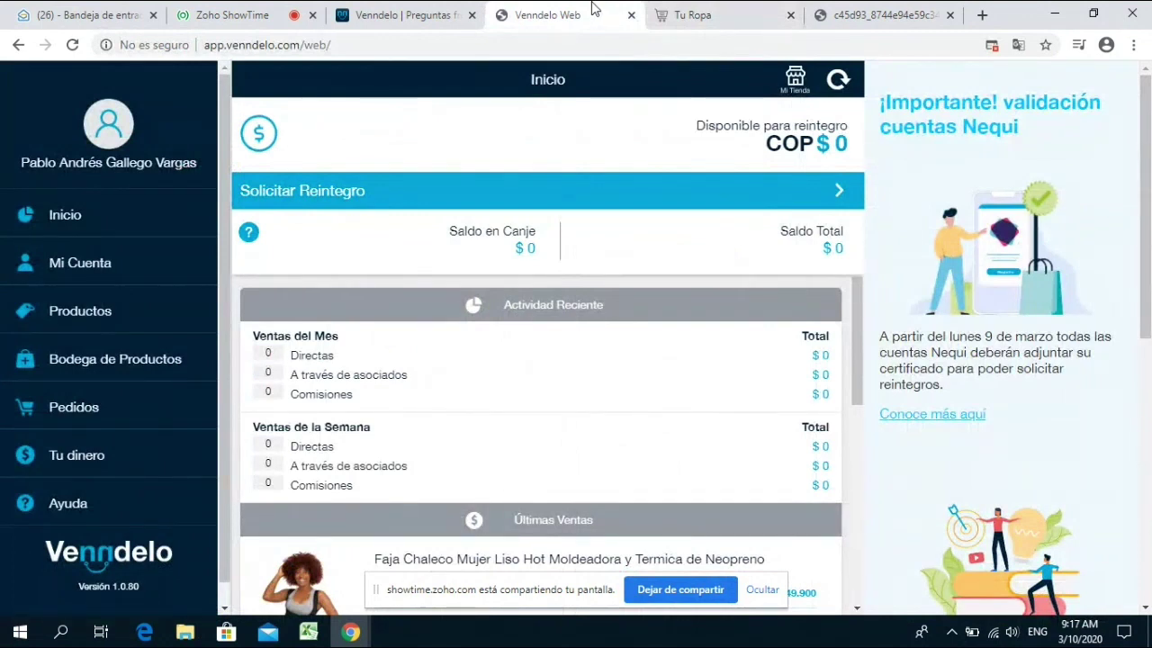
- Refresh the dashboard and try to request a reimbursement of the available balance, dismissing the resulting notice
left_click(840, 82)
left_click(376, 191)
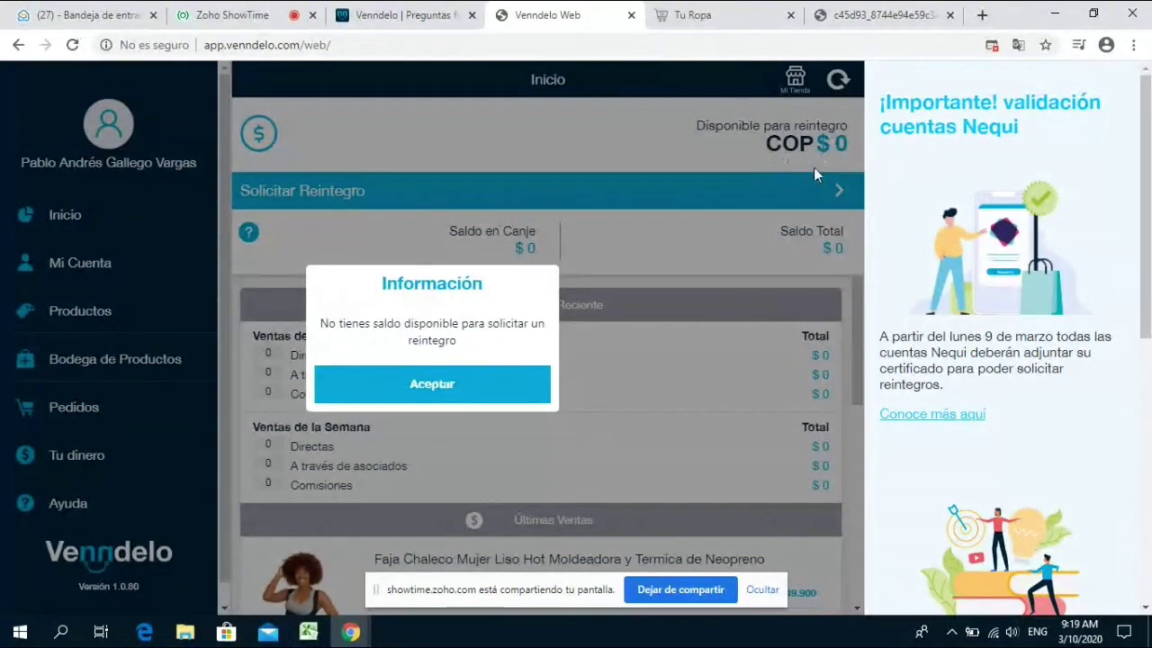
left_click(470, 401)
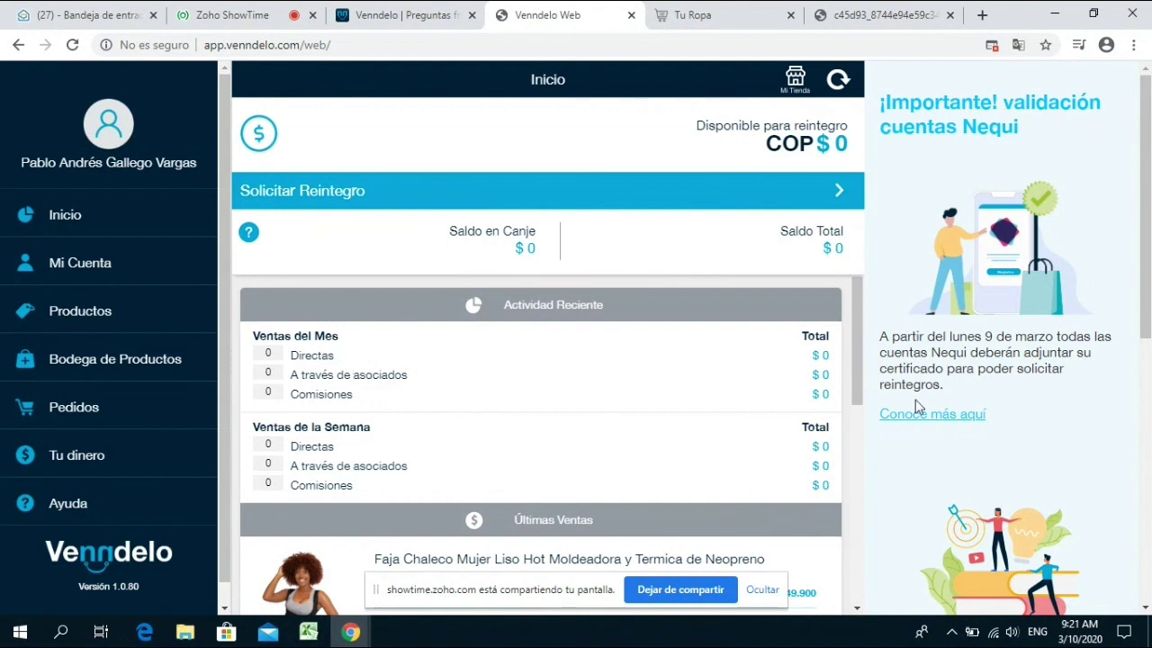
- Review the latest sales listed below the recent activity on the dashboard
scroll(767, 409, "down", 5)
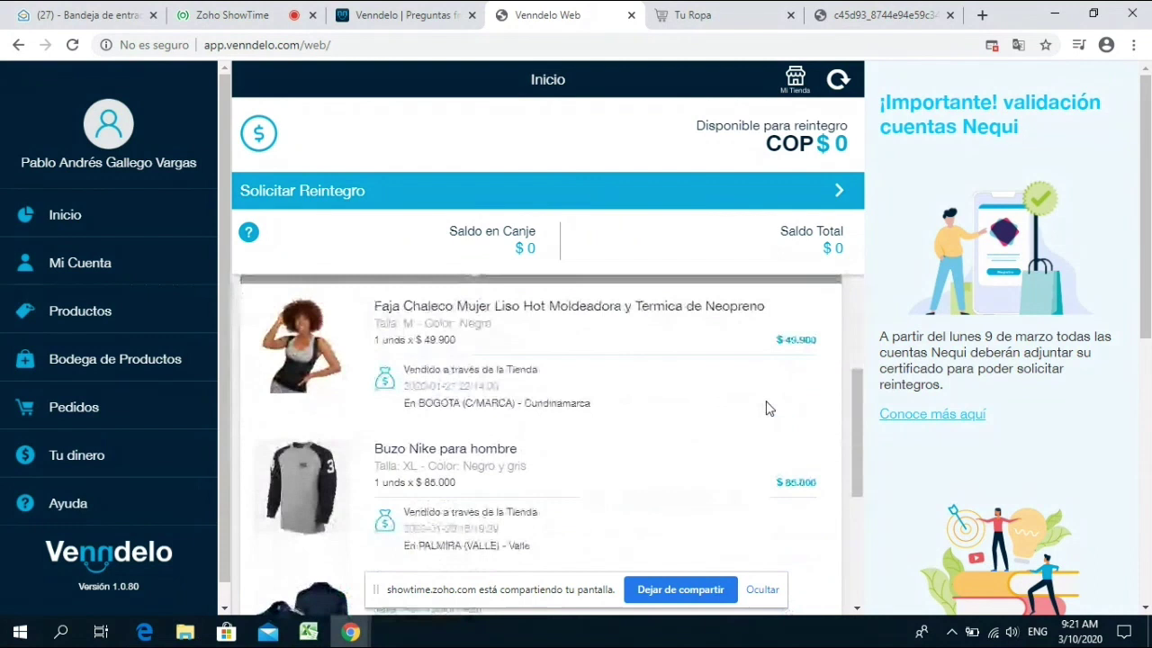
scroll(535, 342, "up", 2)
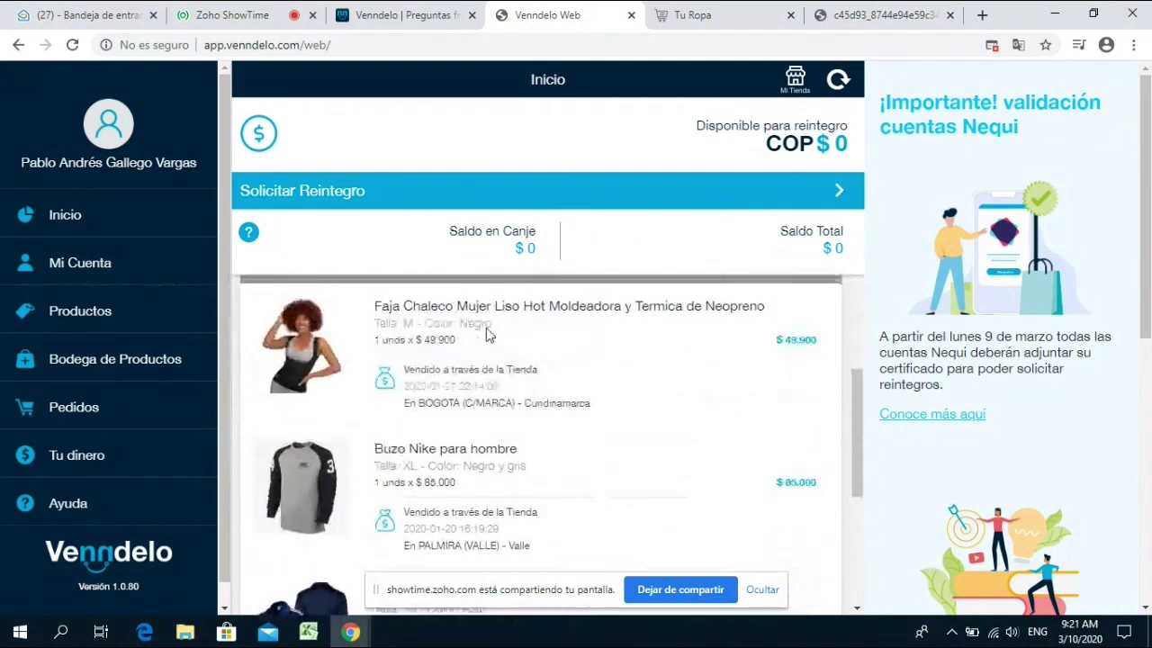
scroll(486, 335, "down", 3)
scroll(498, 450, "up", 8)
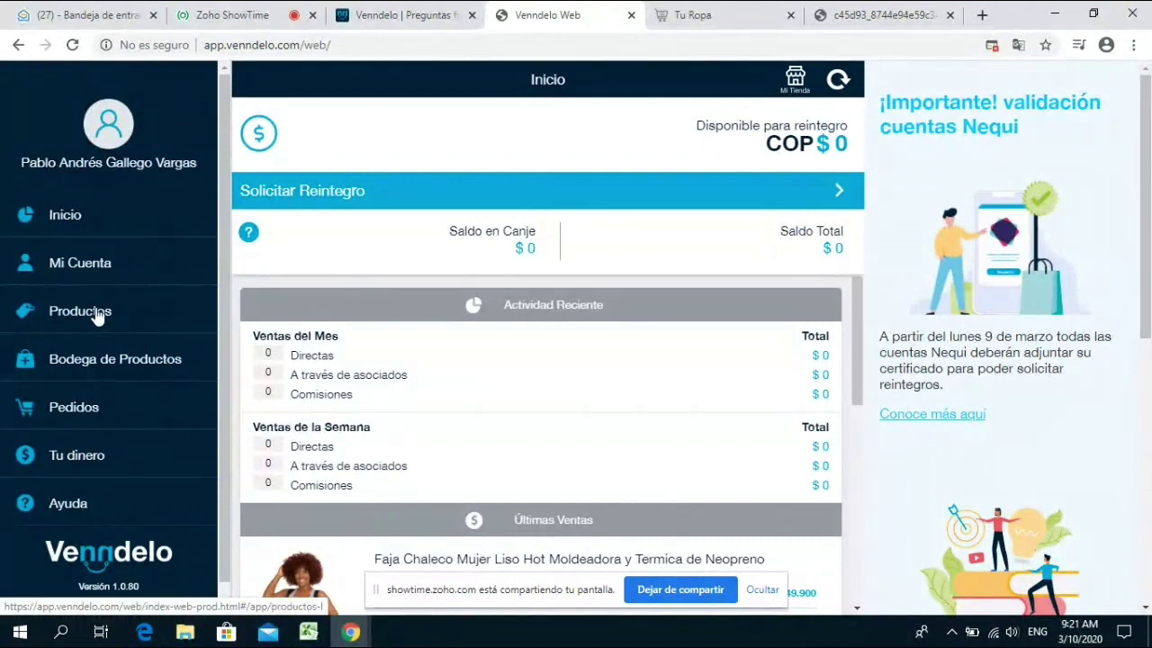
- Open the Mi Cuenta page, check its sign-out option and stay signed in
left_click(124, 272)
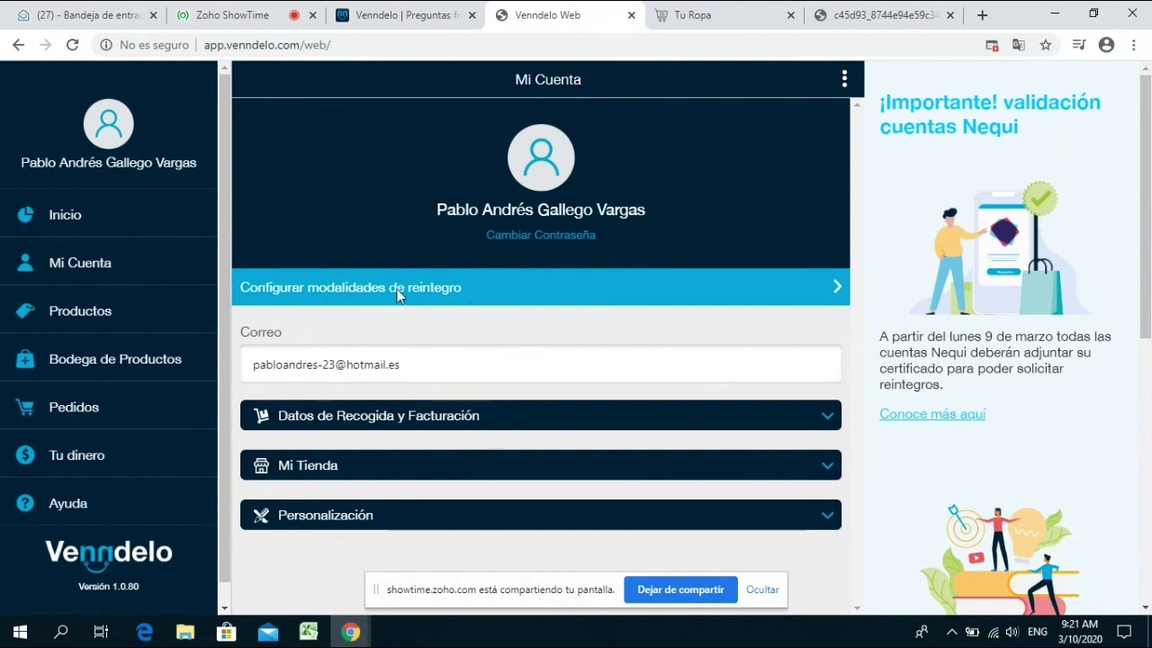
left_click(844, 83)
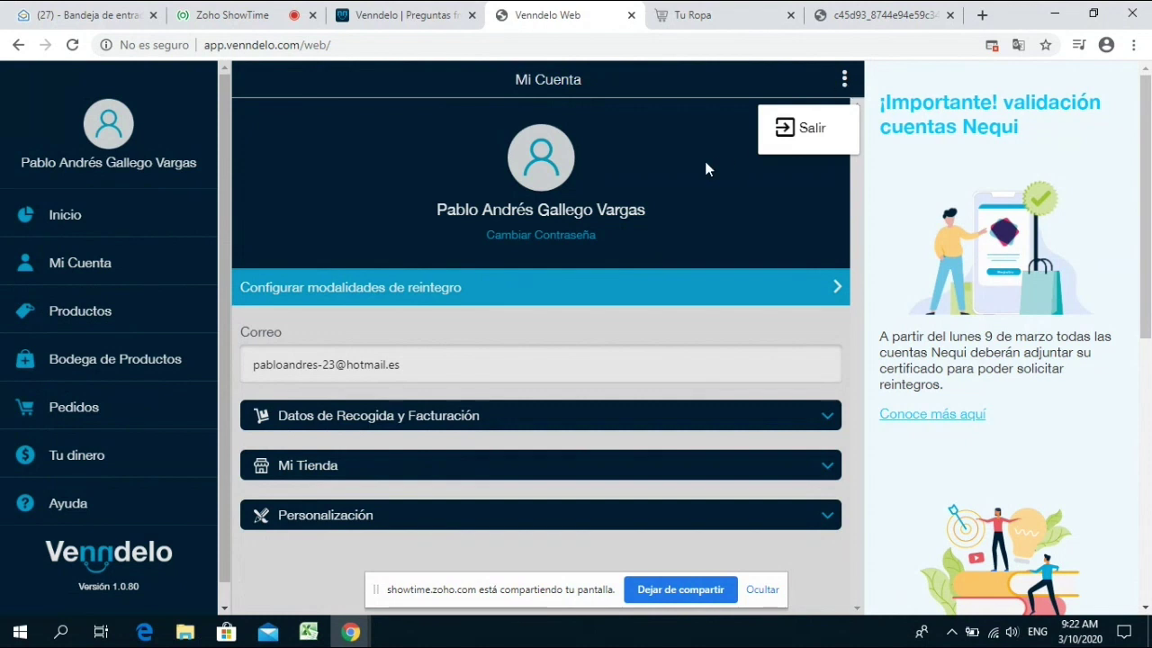
left_click(611, 177)
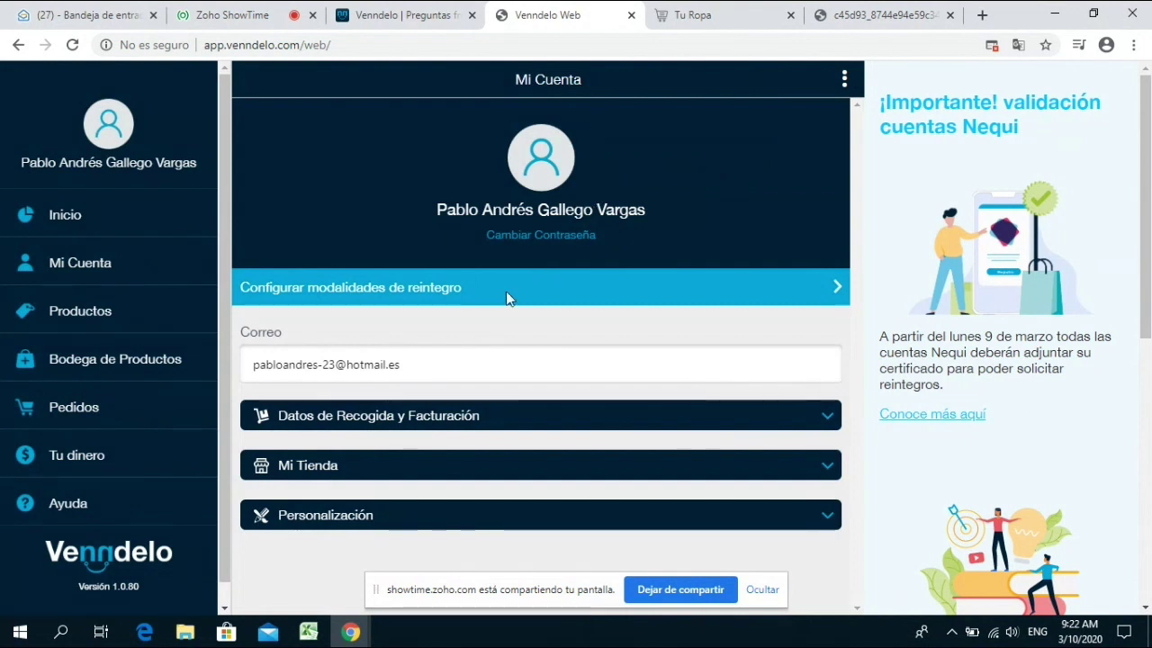
left_click(844, 83)
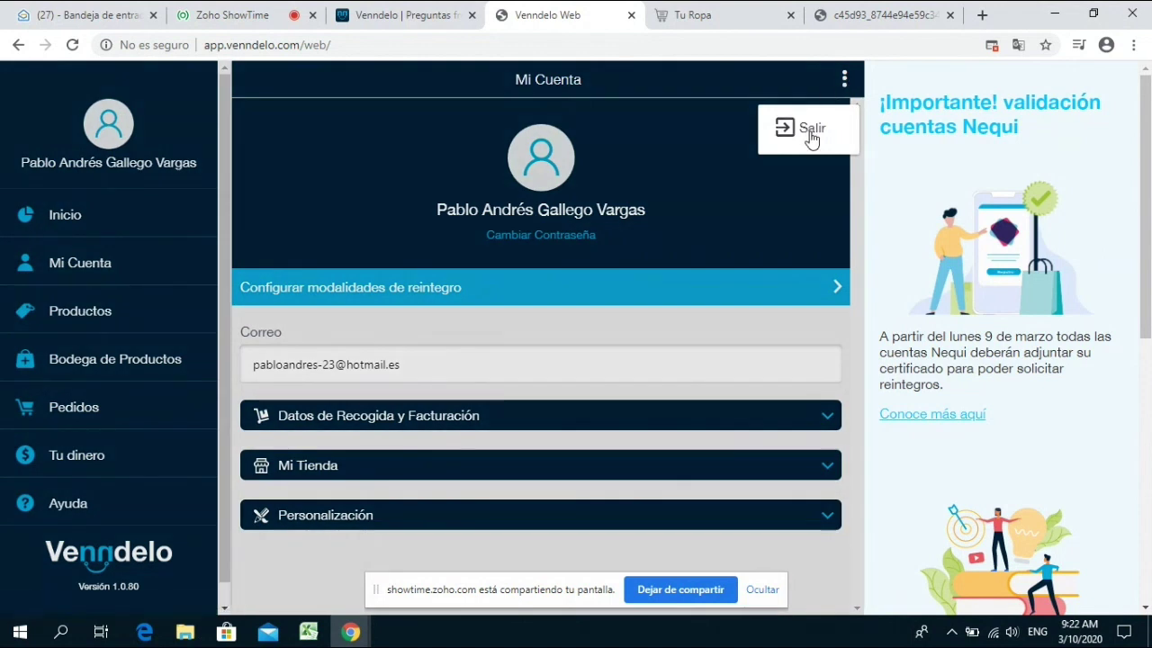
left_click(844, 82)
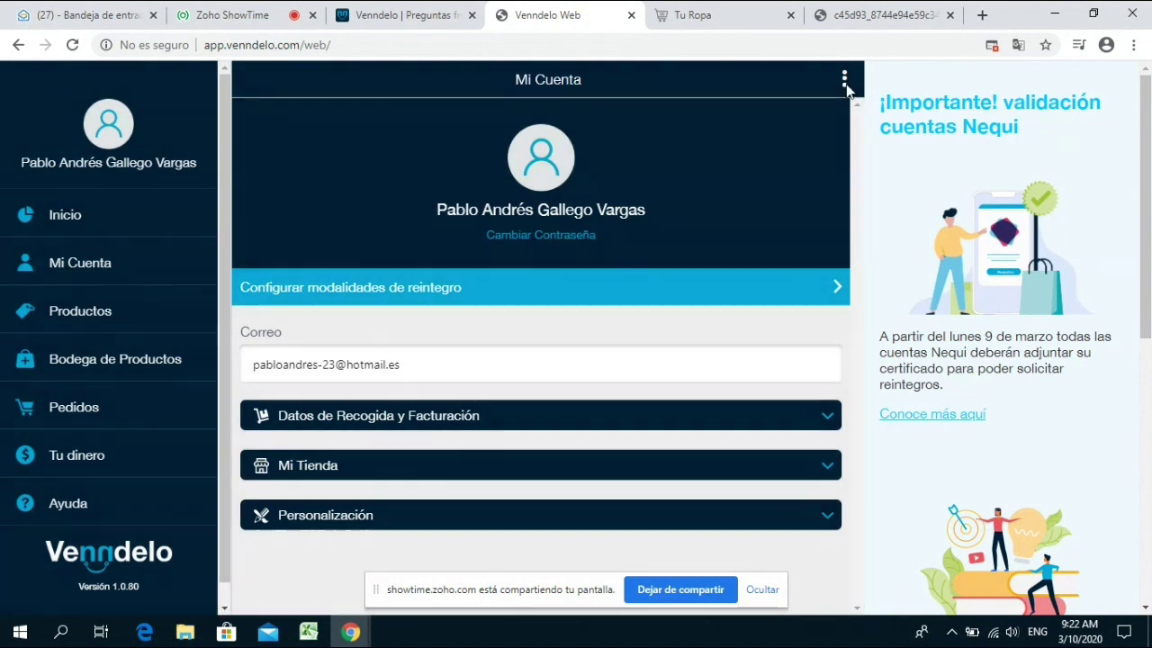
- View the fields of the account's password change form and cancel it without entering anything
left_click(538, 244)
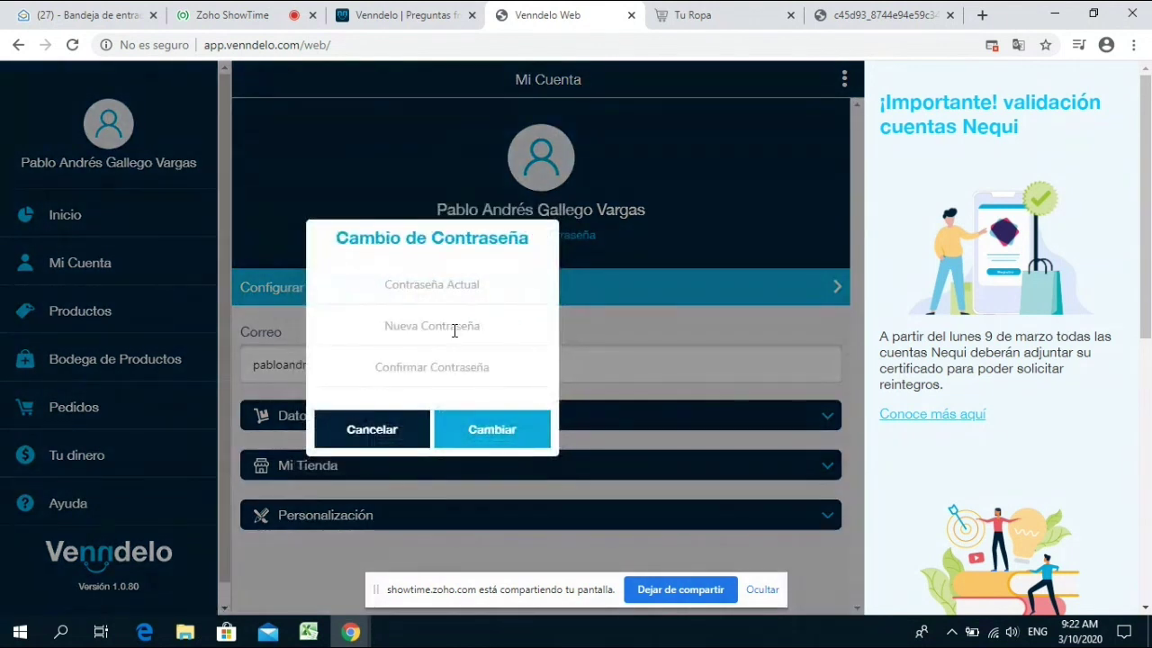
left_click(443, 367)
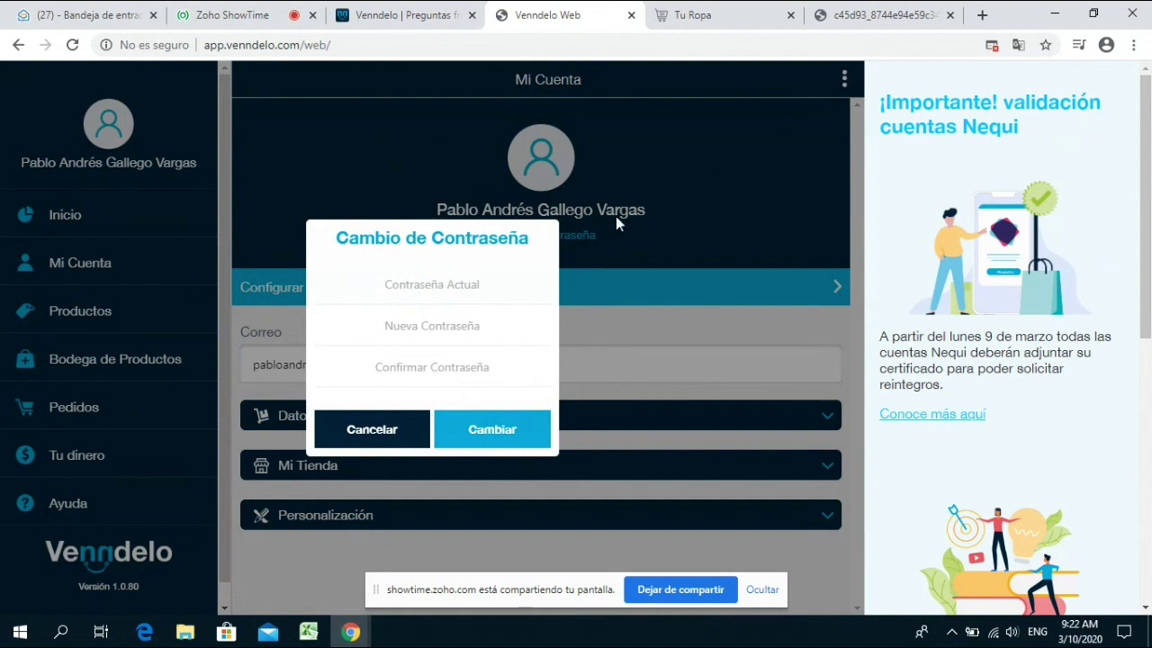
left_click(361, 430)
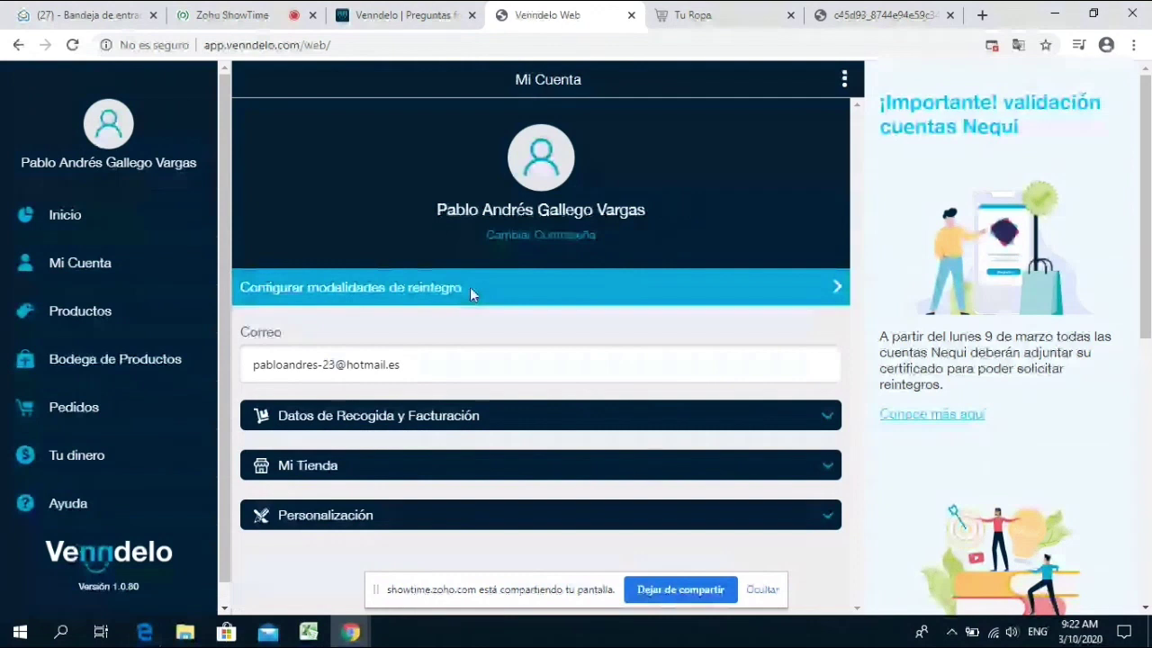
- Open the reimbursement methods and review the Cuenta Bancaria form with its documents and bank account fields
left_click(423, 288)
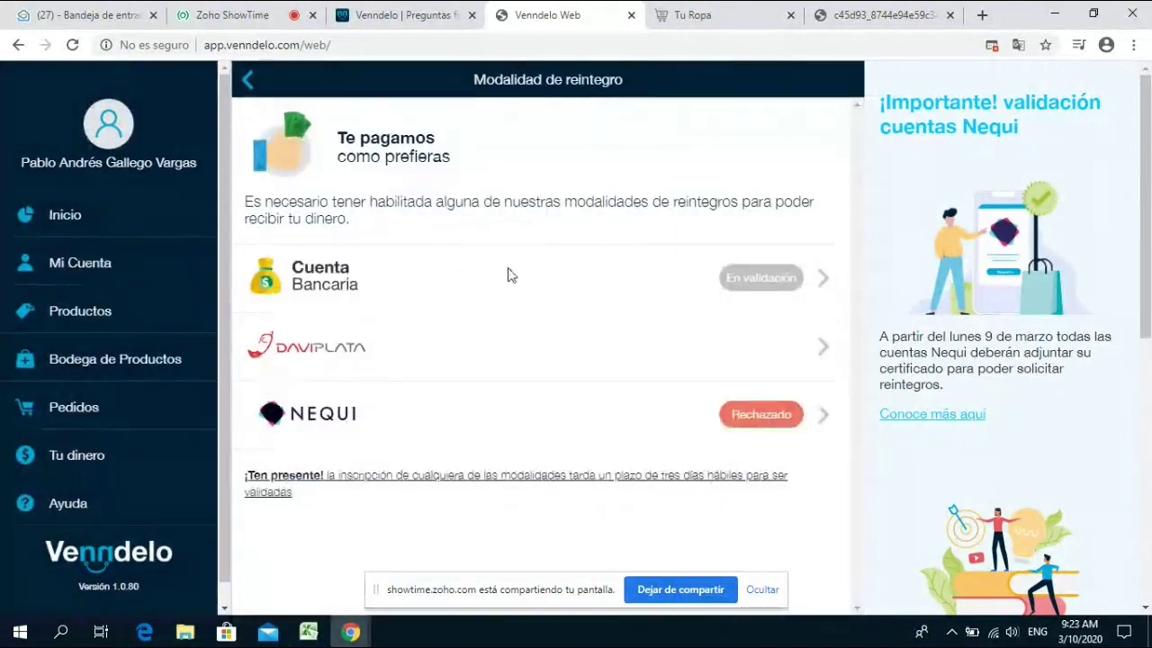
left_click(402, 261)
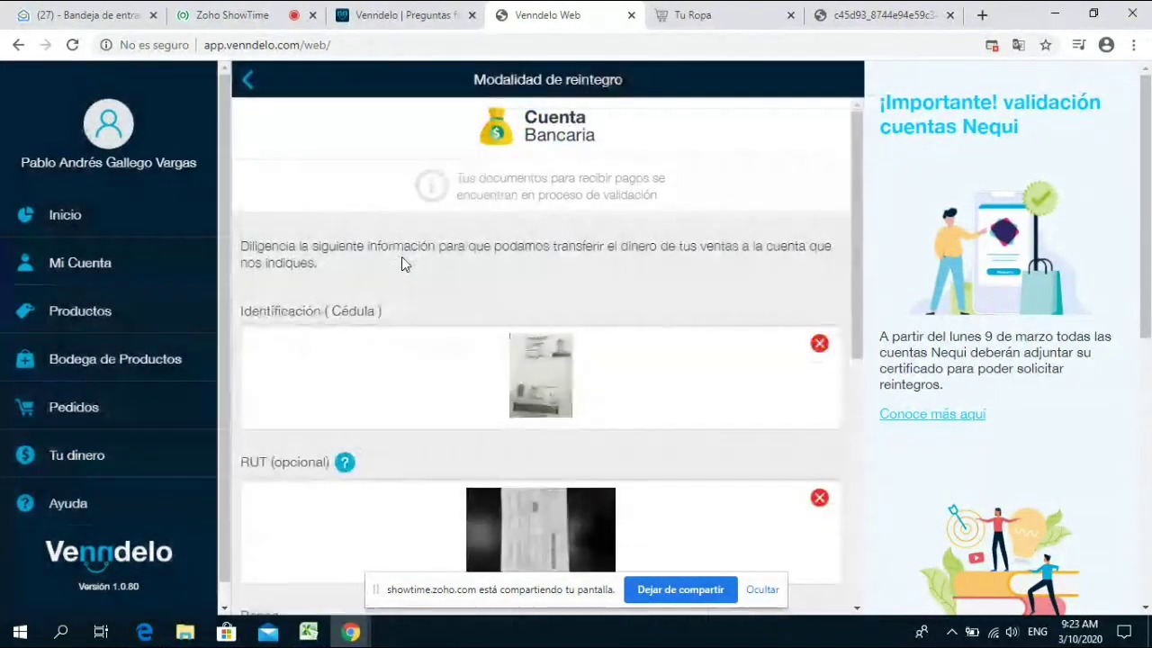
scroll(617, 324, "down", 1)
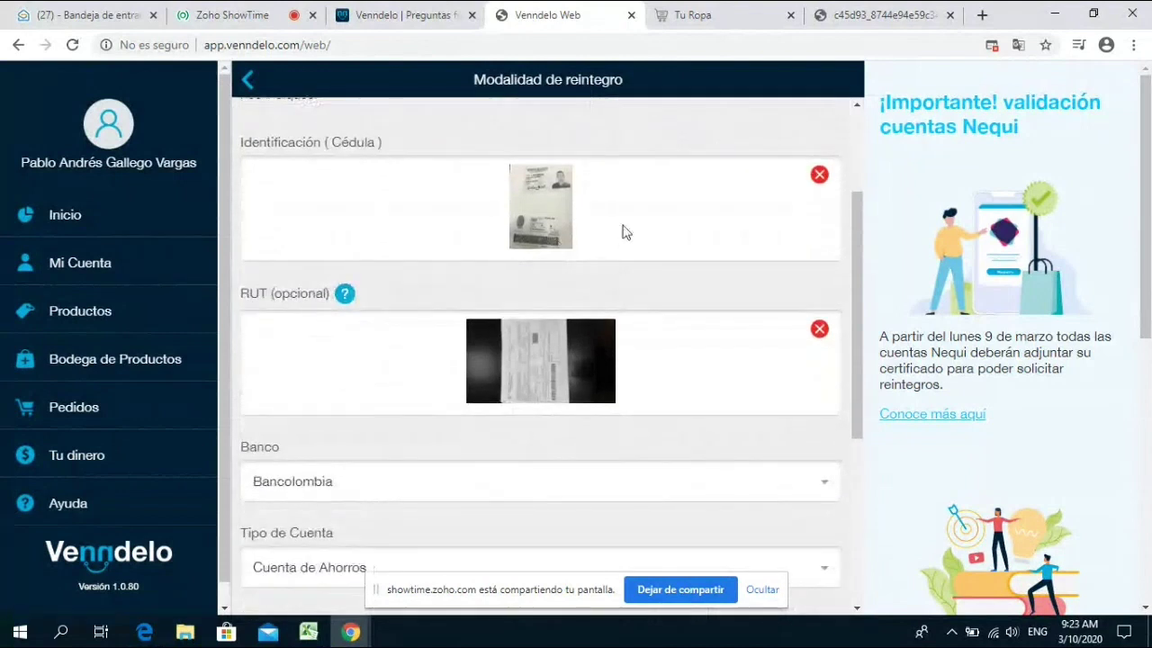
scroll(687, 306, "down", 1)
scroll(690, 286, "down", 1)
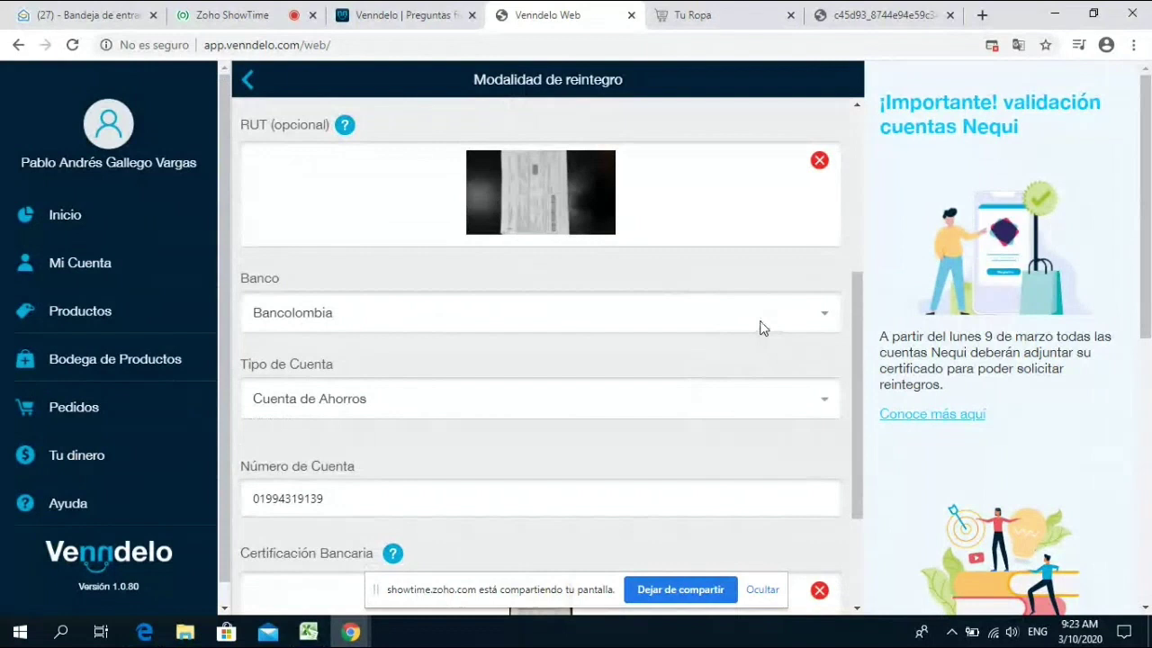
- Look through the banks offered for the reimbursement account and close the list without choosing another bank
left_click(800, 321)
scroll(416, 362, "down", 3)
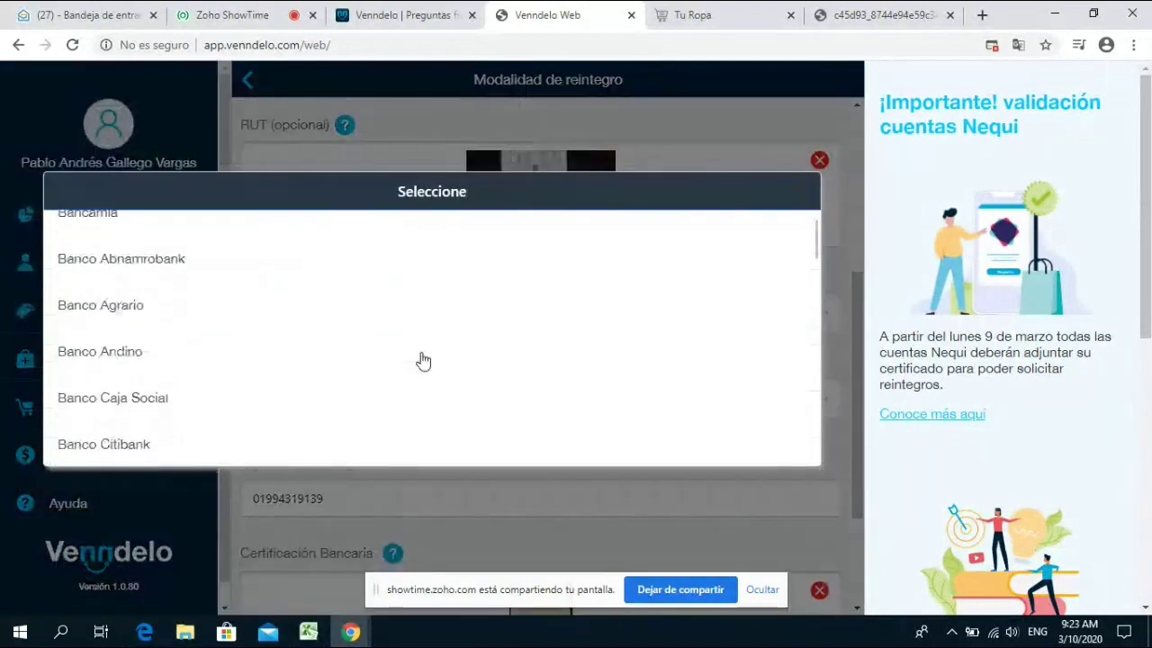
scroll(409, 363, "down", 5)
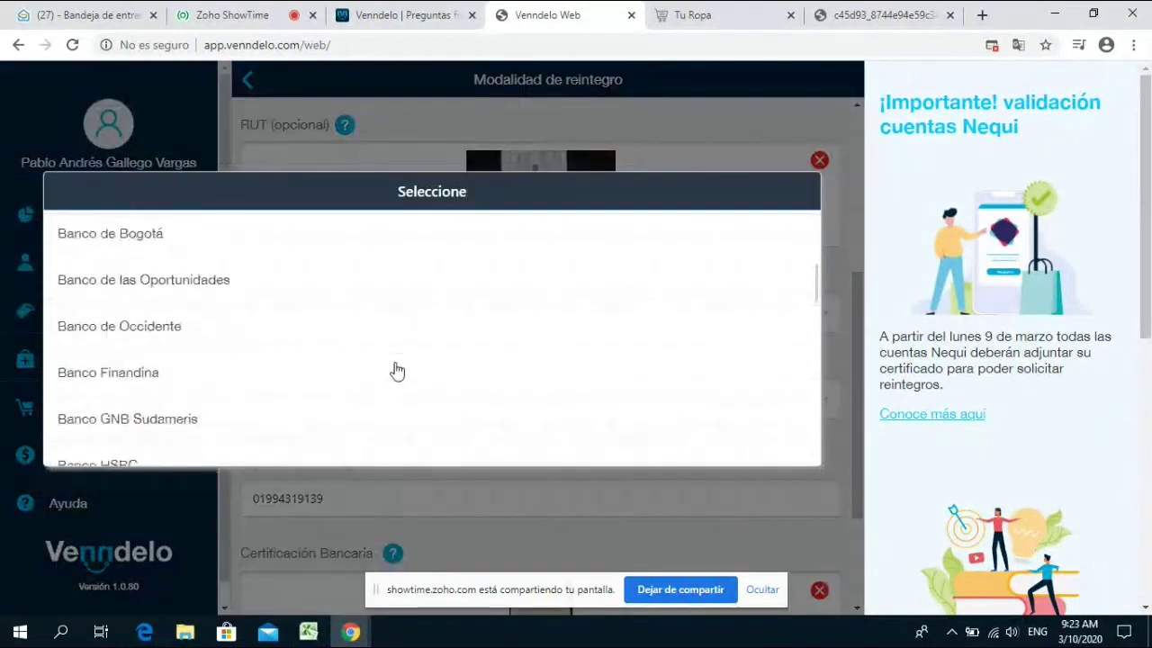
scroll(397, 369, "up", 2)
scroll(396, 369, "down", 3)
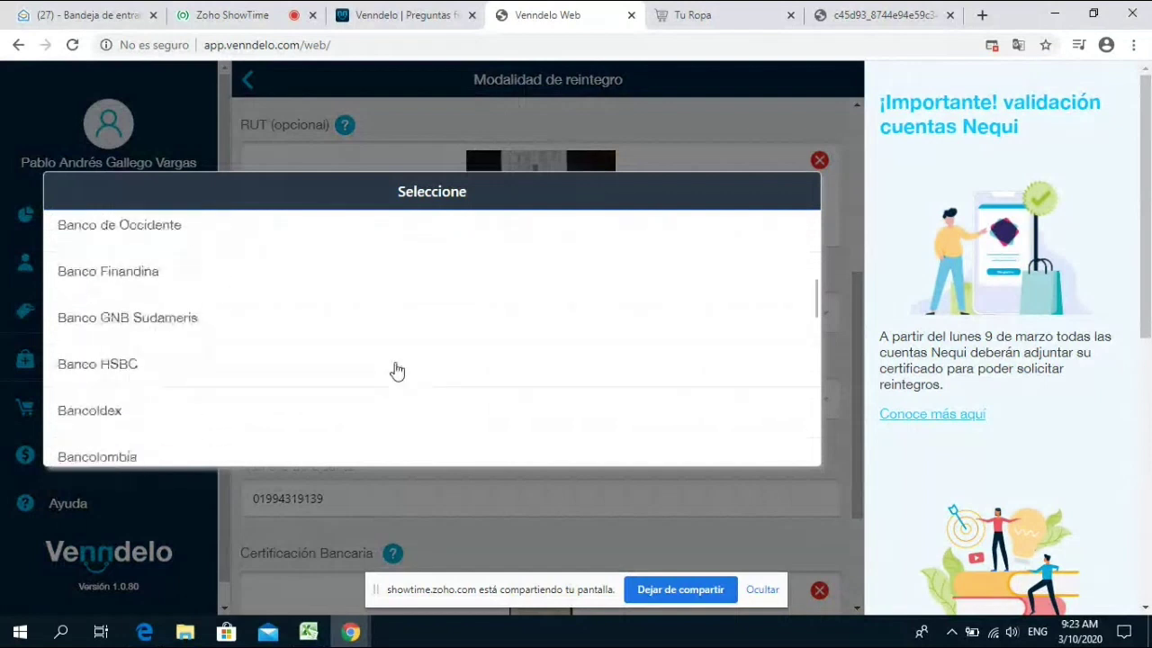
scroll(387, 383, "down", 1)
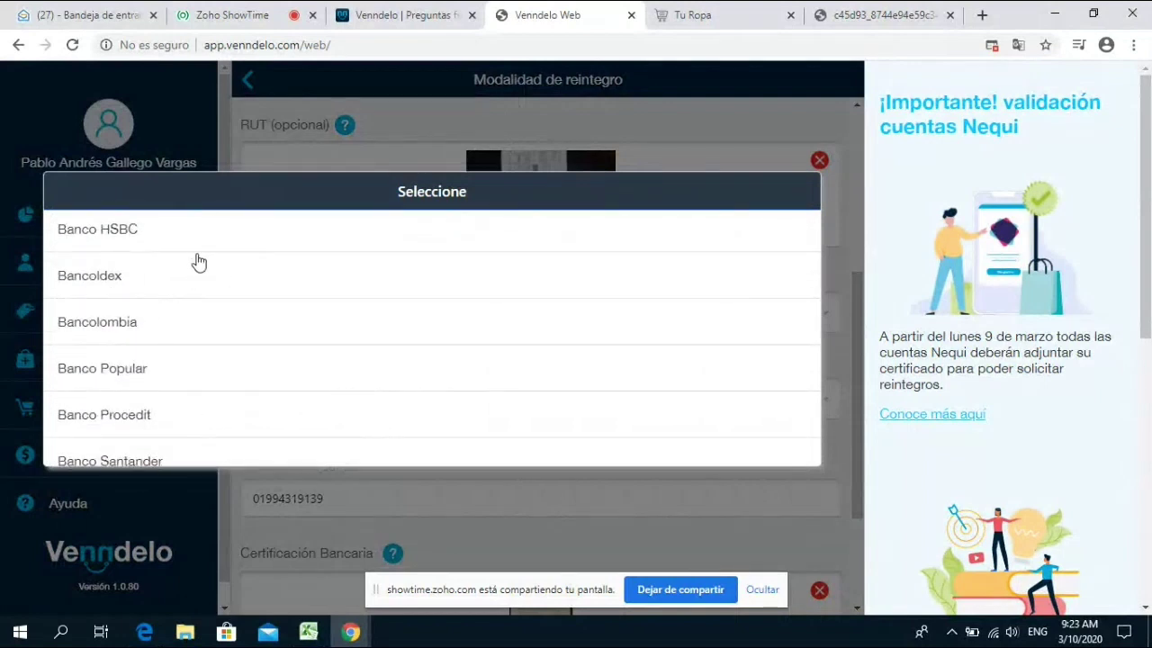
scroll(322, 381, "up", 3)
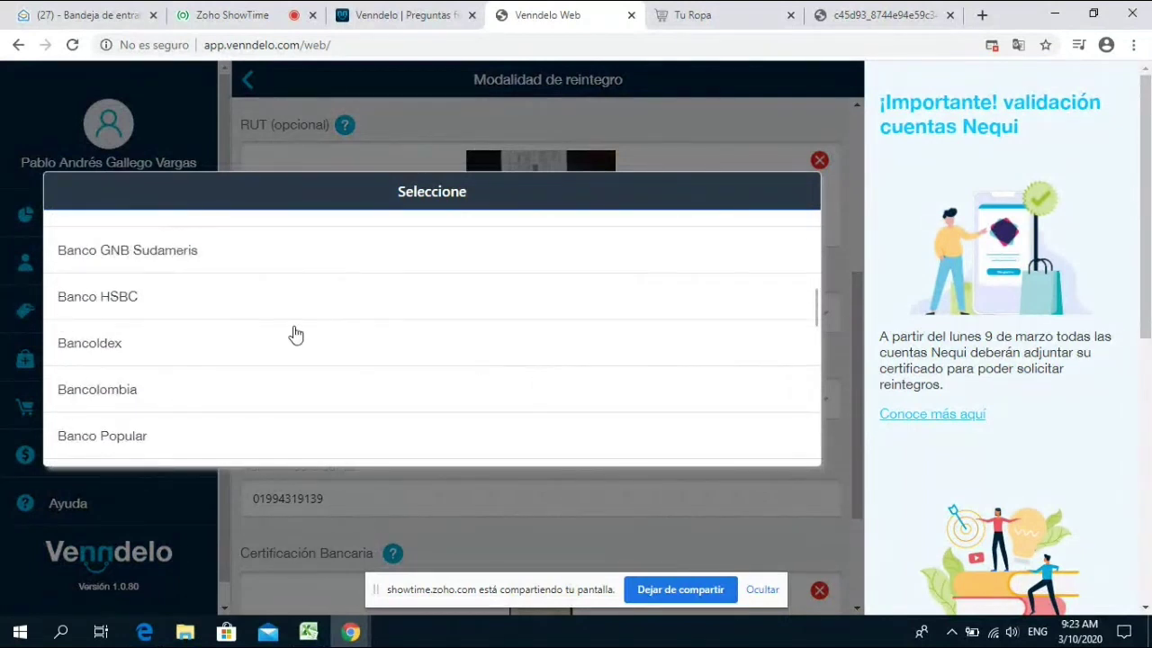
scroll(306, 328, "up", 1)
scroll(387, 339, "up", 1)
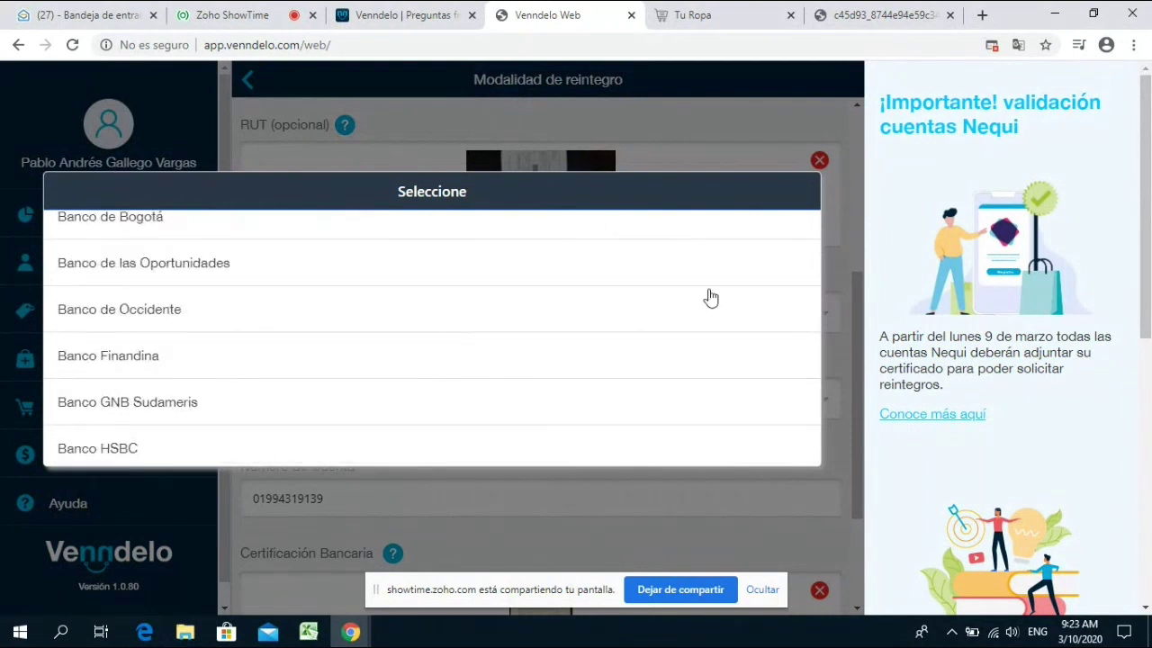
left_click(652, 486)
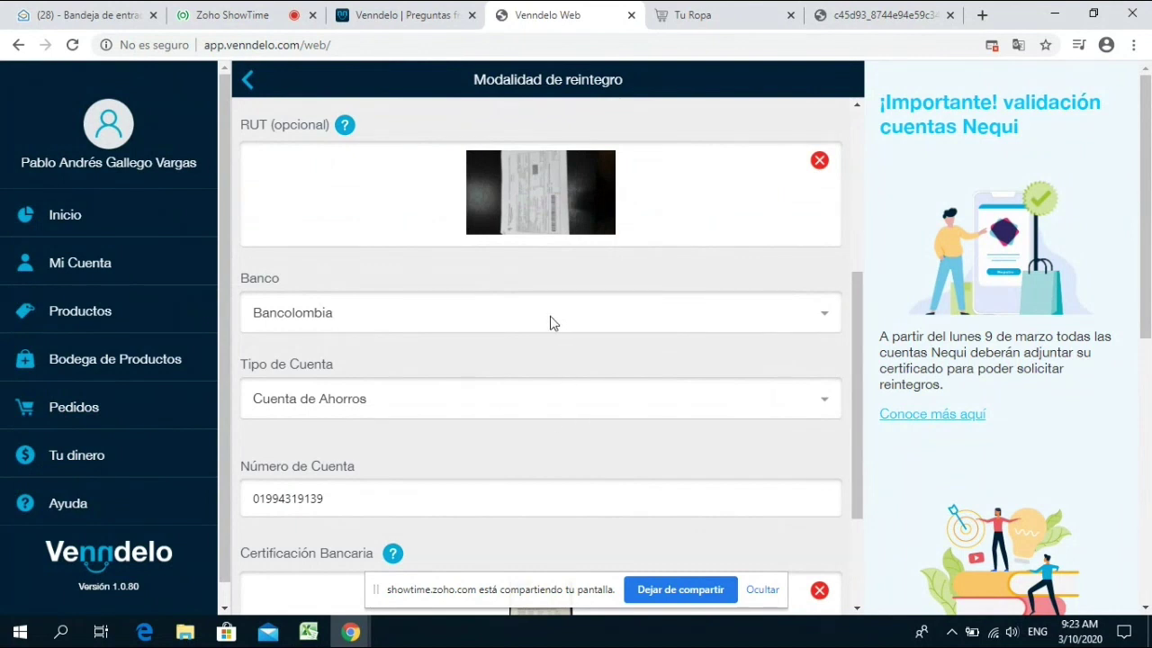
- Check the account number, bank certification and uploaded documents in the Cuenta Bancaria form, and save its details
scroll(657, 388, "down", 2)
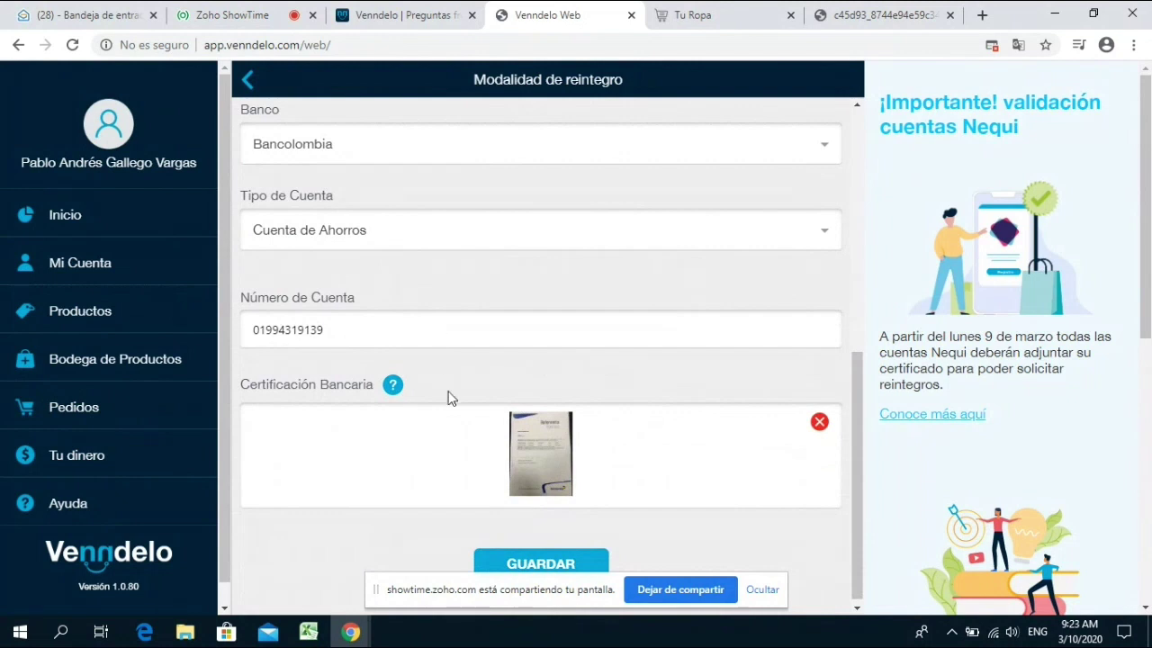
left_click(414, 324)
scroll(540, 463, "down", 1)
scroll(581, 438, "up", 6)
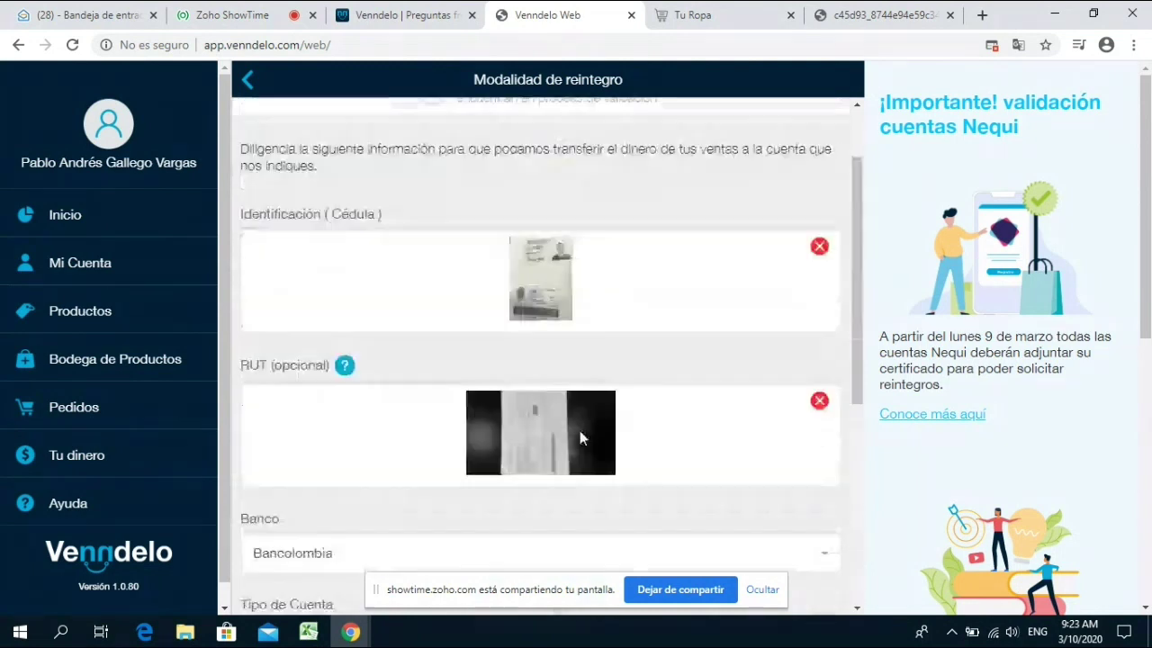
scroll(571, 406, "down", 6)
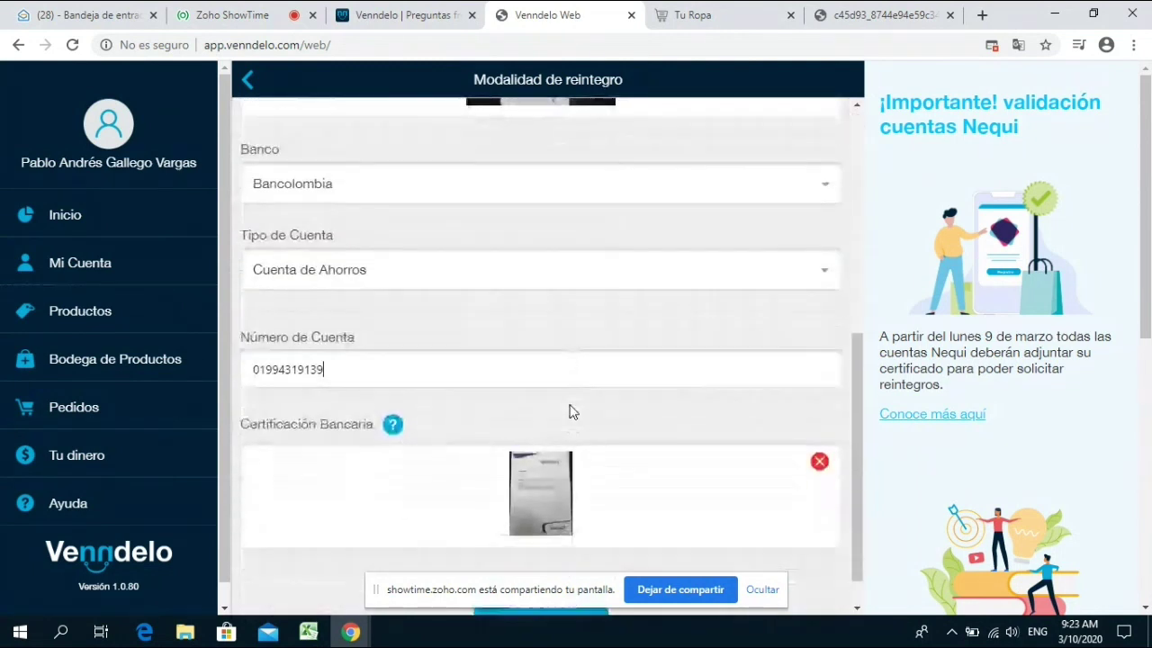
left_click(553, 563)
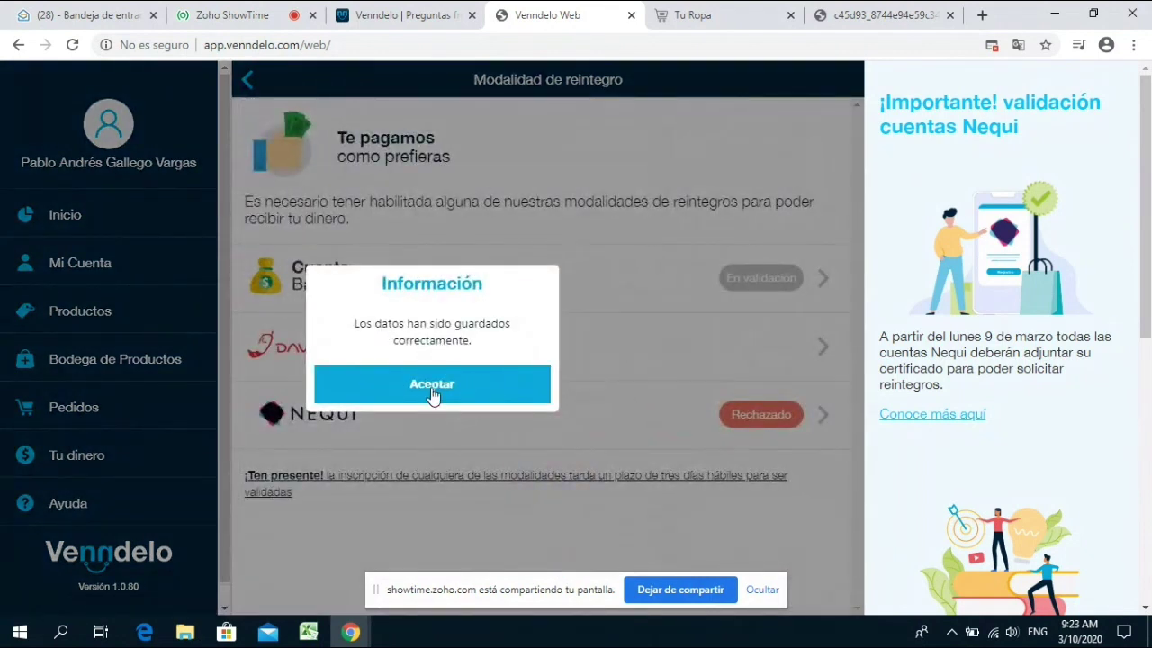
left_click(432, 385)
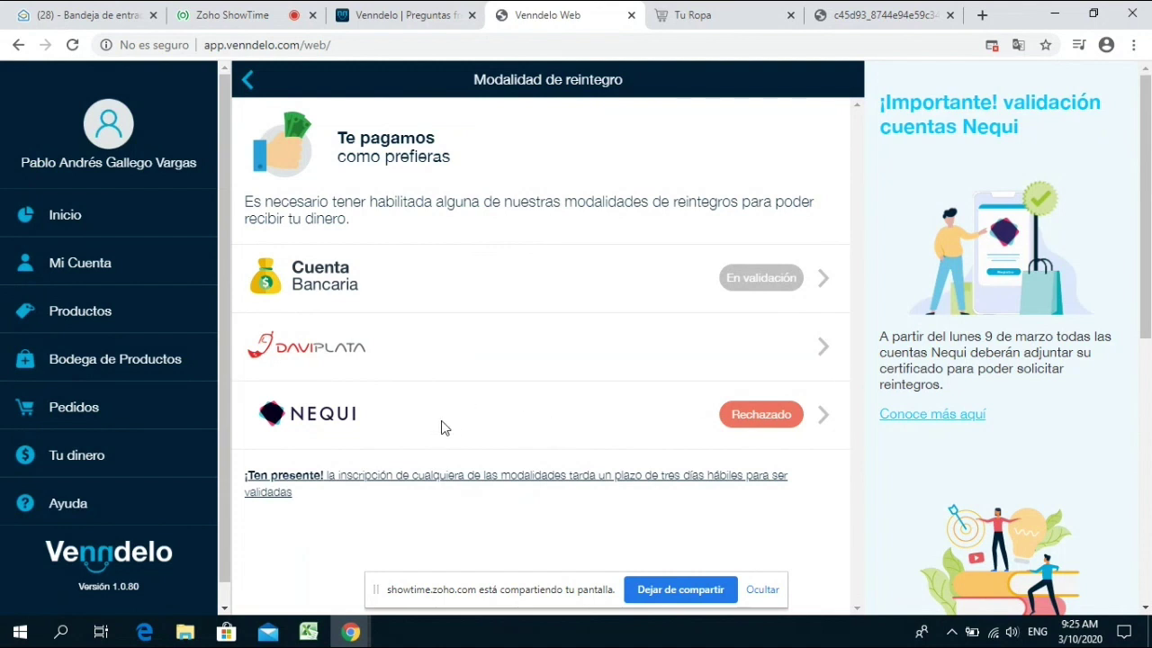
- Return to Mi Cuenta and review the Datos de Recogida y Facturación fields, from person type to dispatch city and address
left_click(248, 81)
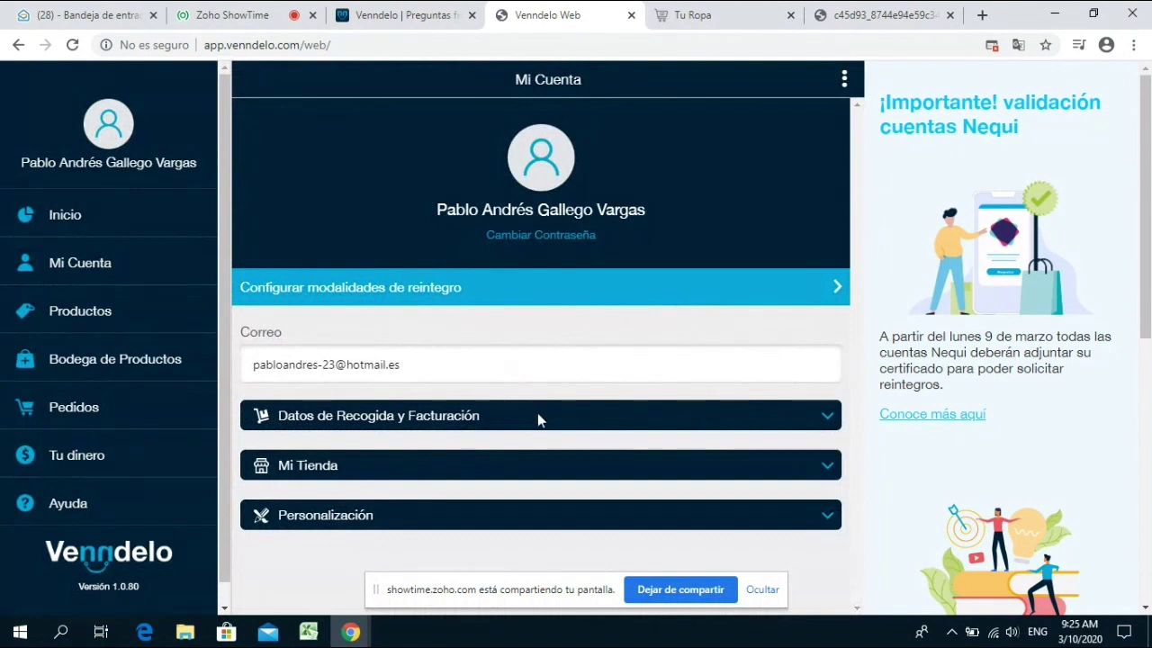
left_click(539, 417)
scroll(585, 333, "down", 4)
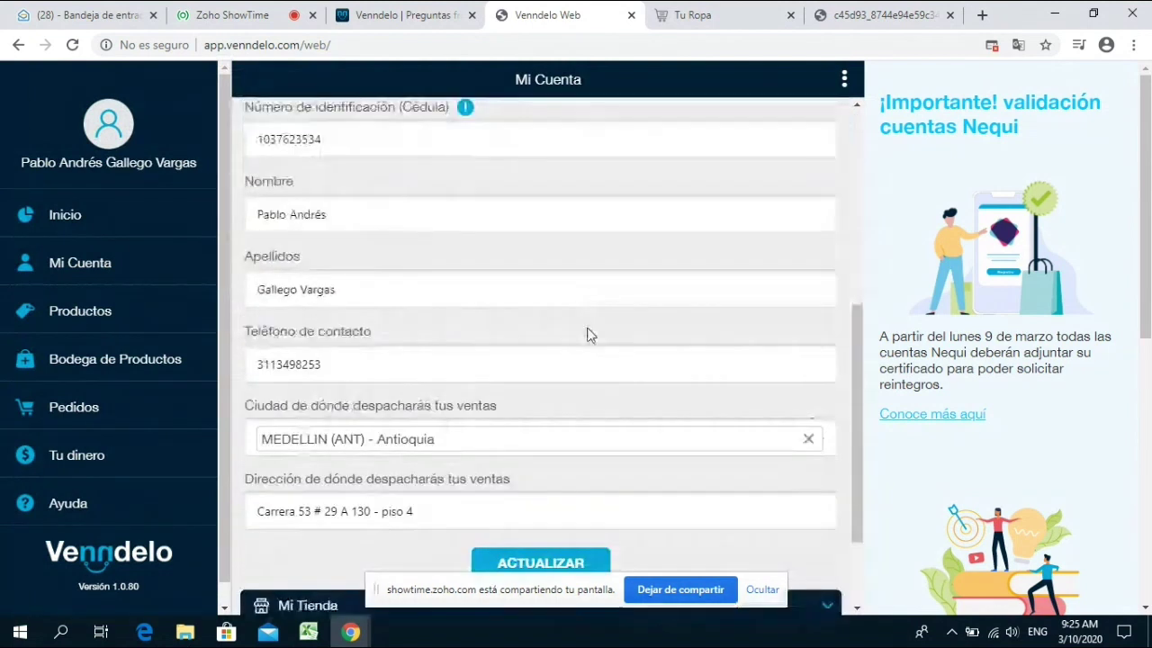
scroll(593, 327, "up", 2)
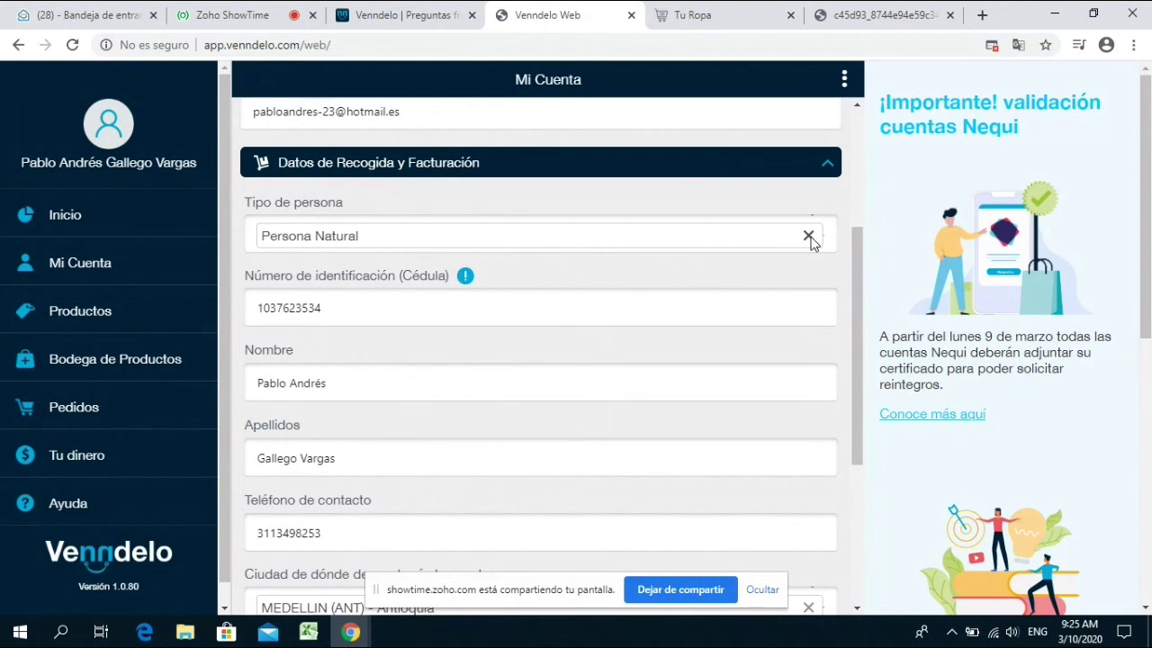
scroll(809, 241, "up", 3)
scroll(720, 355, "down", 2)
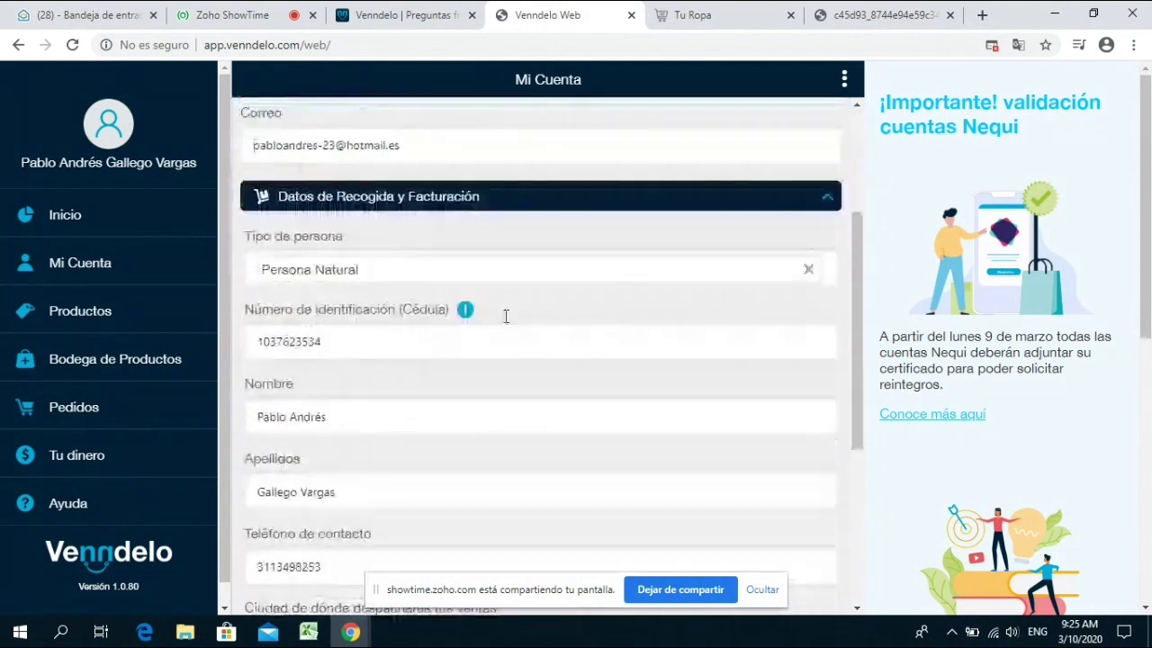
scroll(506, 316, "up", 3)
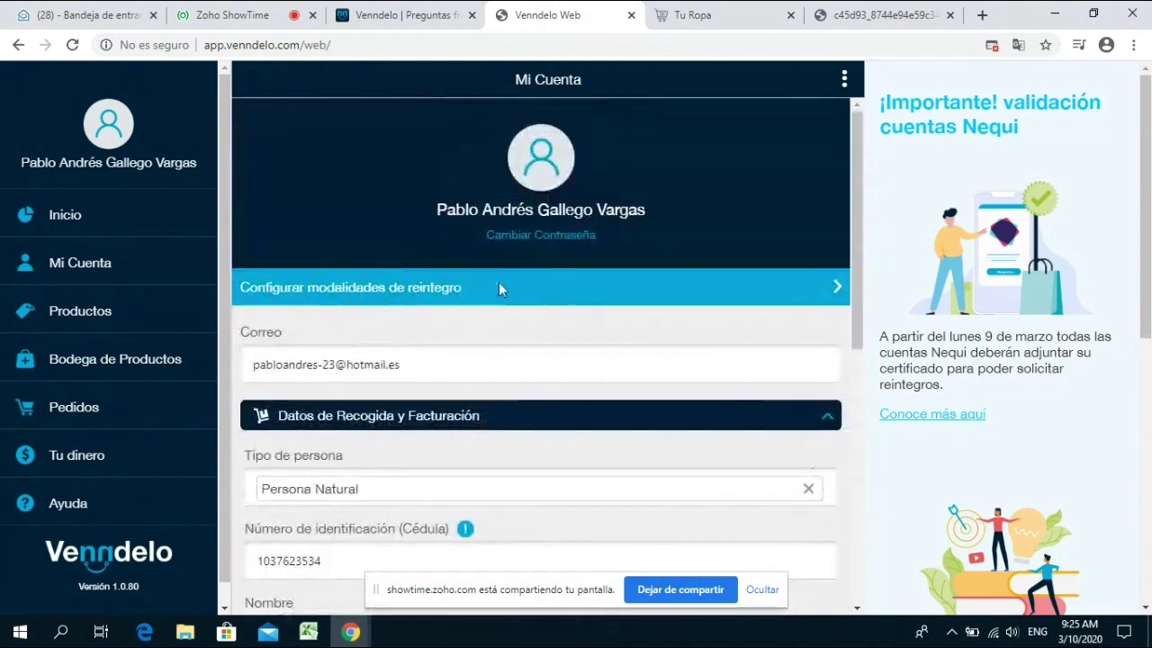
scroll(617, 319, "down", 4)
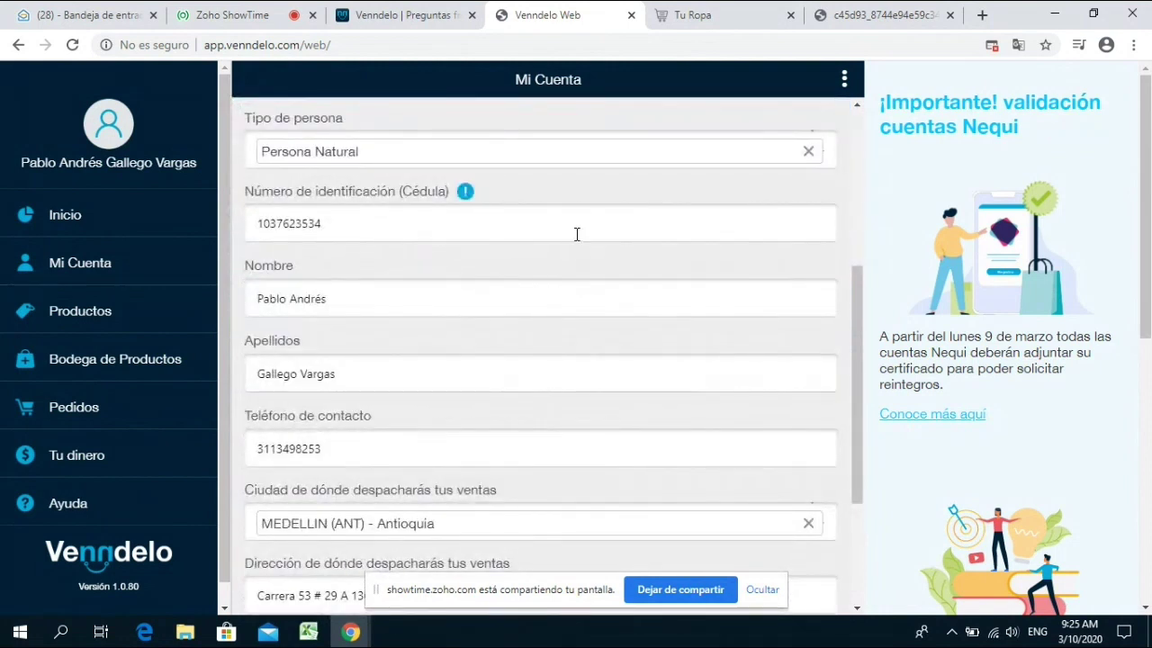
scroll(565, 275, "up", 3)
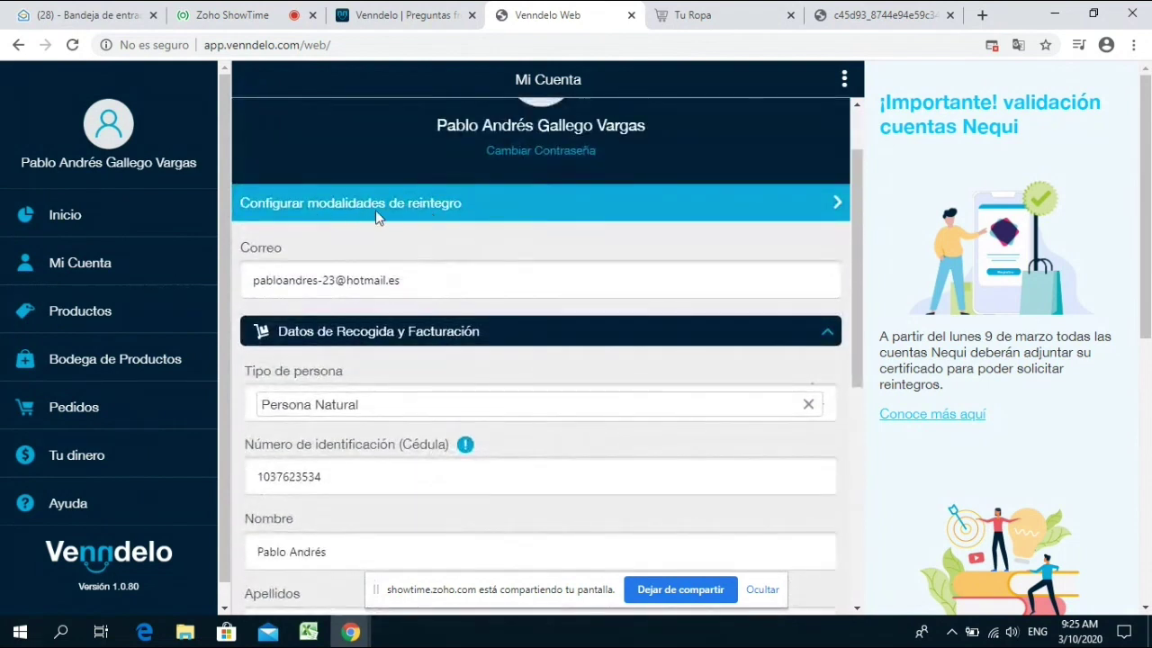
scroll(557, 289, "down", 3)
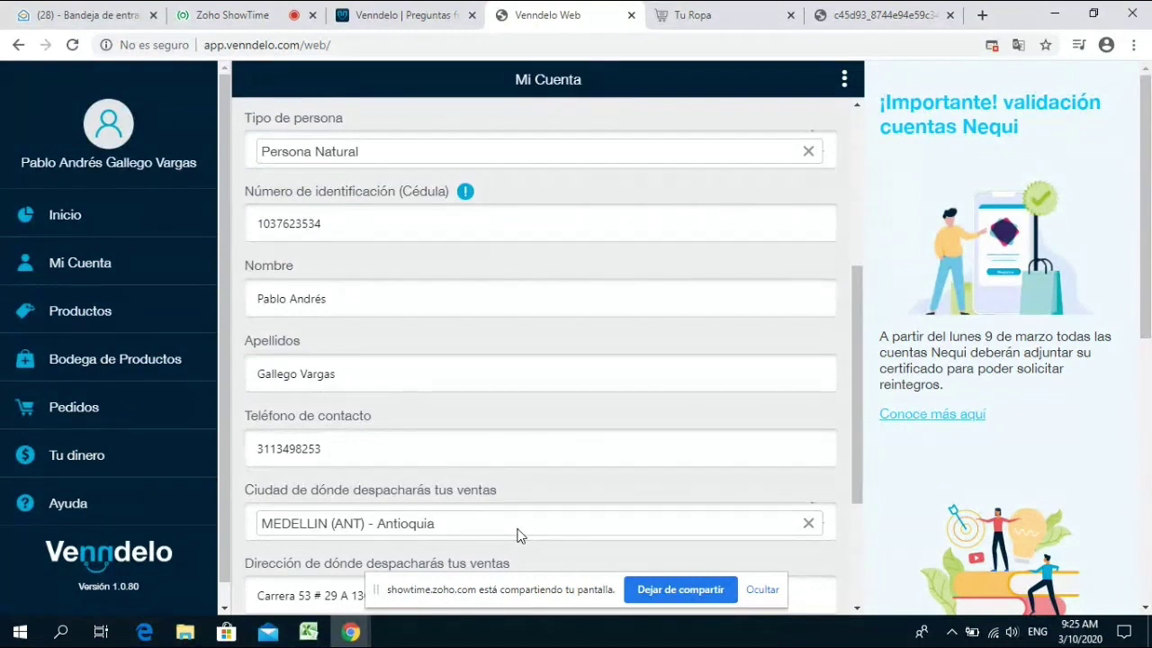
scroll(671, 453, "up", 3)
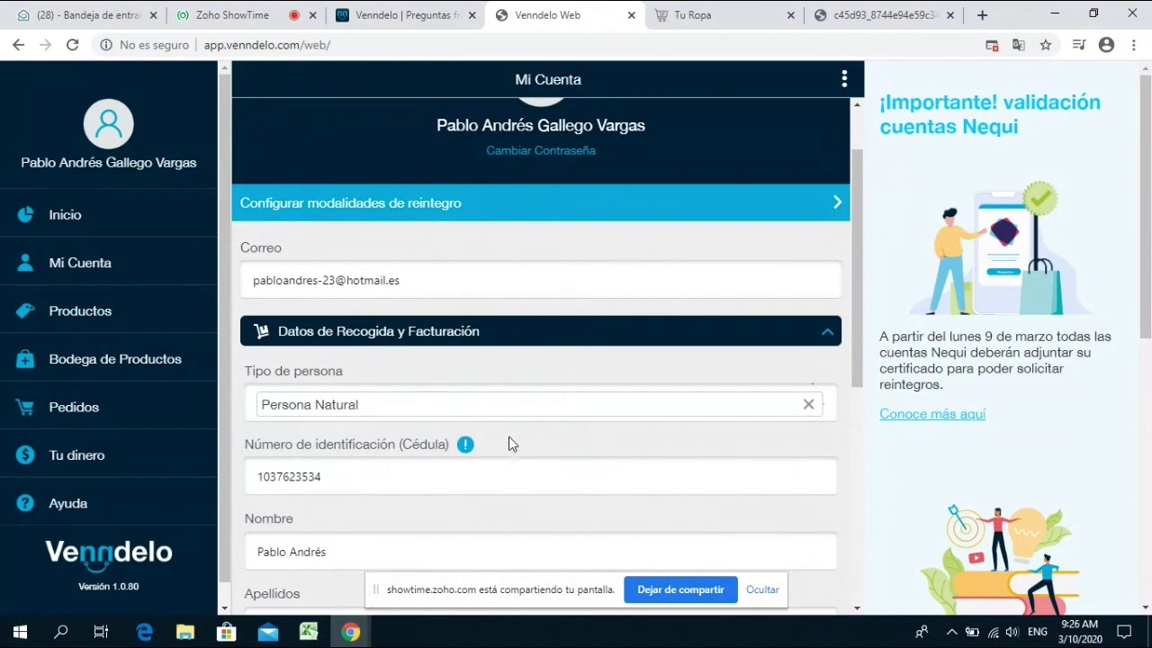
scroll(508, 443, "down", 1)
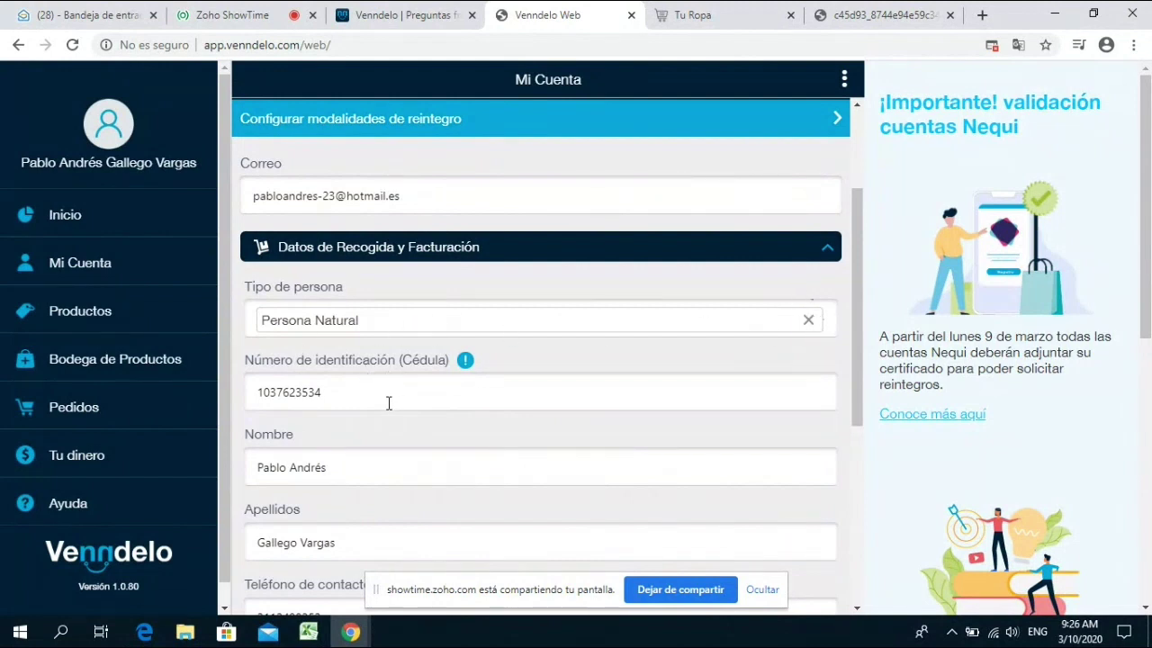
scroll(371, 402, "down", 3)
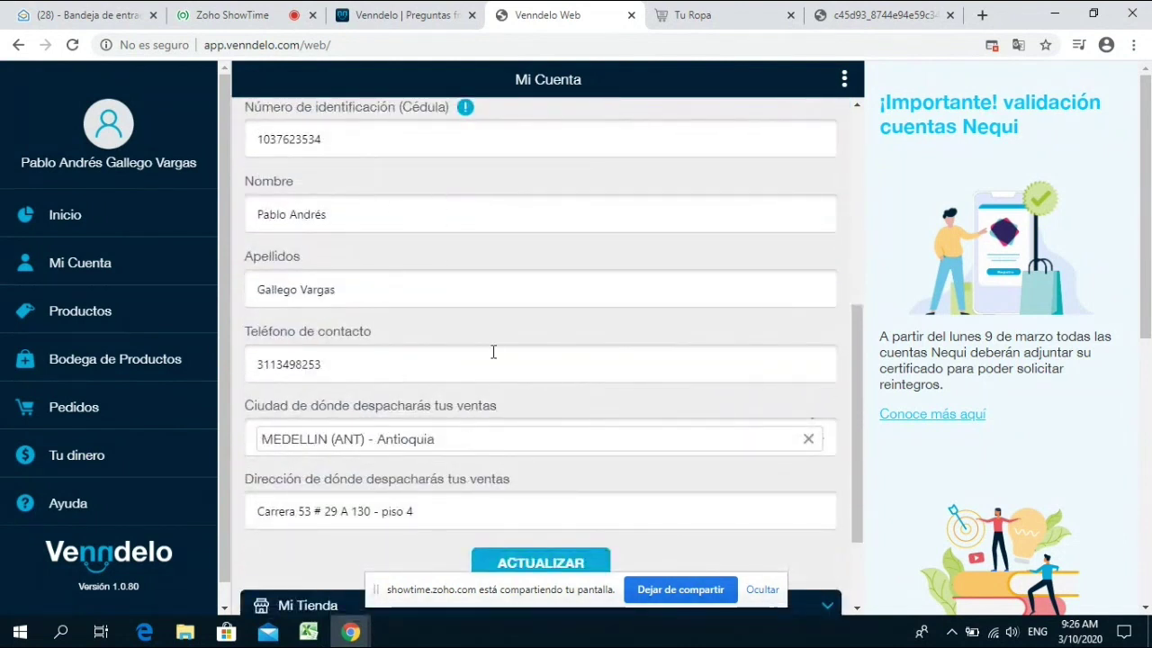
scroll(622, 368, "down", 2)
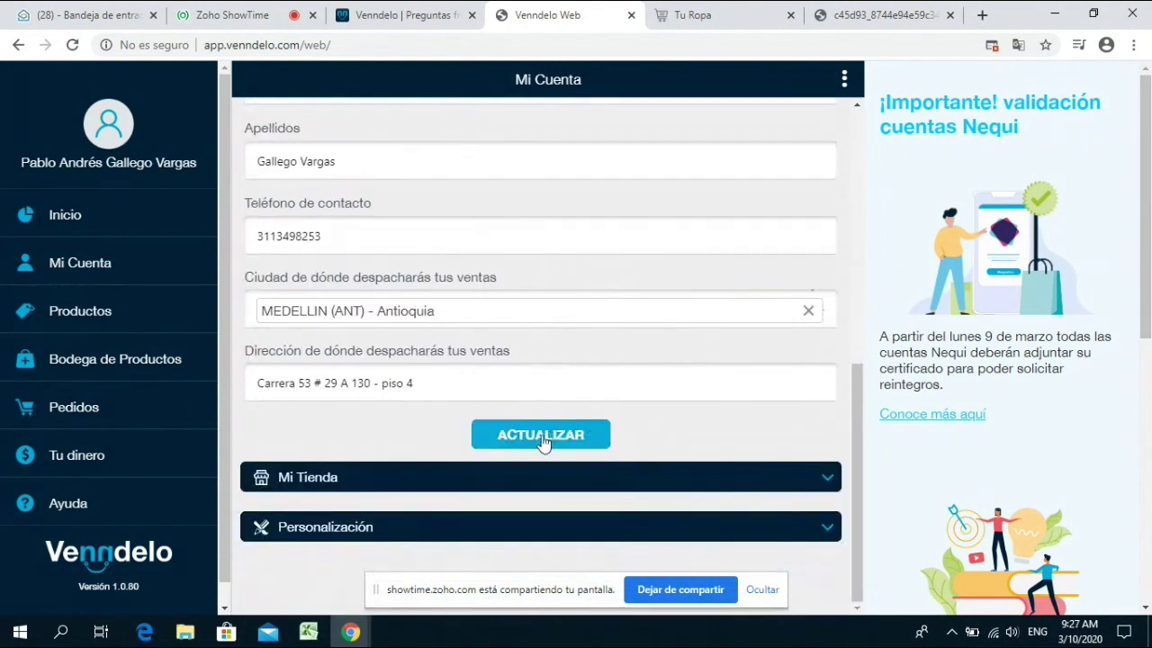
- Show the Mi Tienda settings with the pickup and billing data collapsed, and compare the store name with the storefront's title
left_click(604, 474)
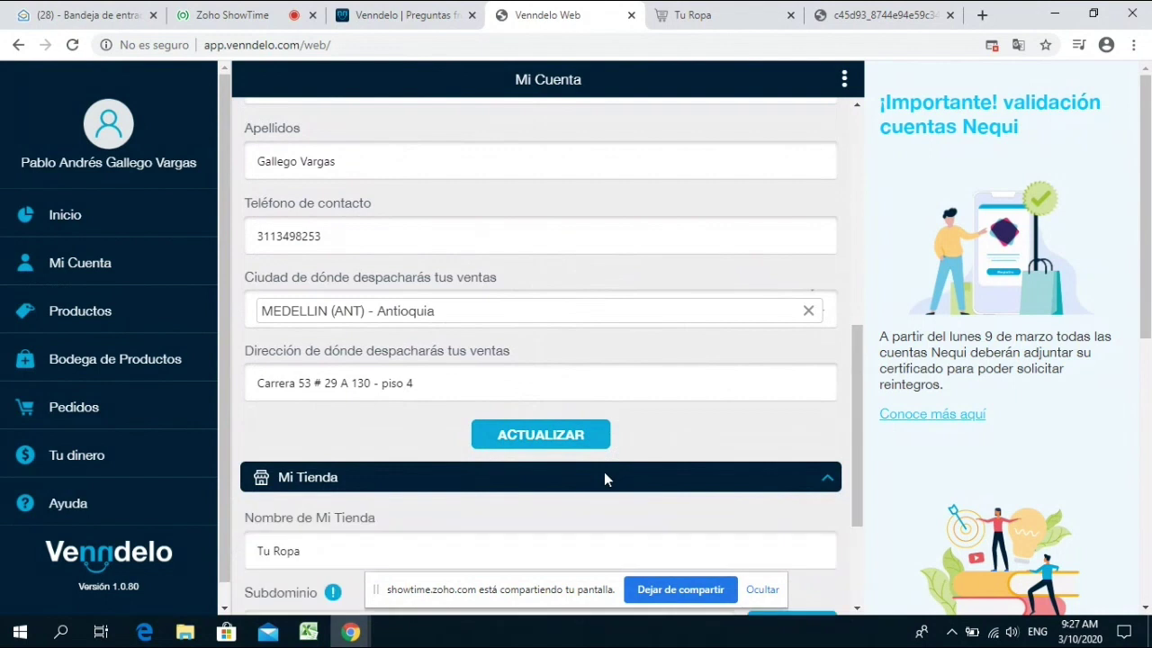
scroll(630, 449, "up", 5)
left_click(544, 367)
scroll(630, 387, "down", 1)
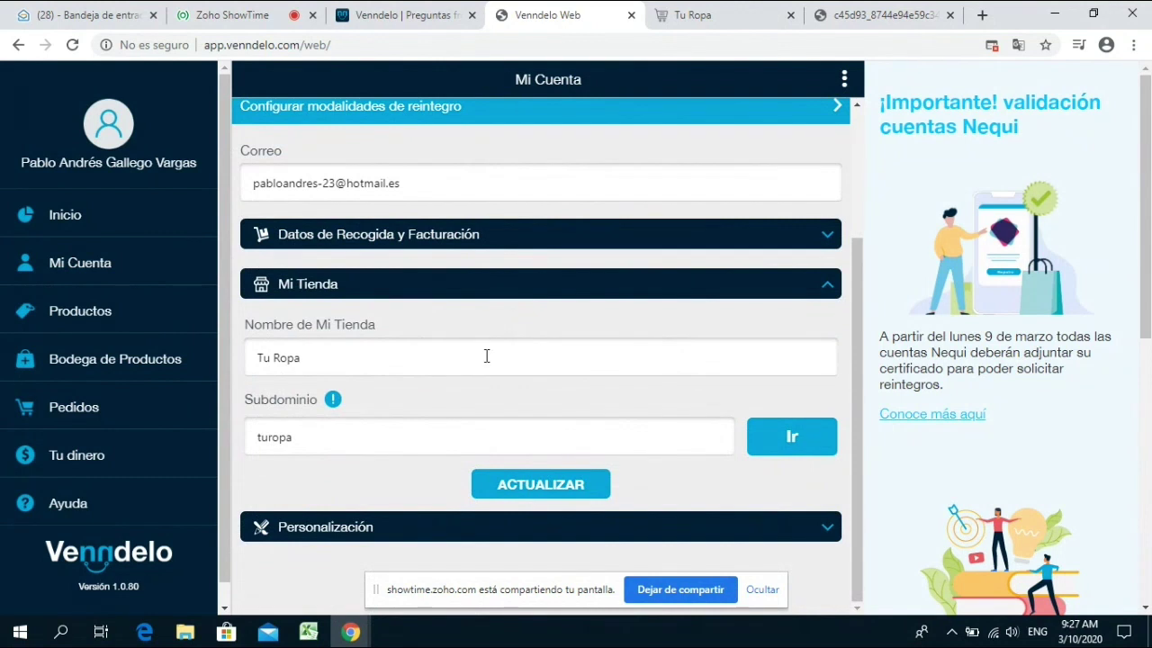
left_click(714, 20)
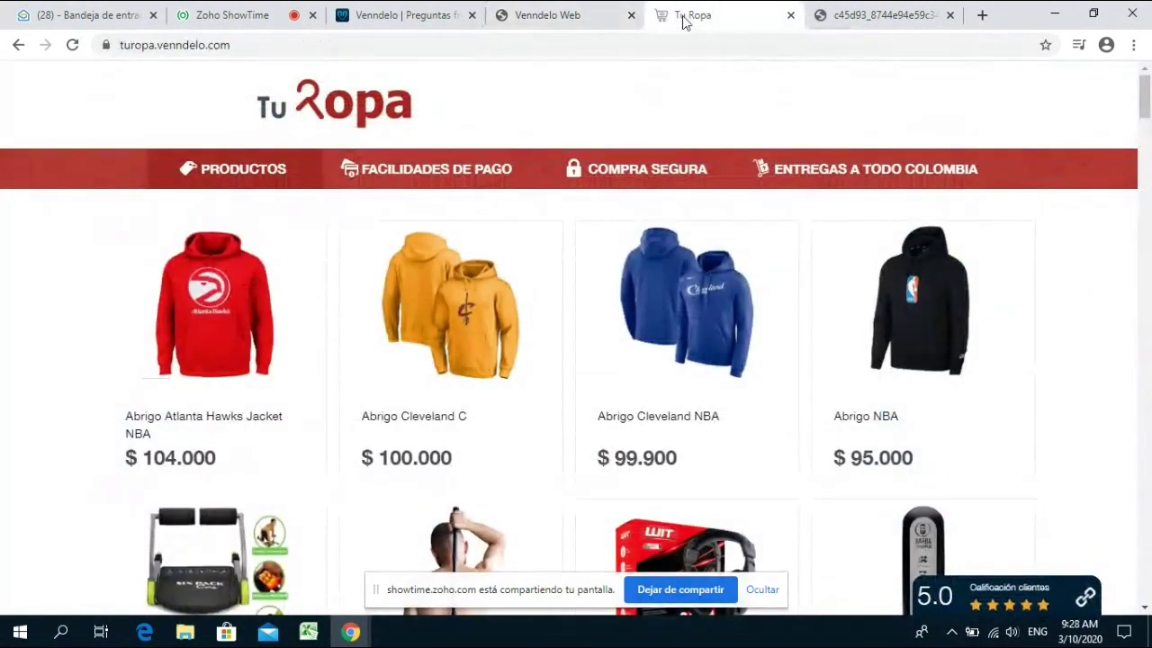
left_click(585, 13)
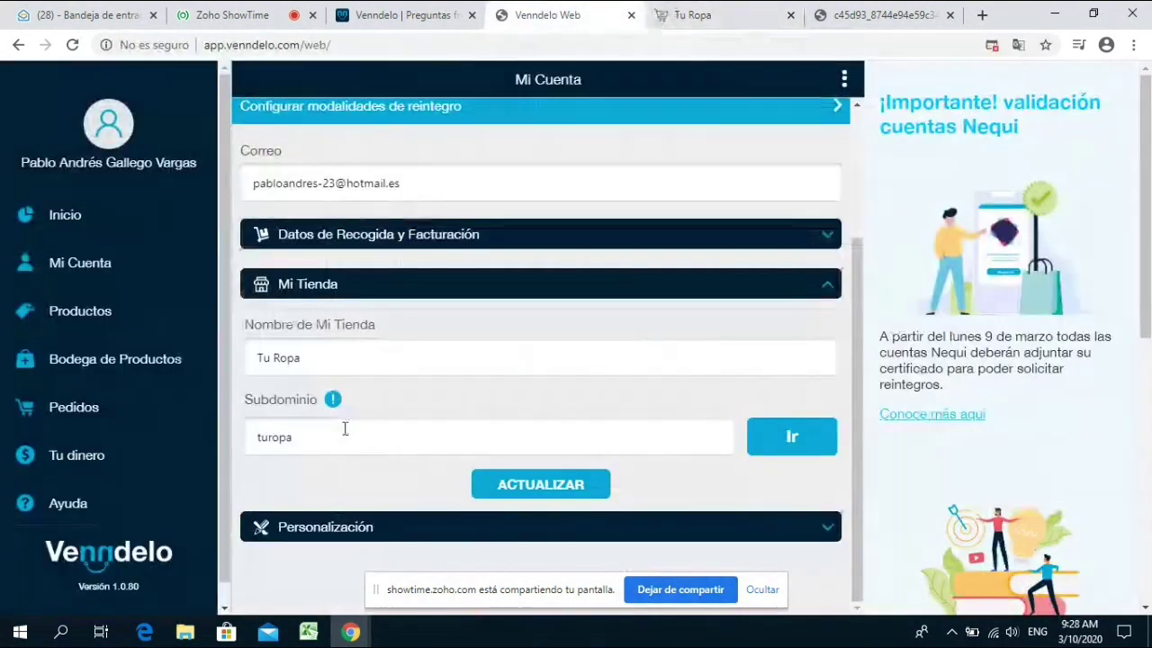
- Rename the store as "Tu Ropa dia de la mujer", update it and reload the storefront to check its title
left_click(455, 355)
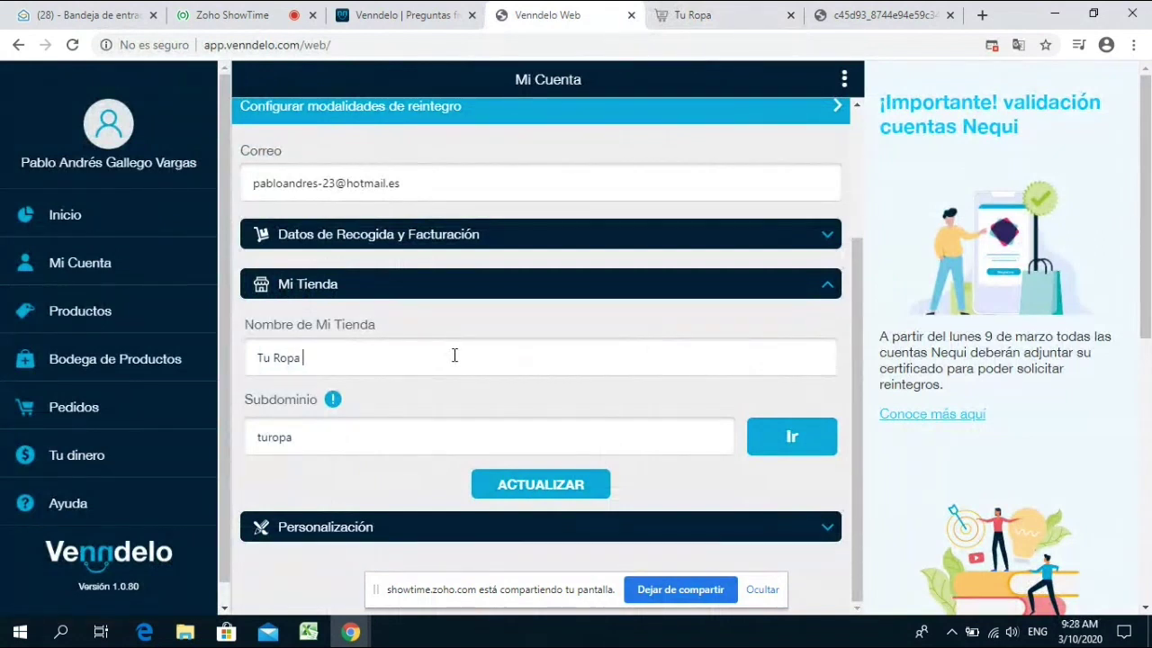
type("d[ia de")
key("BackSpace")
key("BackSpace")
key("BackSpace")
key("BackSpace")
key("BackSpace")
key("BackSpace")
key("BackSpace")
type("ia de la mujer")
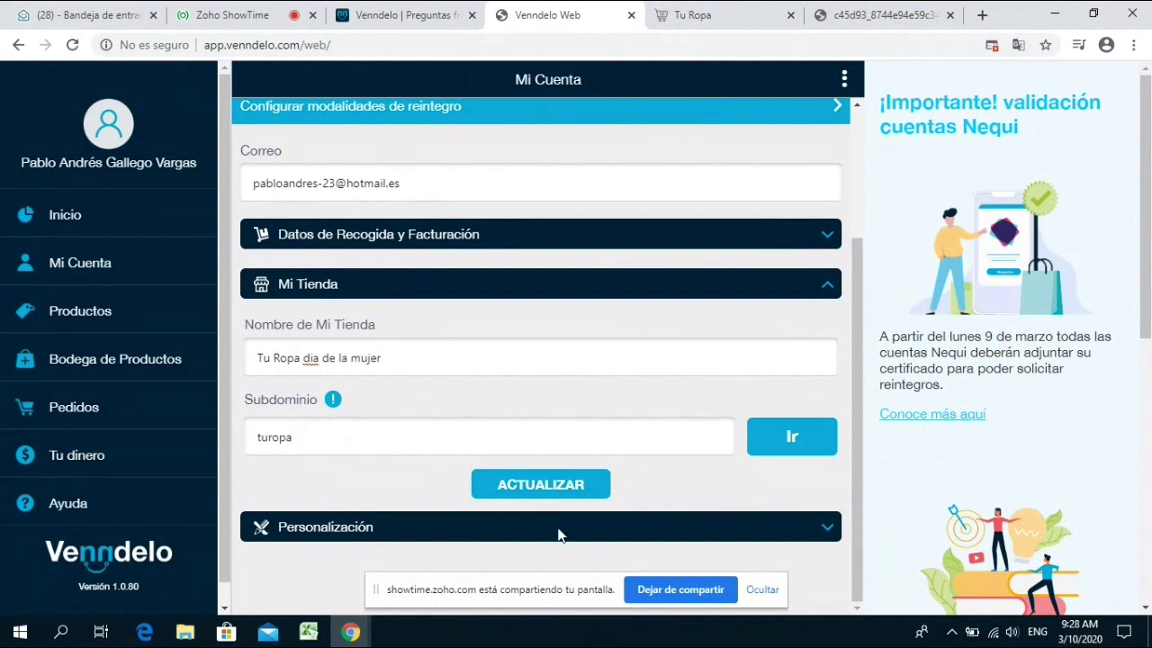
left_click(560, 501)
left_click(675, 15)
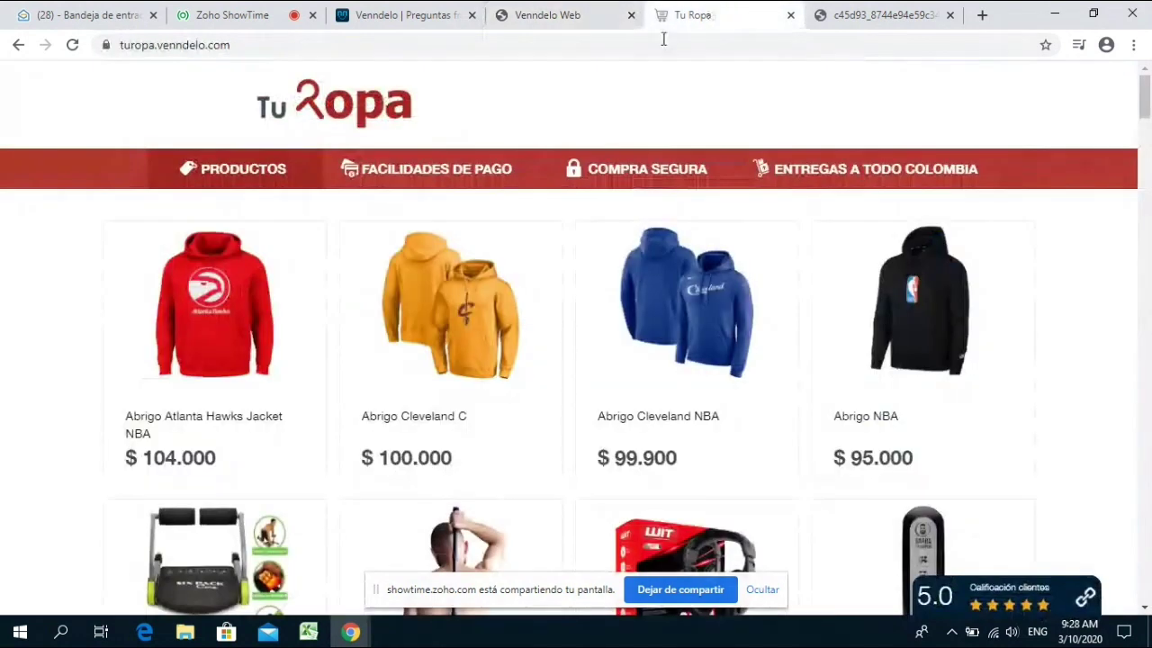
left_click(72, 45)
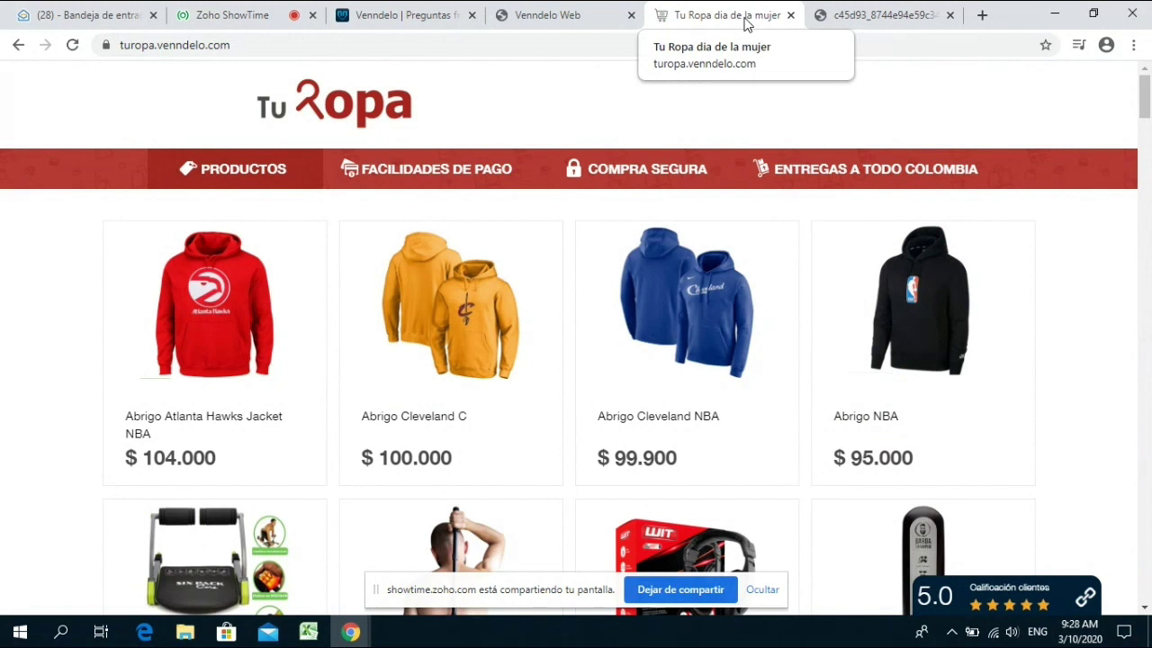
- Restore the store name to "Tu Ropa" in Mi Tienda, save the change and refresh the storefront
left_click(560, 13)
left_click(385, 376)
left_click(430, 357)
key("BackSpace")
key("BackSpace")
key("BackSpace")
key("BackSpace")
key("BackSpace")
key("BackSpace")
key("BackSpace")
key("BackSpace")
key("BackSpace")
key("BackSpace")
key("BackSpace")
key("BackSpace")
key("BackSpace")
key("BackSpace")
key("BackSpace")
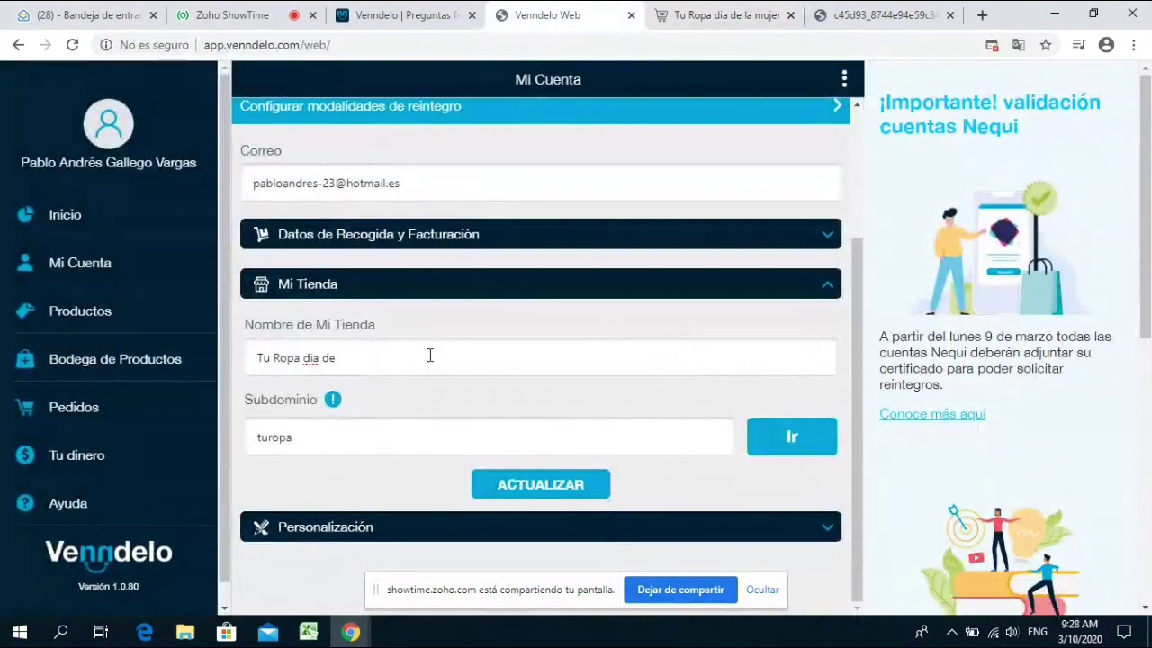
left_click(541, 486)
left_click(727, 14)
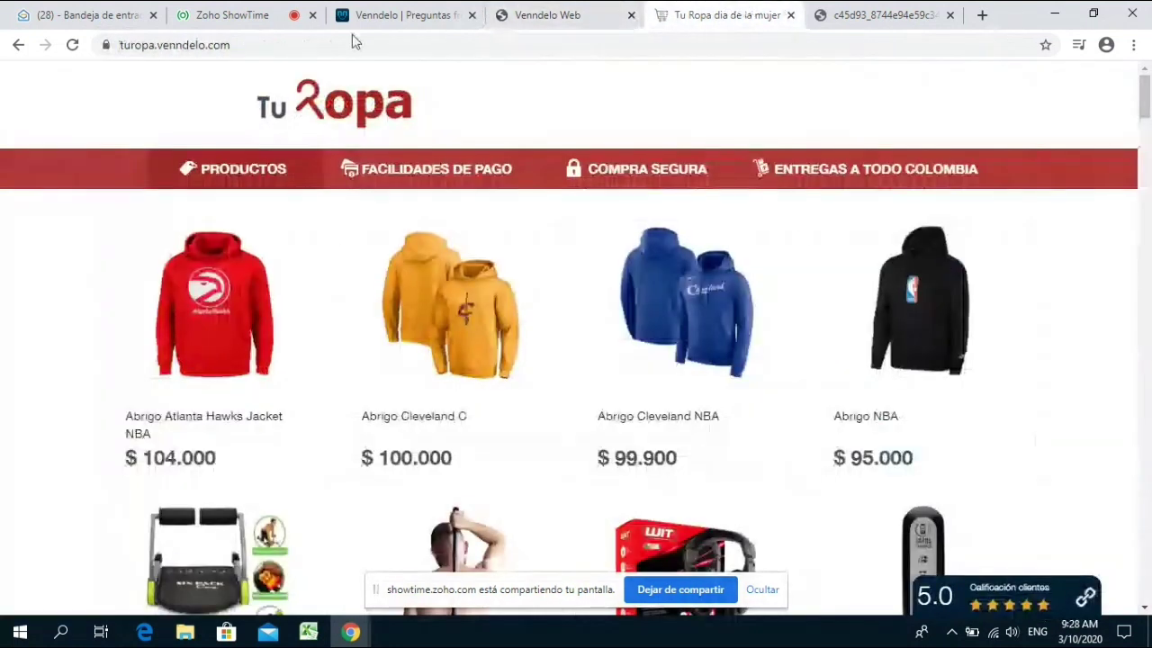
left_click(72, 44)
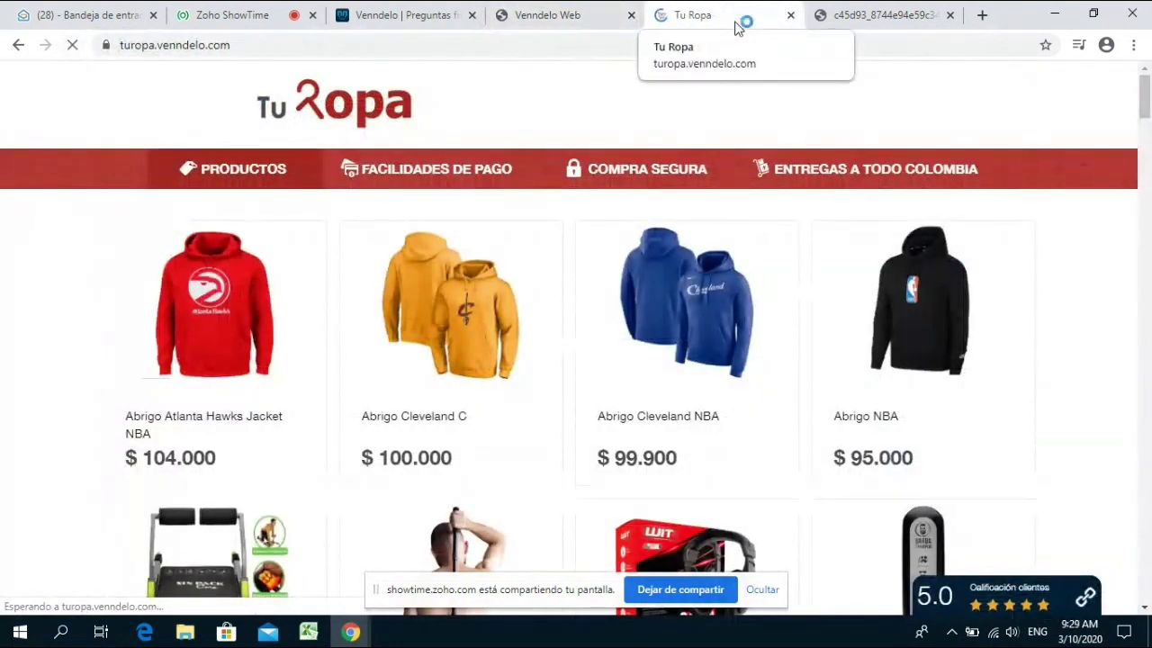
- Return to Mi Cuenta and read the information note about changing the Subdominio
left_click(605, 12)
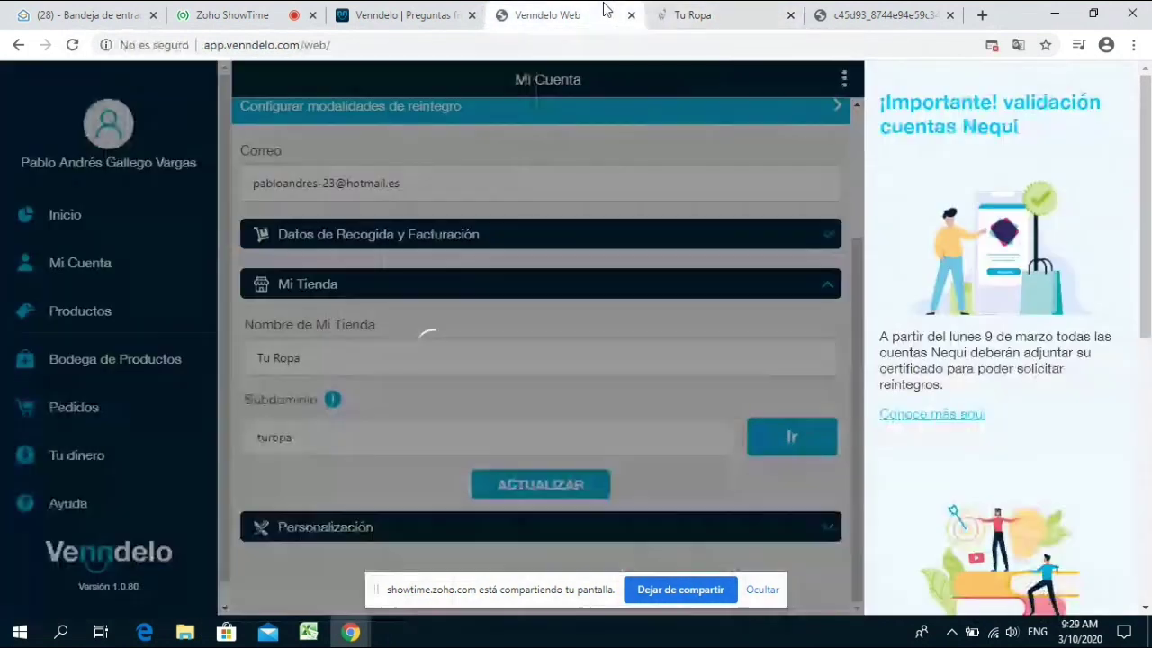
left_click(486, 385)
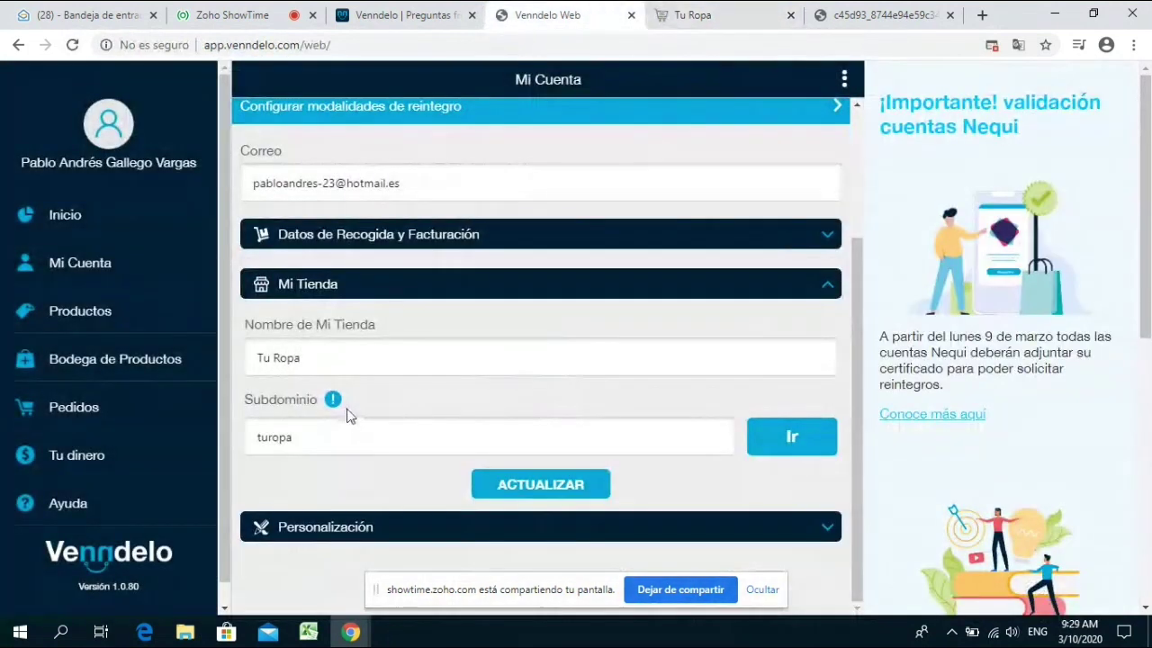
mouse_move(332, 402)
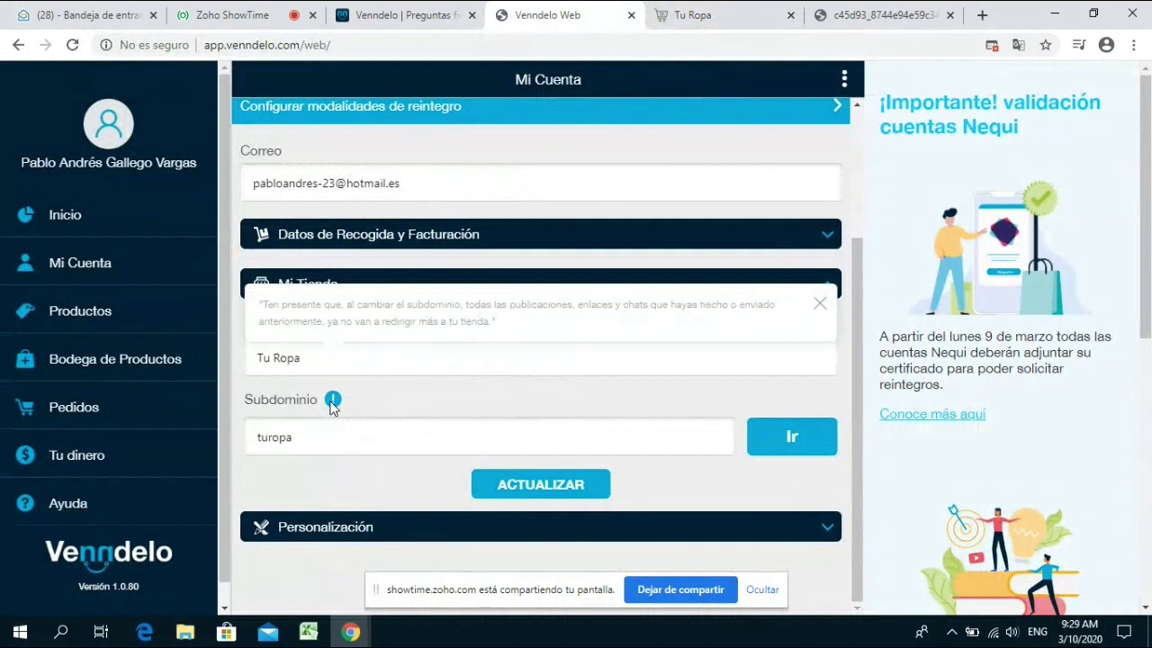
left_click(332, 403)
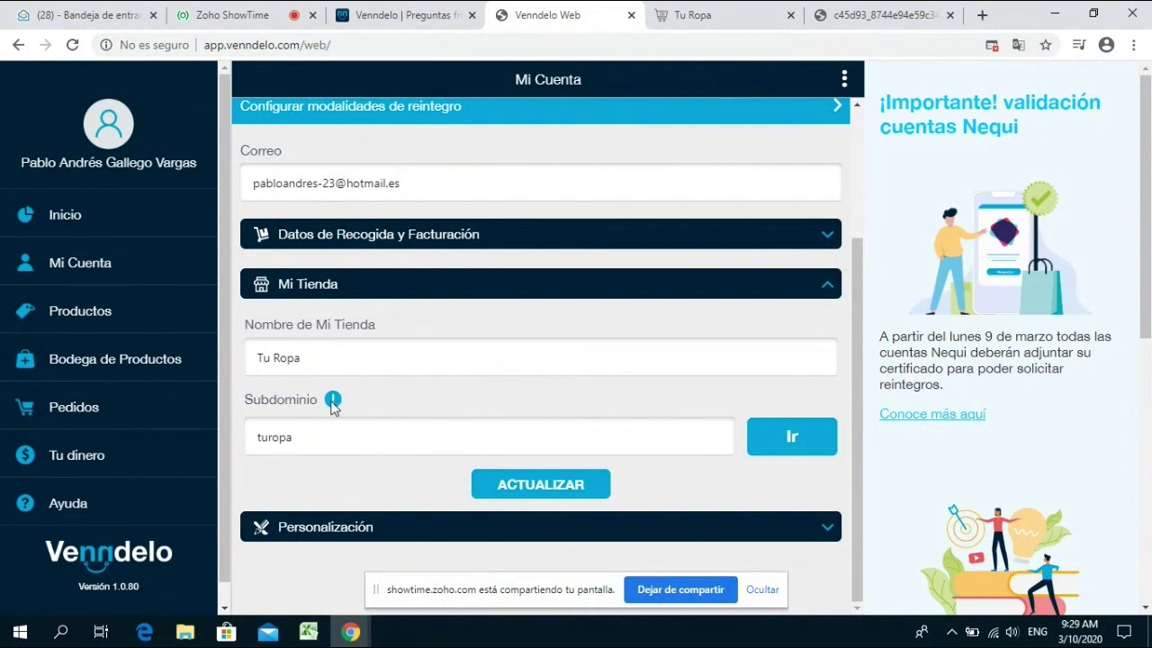
left_click(332, 401)
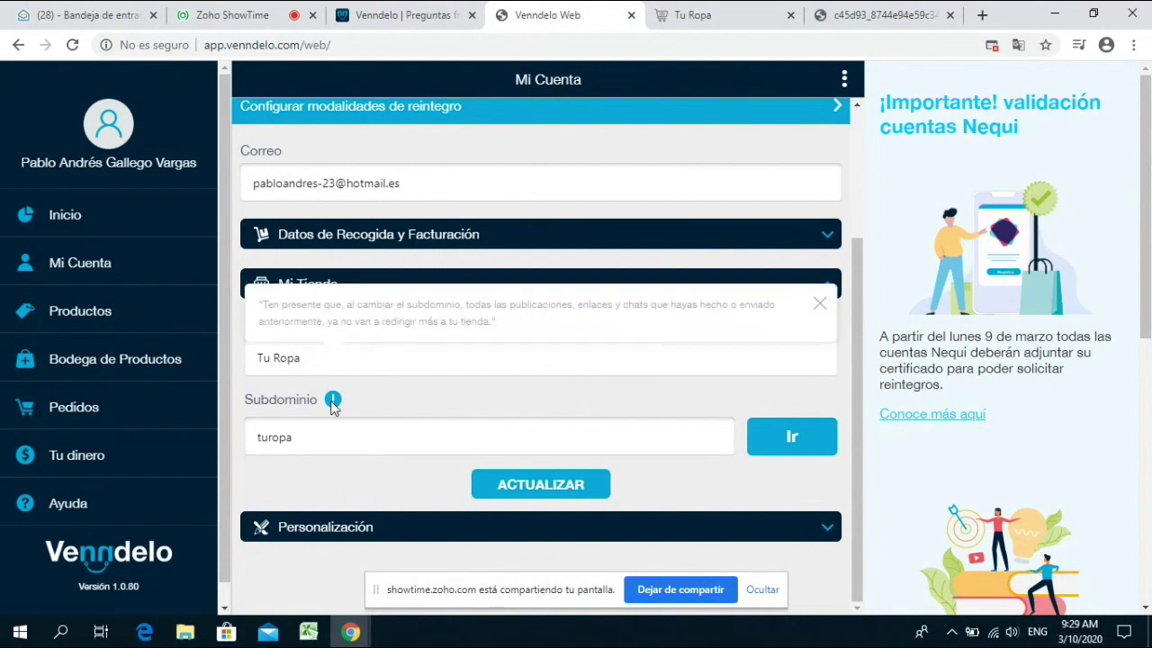
left_click(332, 402)
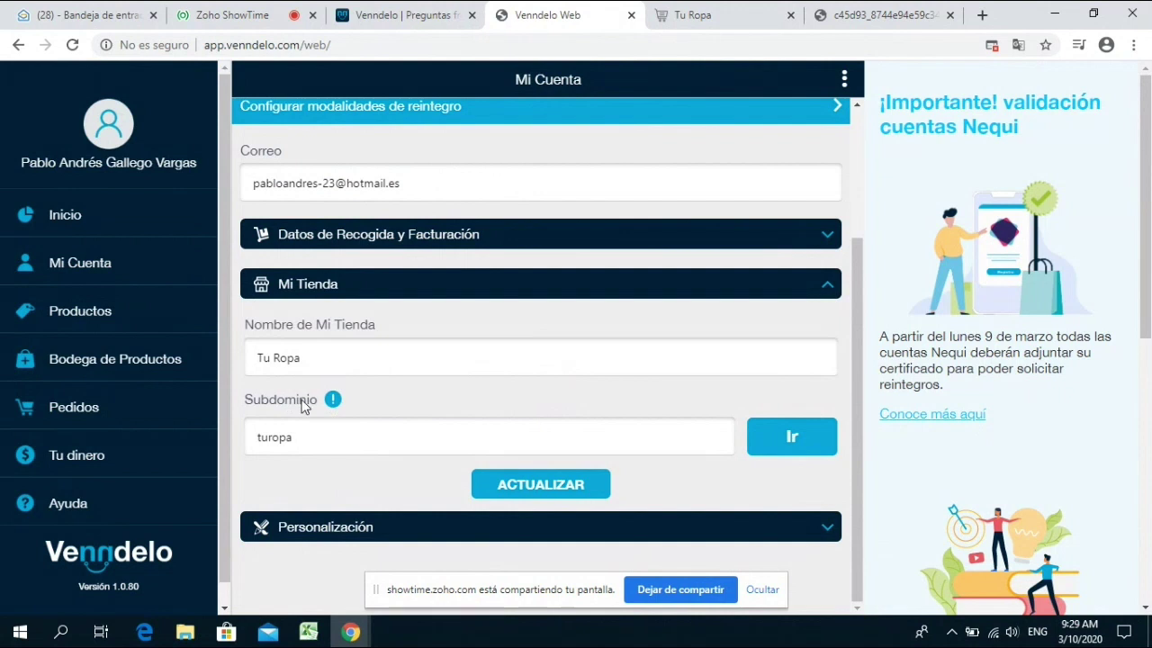
left_click(334, 401)
- Open trendi.venndelo.com in a new tab, dismiss the translation offer and compare its address with the Tu Ropa storefront's
left_click(352, 438)
left_click(770, 9)
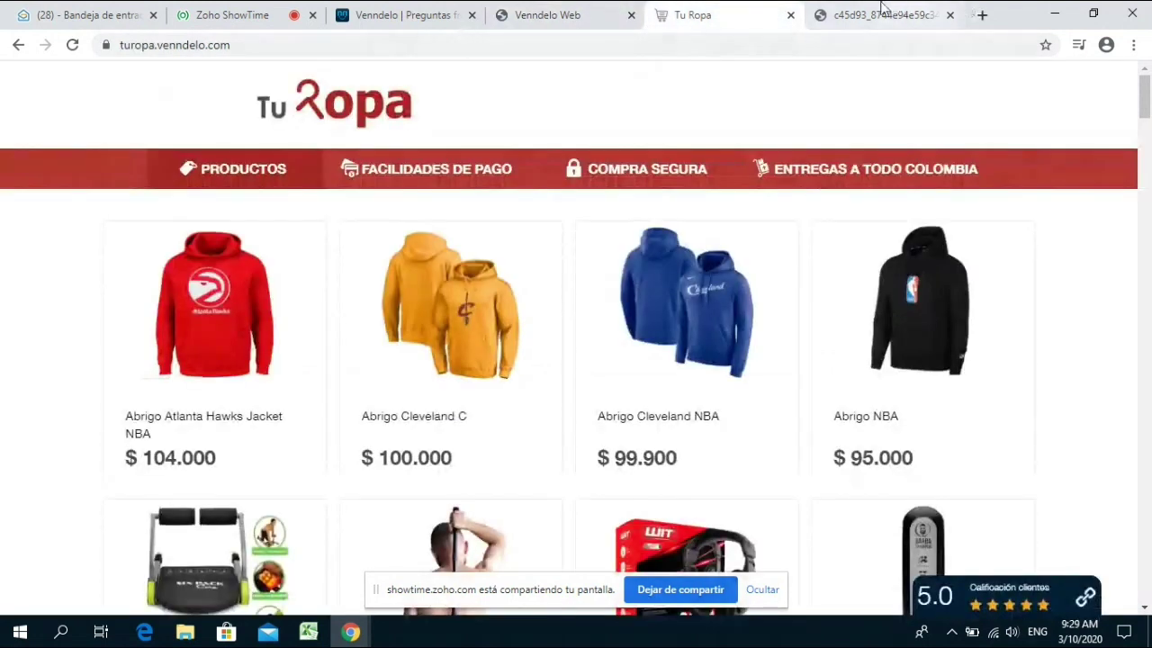
left_click(981, 14)
left_click_drag(900, 14, 668, 33)
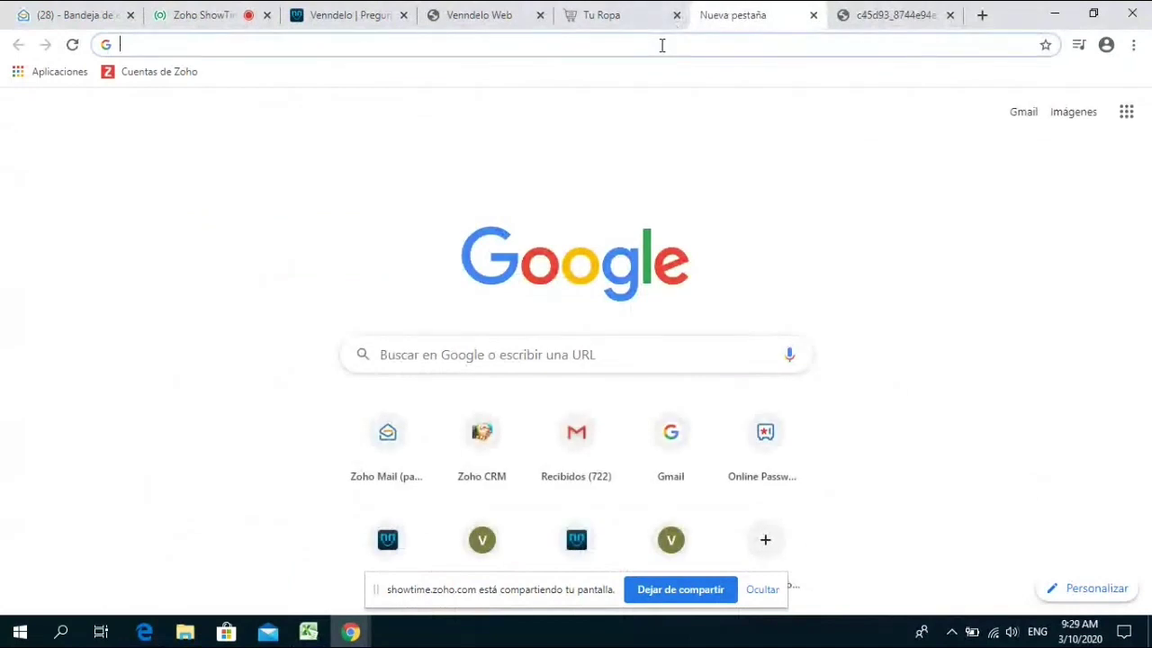
type("trendi")
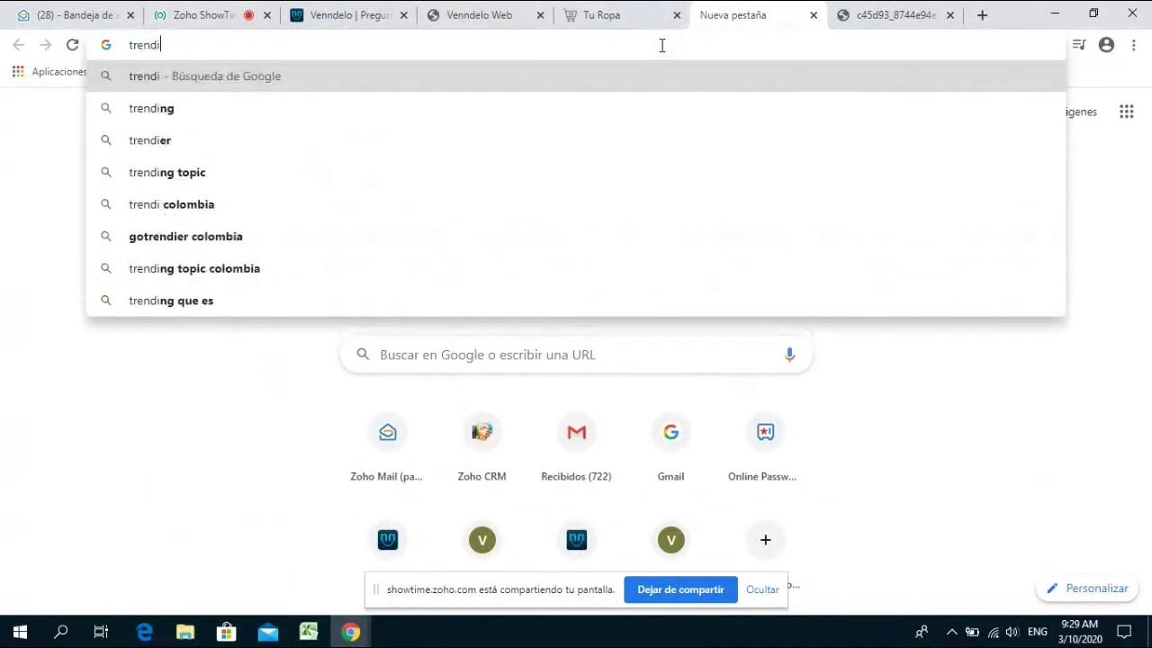
type(".venndelo.com")
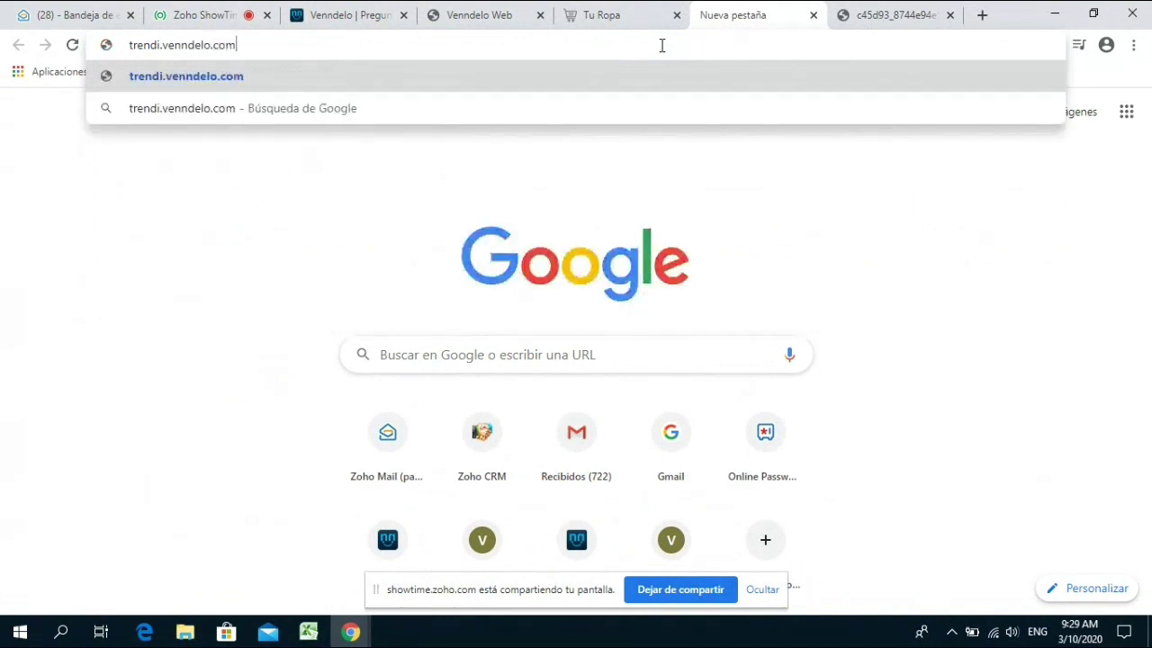
key("Return")
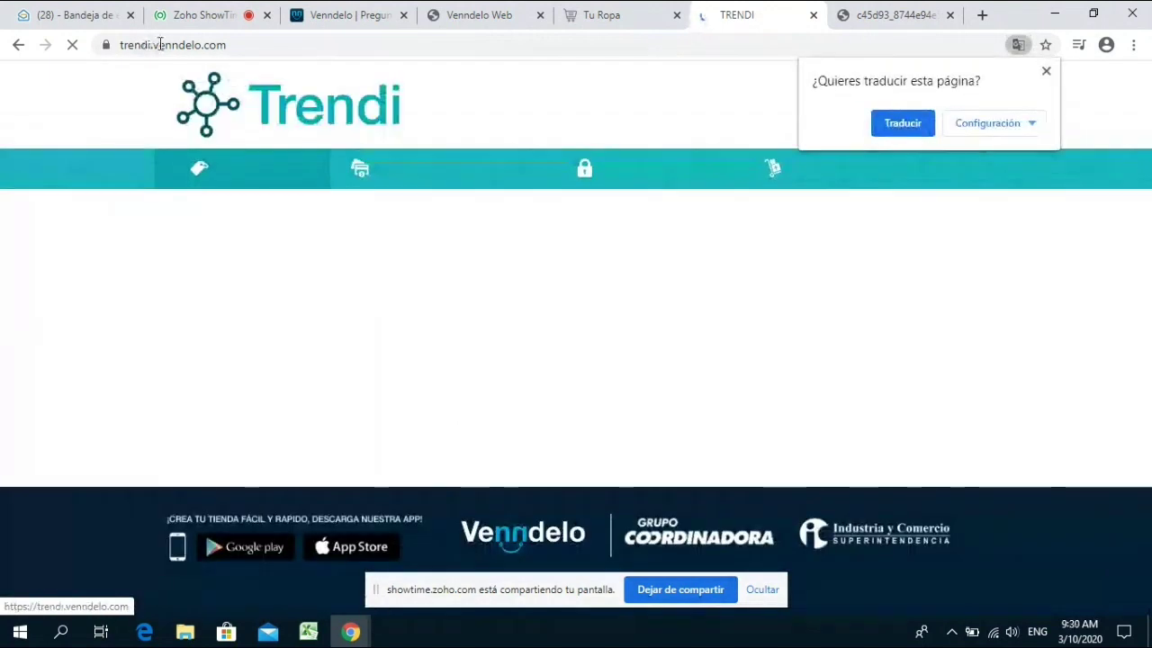
left_click(1045, 70)
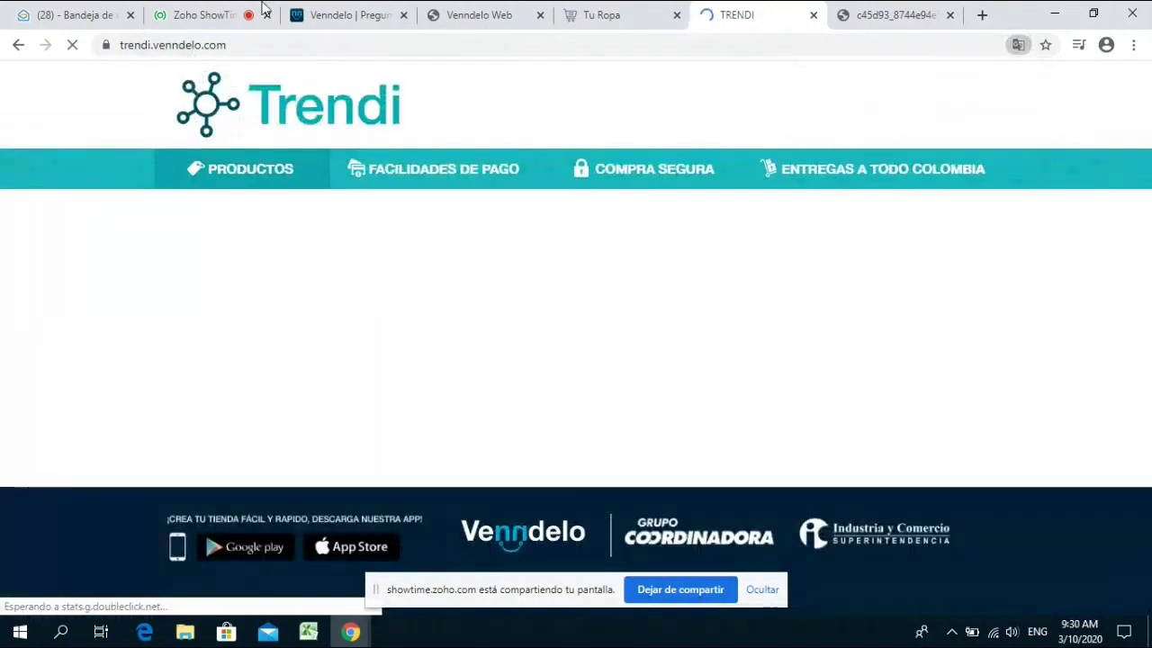
left_click(635, 11)
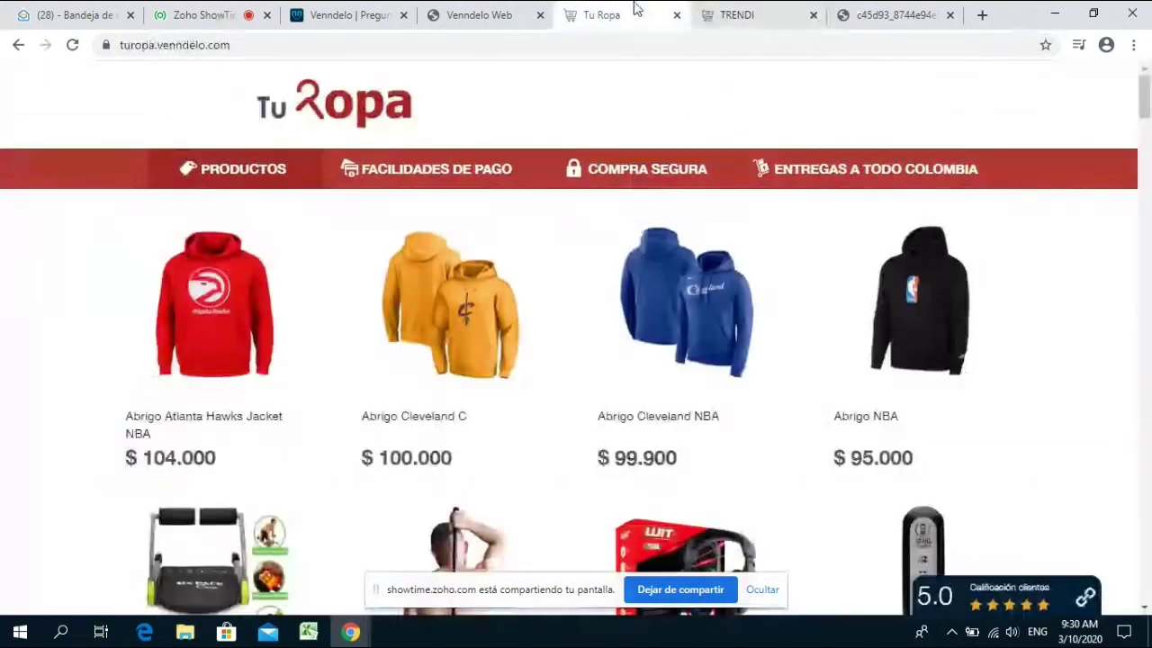
- Try to update the Mi Tienda subdomain to "trendi", and dismiss the resulting message
left_click(480, 14)
key("BackSpace")
key("BackSpace")
key("BackSpace")
key("BackSpace")
key("BackSpace")
key("BackSpace")
type("r")
type("trendi")
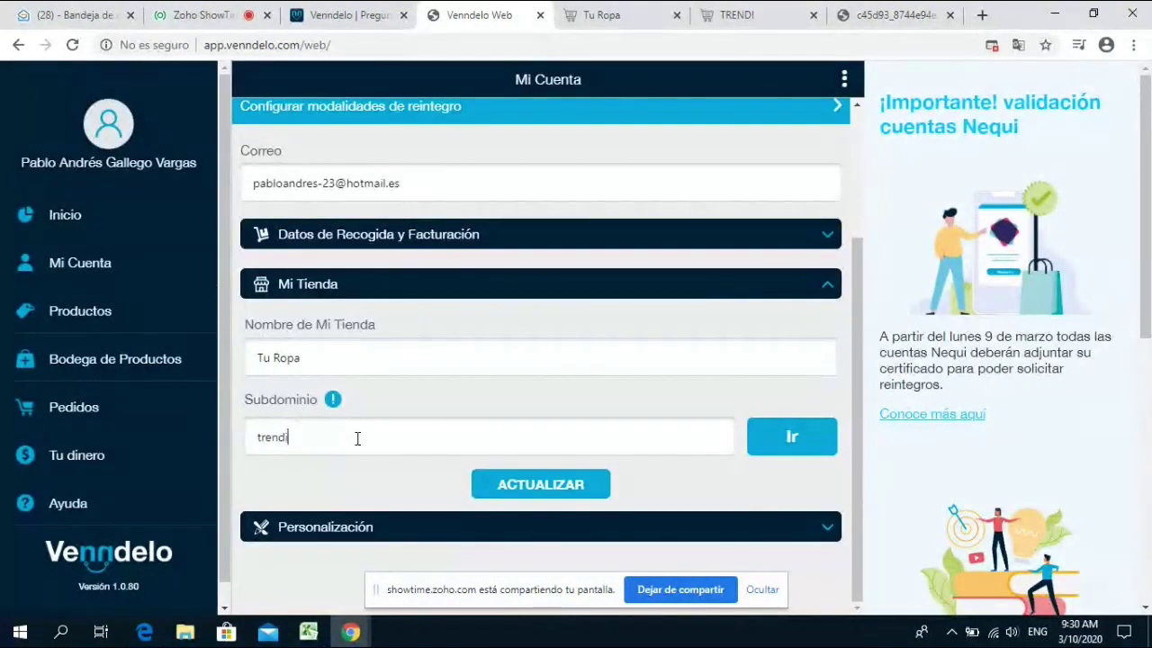
left_click(495, 479)
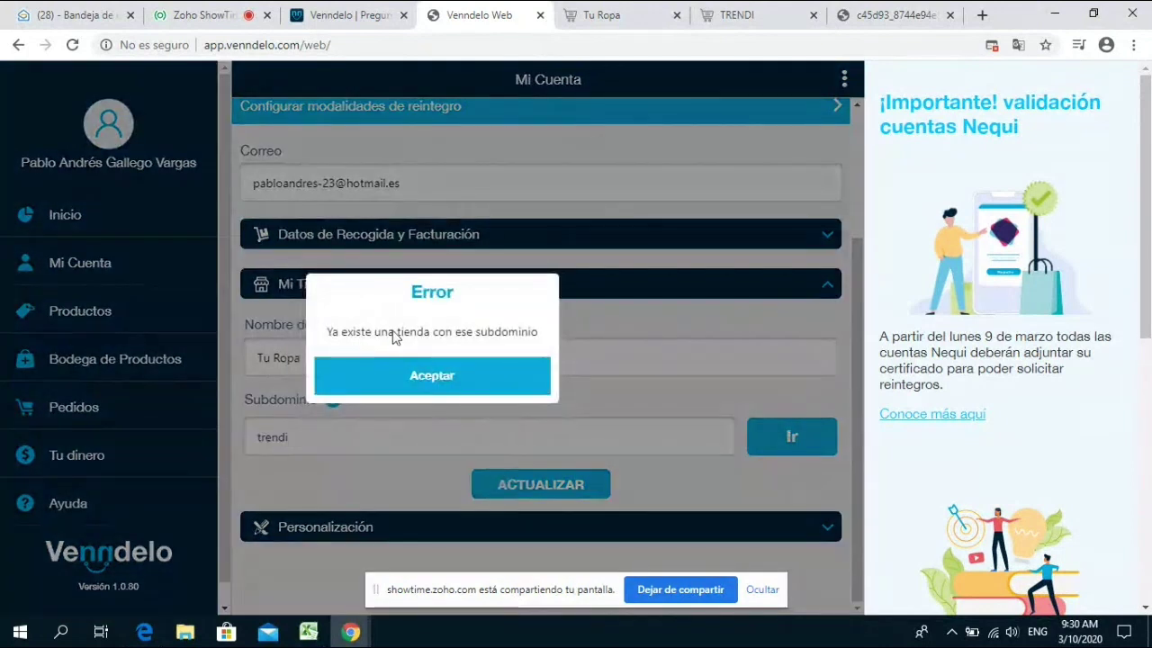
left_click(457, 379)
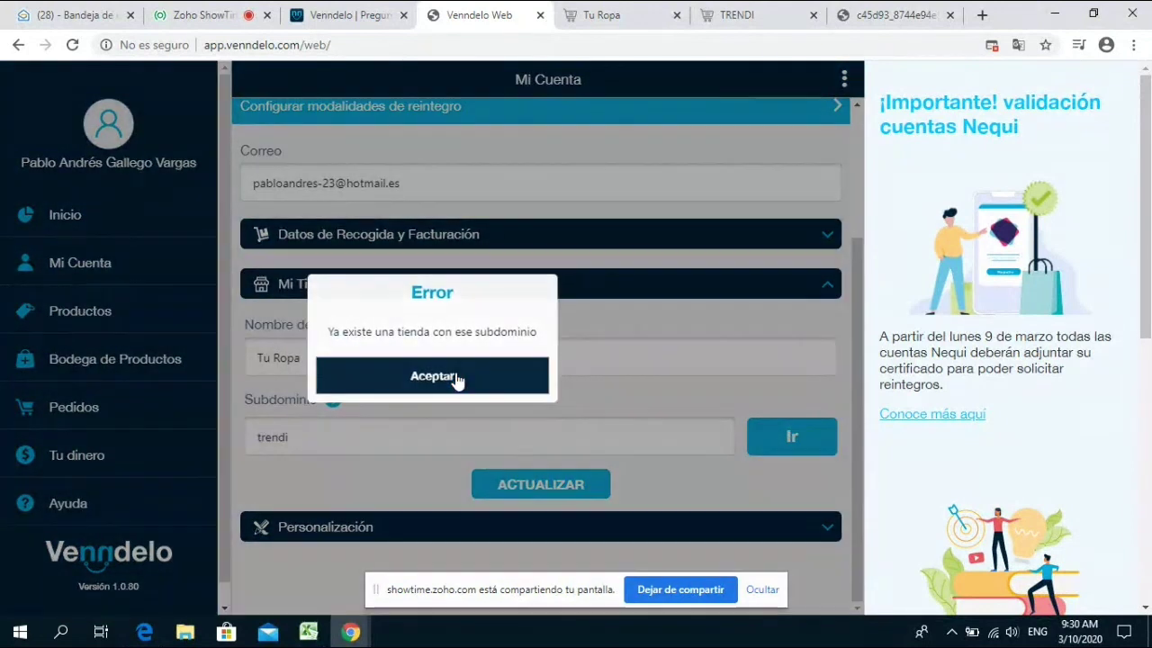
- Clear the Subdominio field in Mi Tienda
left_click(352, 437)
key("BackSpace")
key("BackSpace")
key("BackSpace")
key("BackSpace")
key("BackSpace")
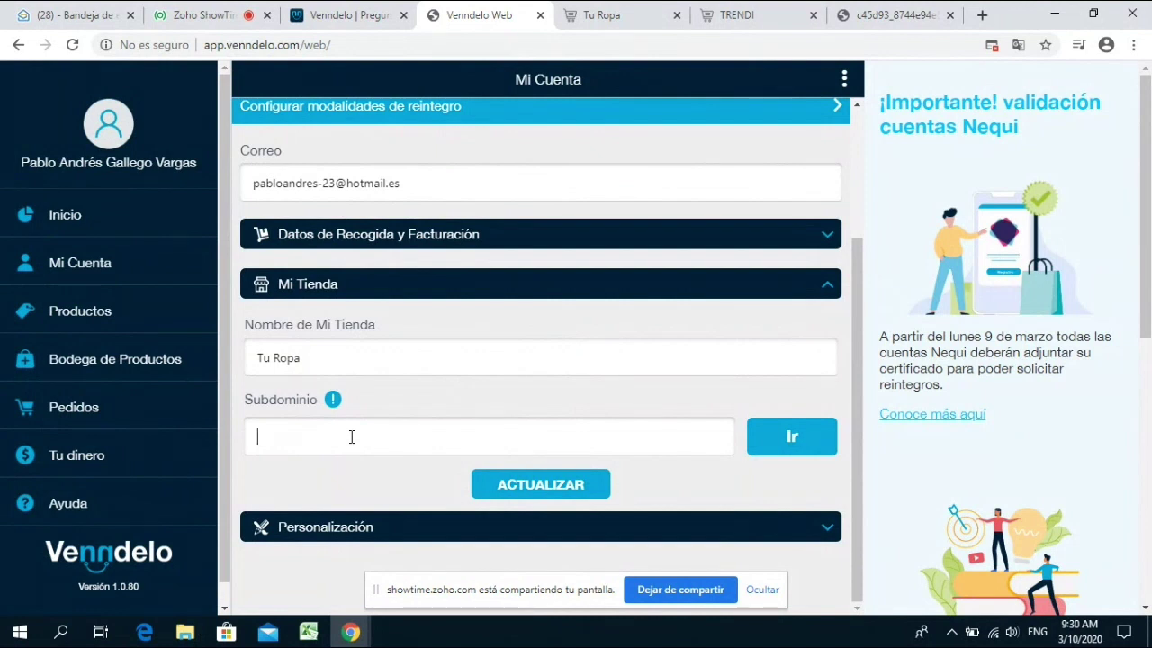
- Edit the Tu Ropa storefront's web address to turopacolombia.venndelo.com without loading it
left_click(641, 14)
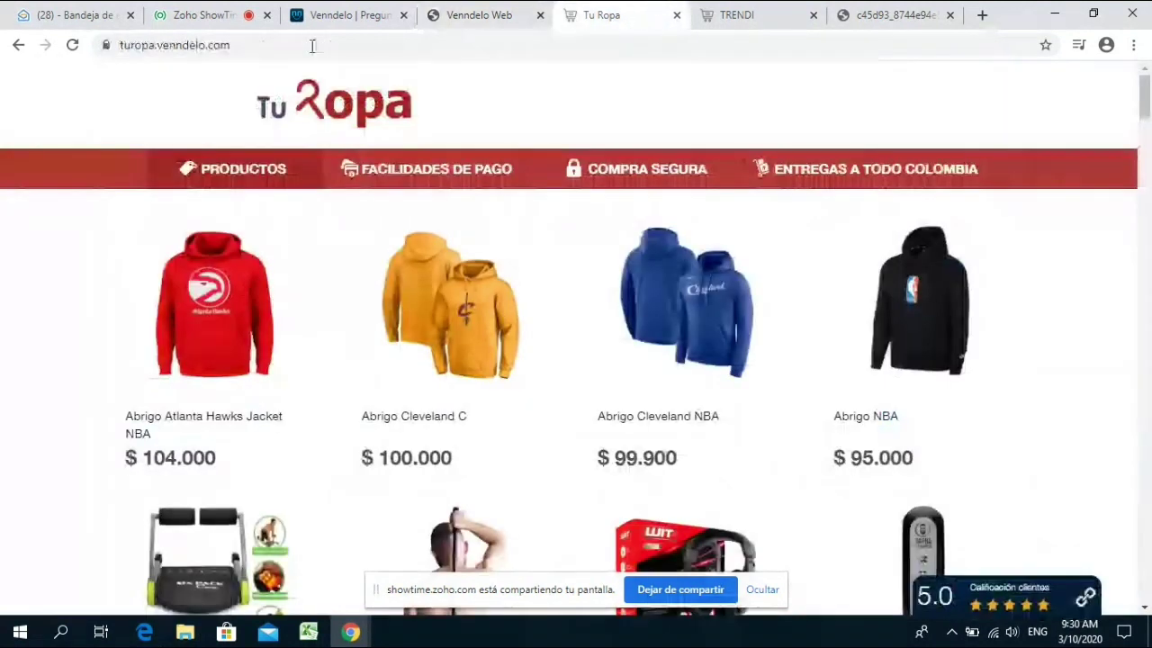
left_click(151, 45)
key("Right")
key("Right")
key("Right")
key("Right")
key("Right")
type("colo")
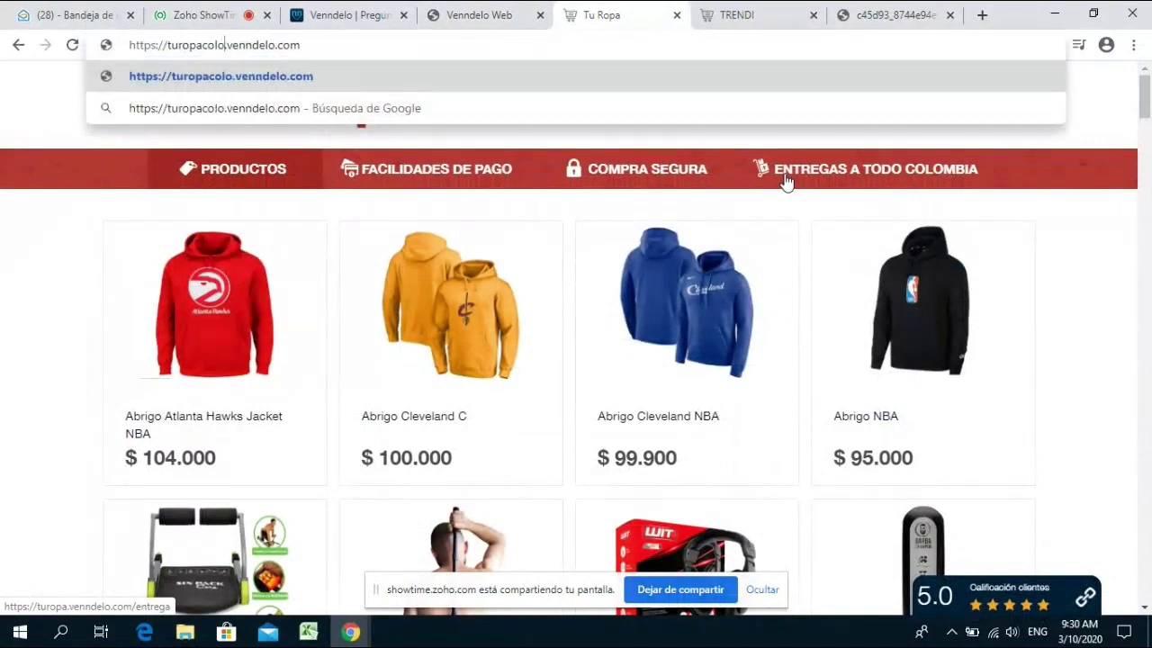
type("mbia")
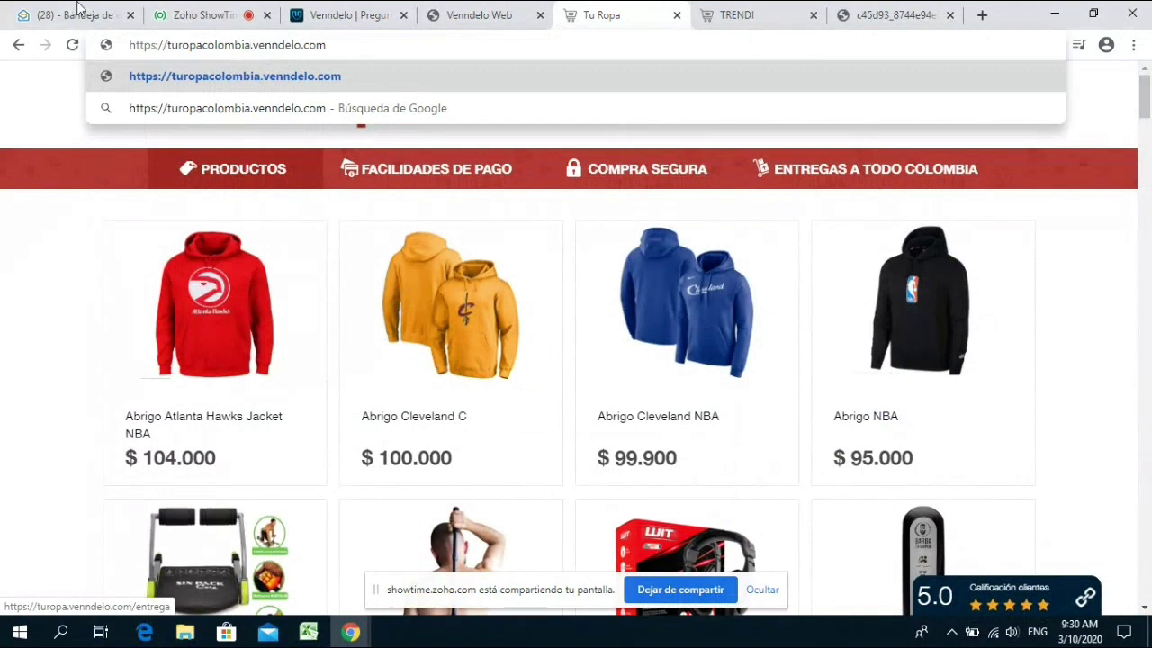
- Restore "turopa" in the Subdominio field of Mi Tienda
left_click(477, 15)
left_click(299, 450)
type("turopa")
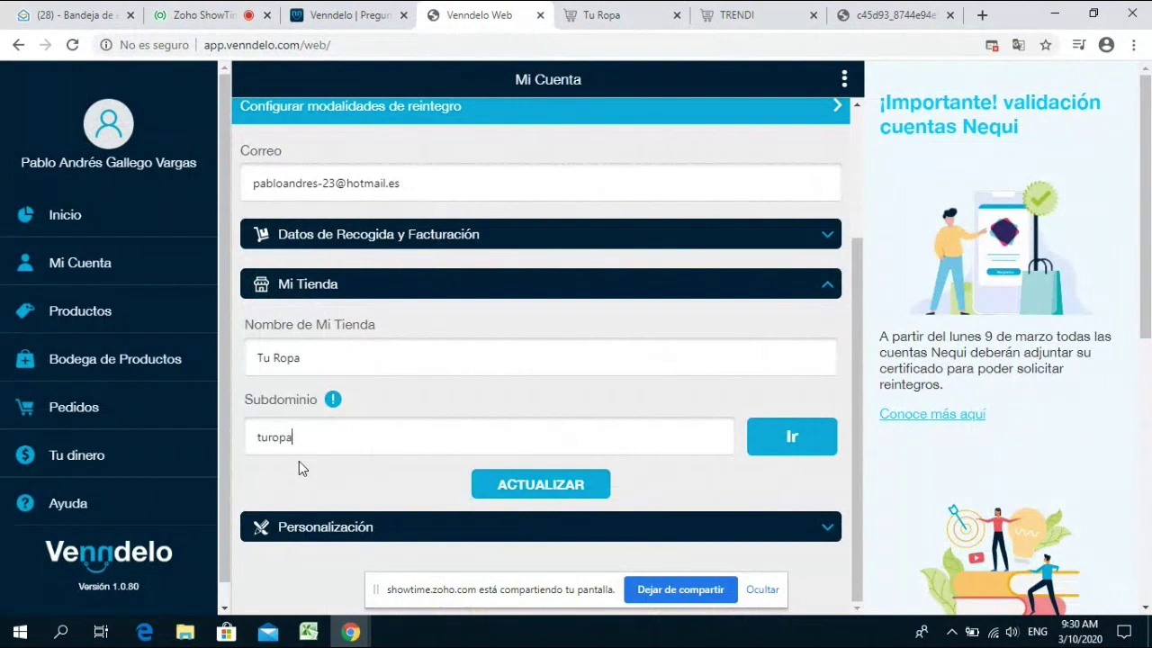
- Load turopacolombia.venndelo.com and compare that address with the subdomain entered in Mi Tienda
left_click(599, 14)
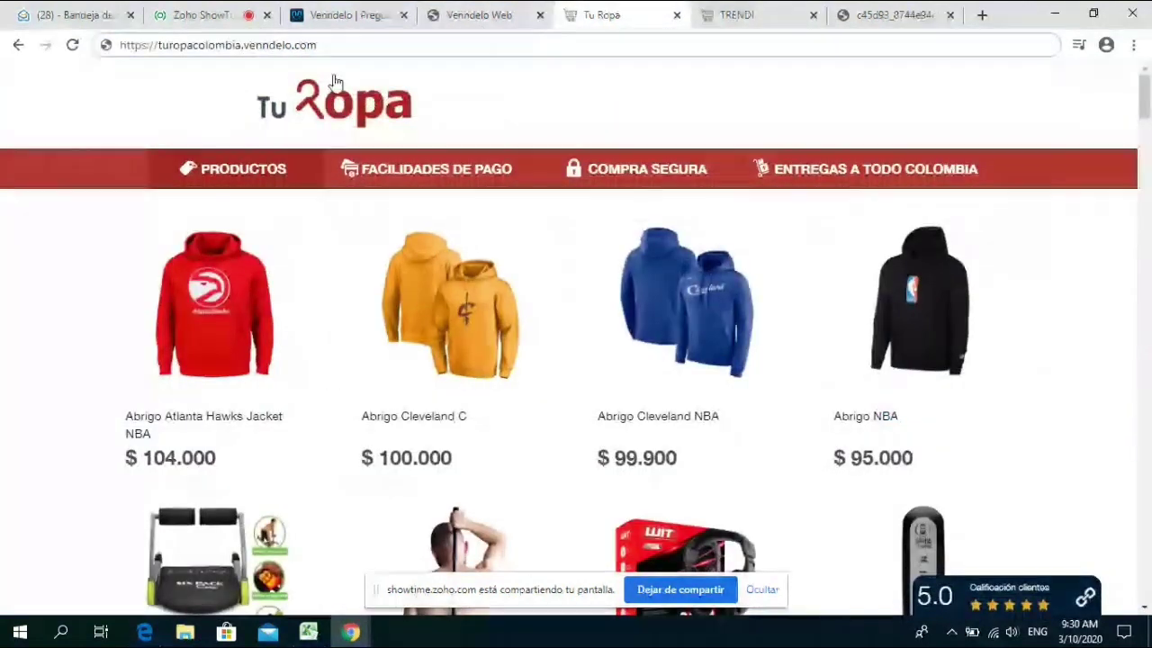
key("F5")
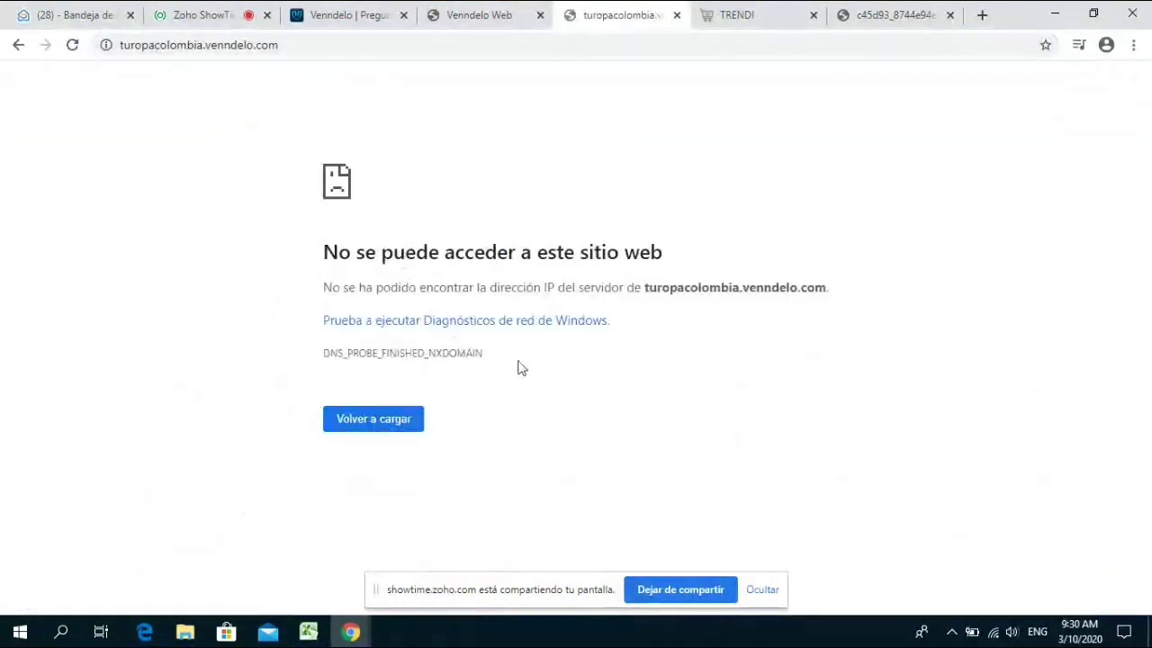
left_click(450, 27)
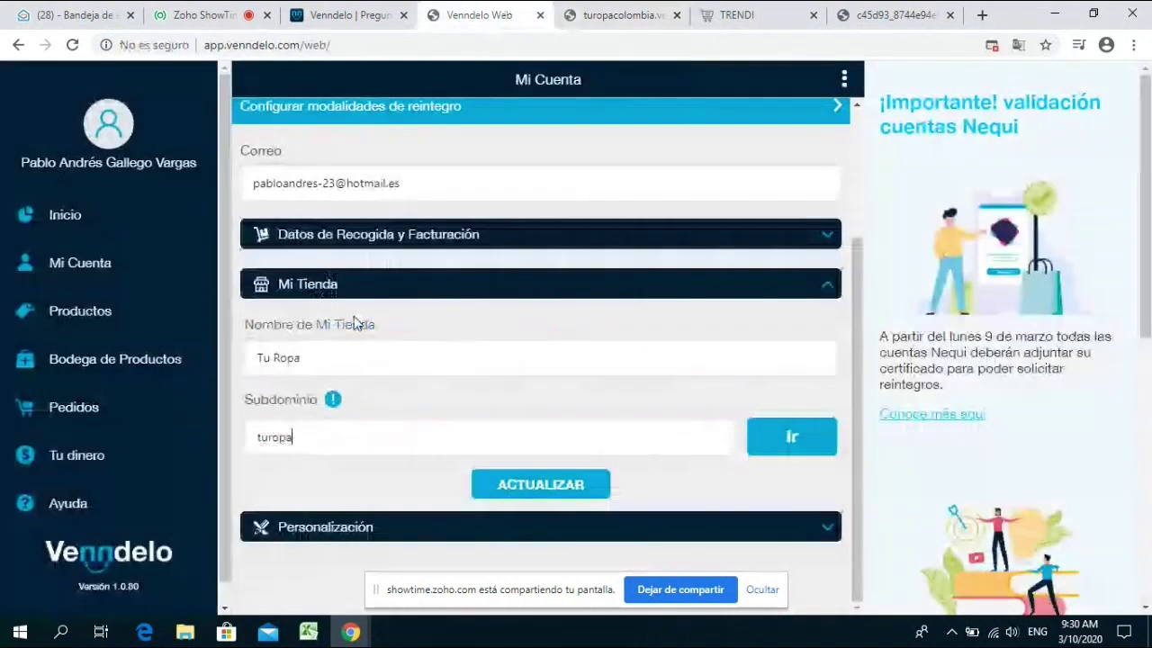
left_click(589, 14)
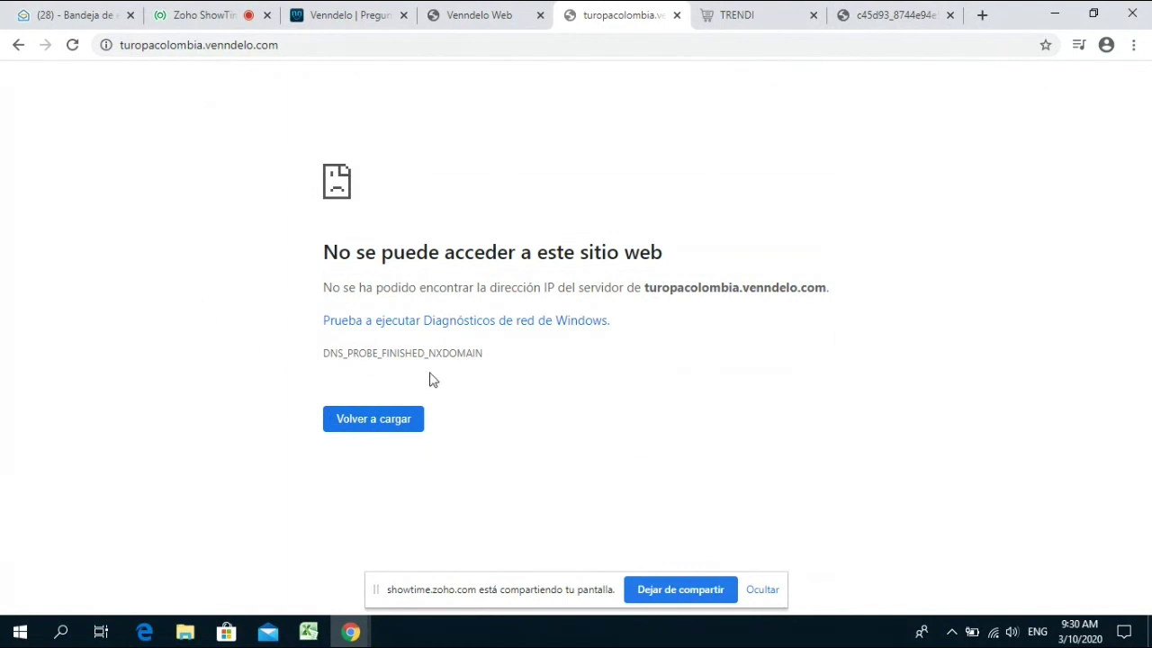
left_click(481, 15)
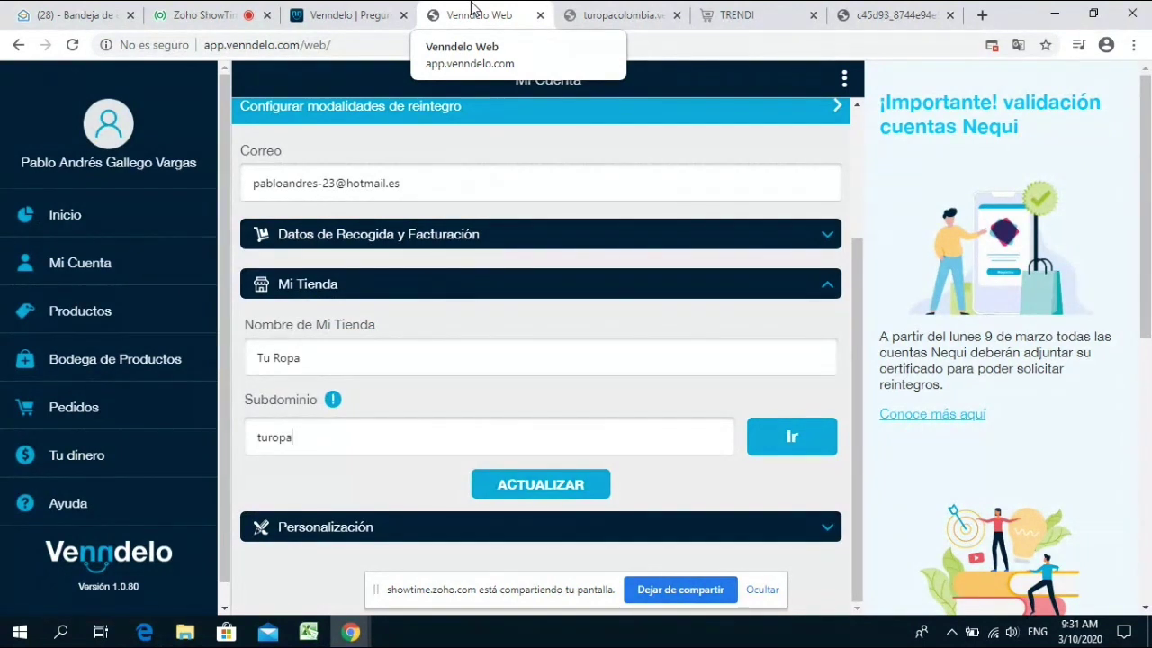
left_click(576, 14)
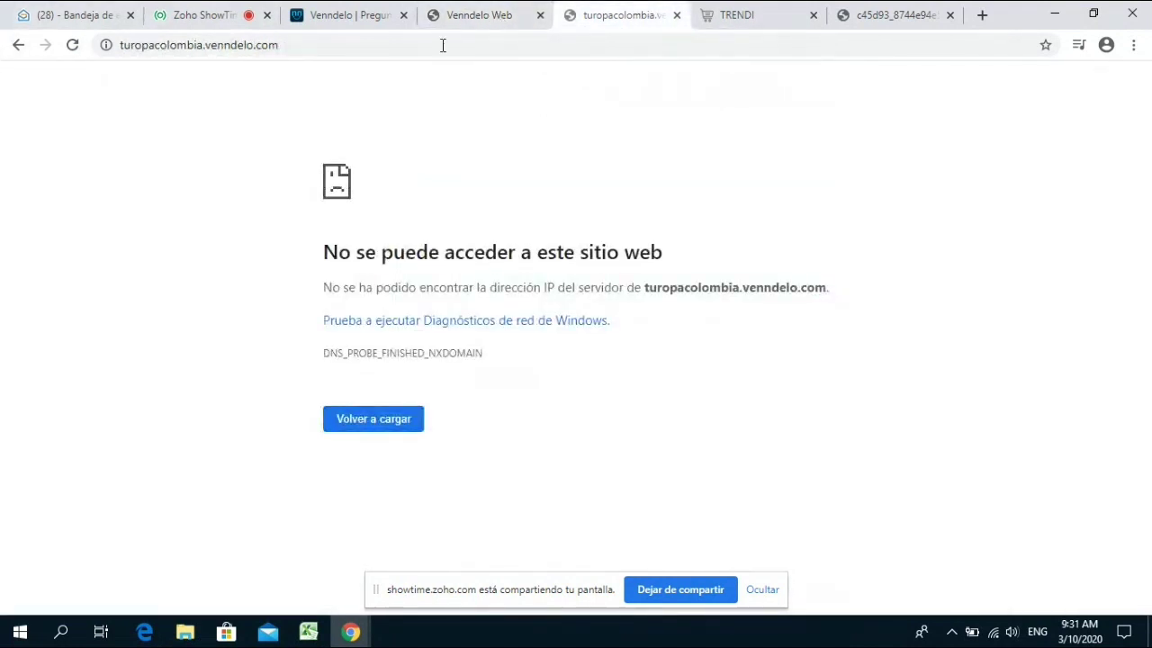
left_click(523, 7)
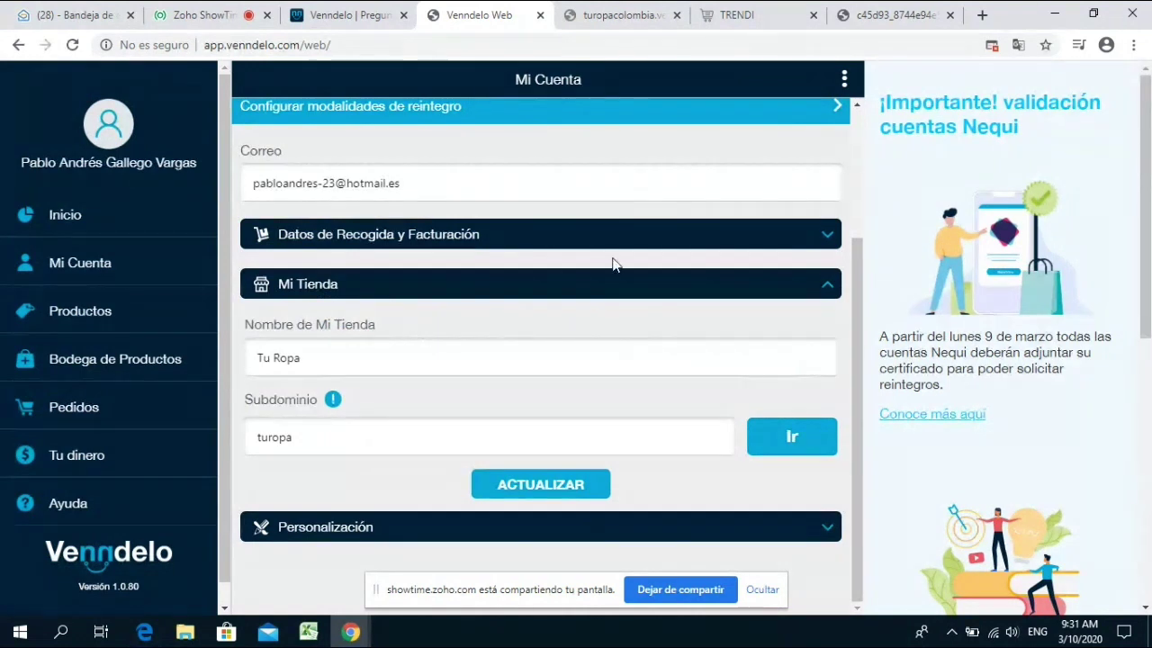
- Collapse the Mi Tienda section, close the turopacolombia and TRENDI tabs and return to Mi Cuenta
left_click(577, 279)
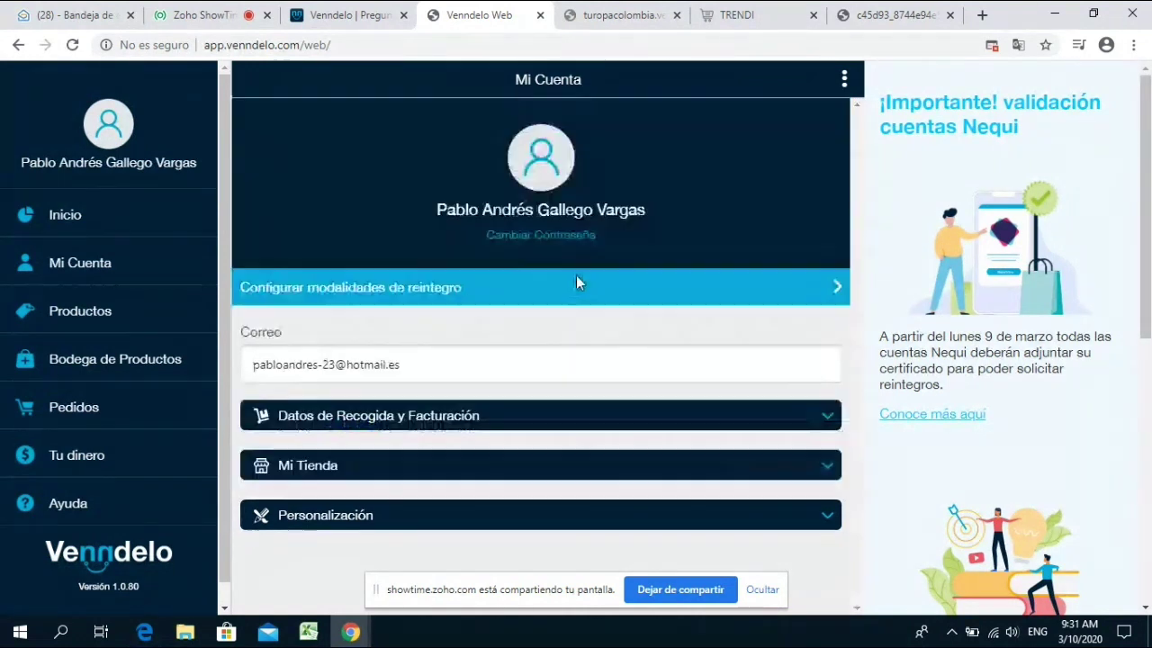
left_click(676, 16)
left_click(677, 24)
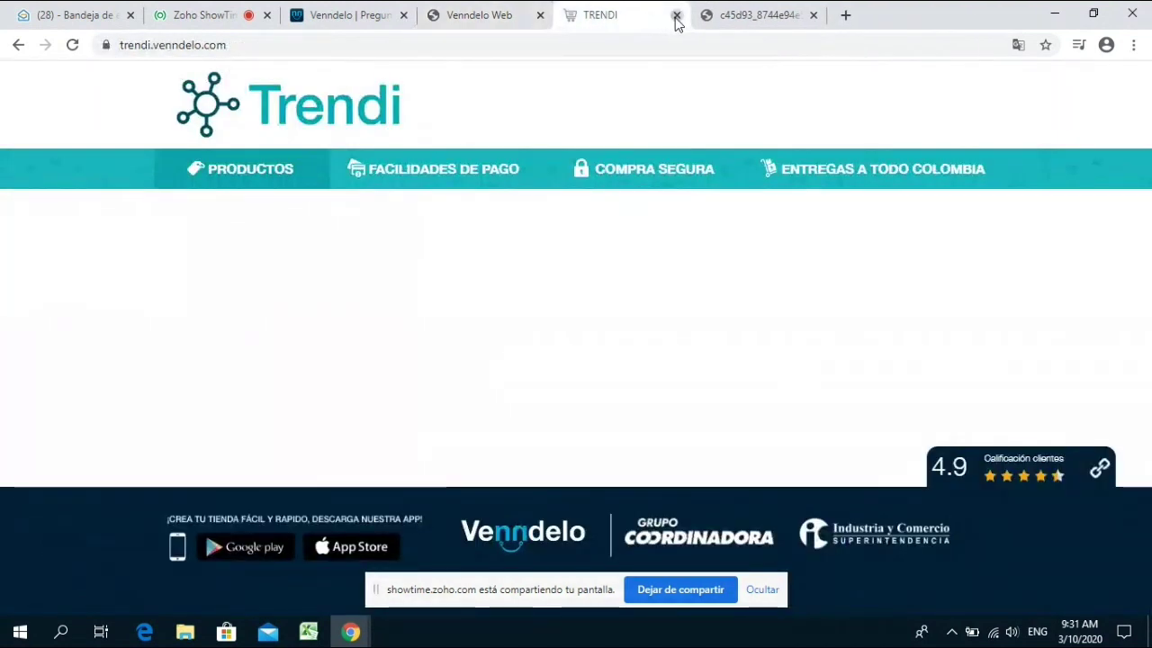
left_click(677, 16)
left_click(486, 16)
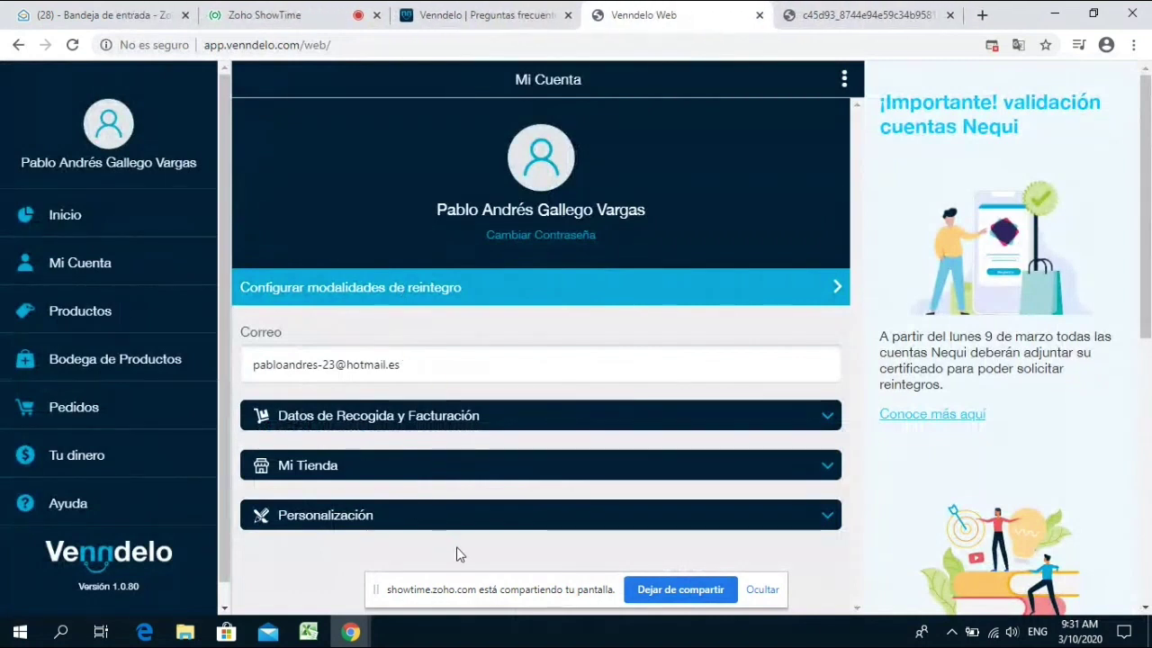
- Show the Personalización settings and pick FF0000 red as Color 1 for the menu bar and buttons
left_click(479, 521)
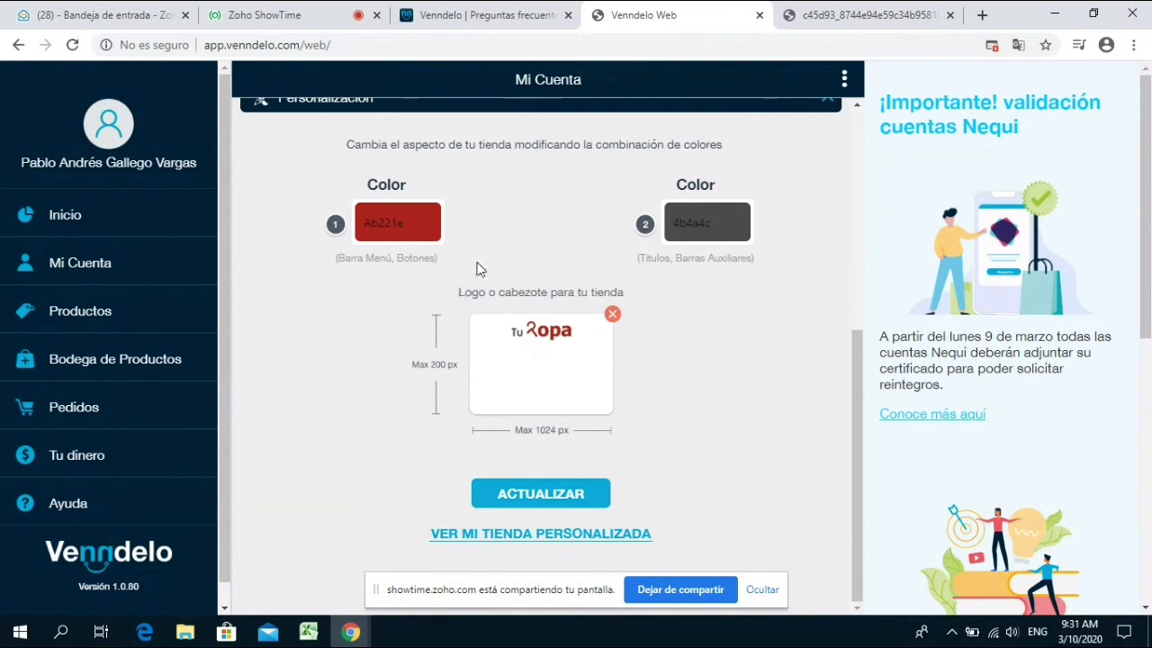
left_click(397, 222)
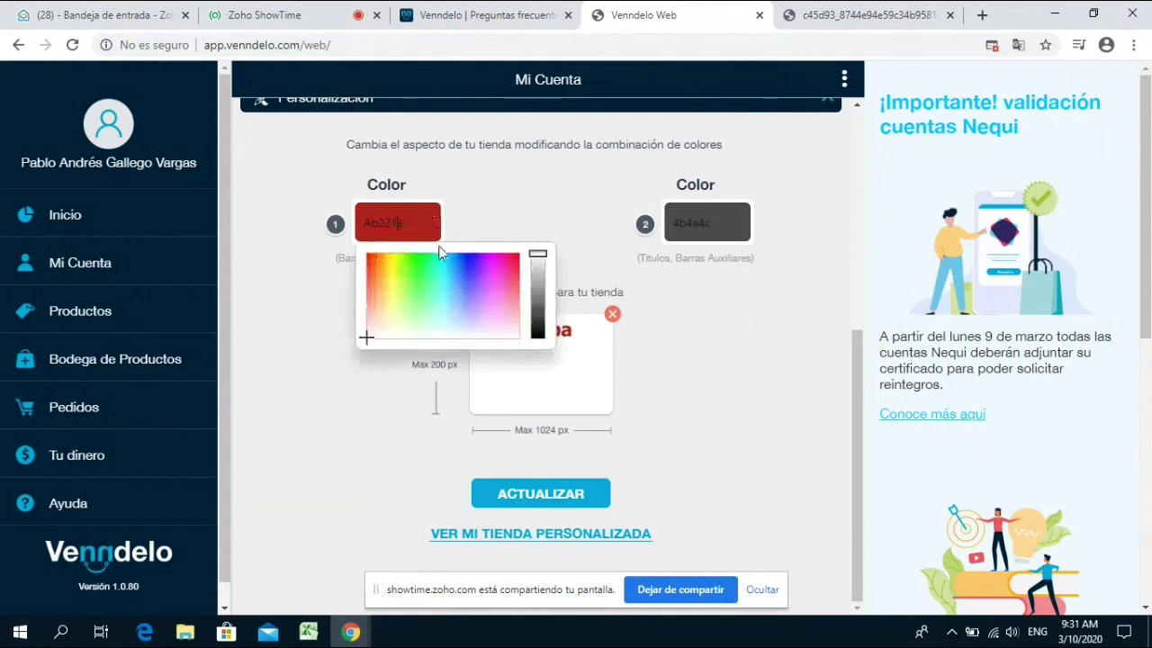
left_click_drag(401, 300, 363, 256)
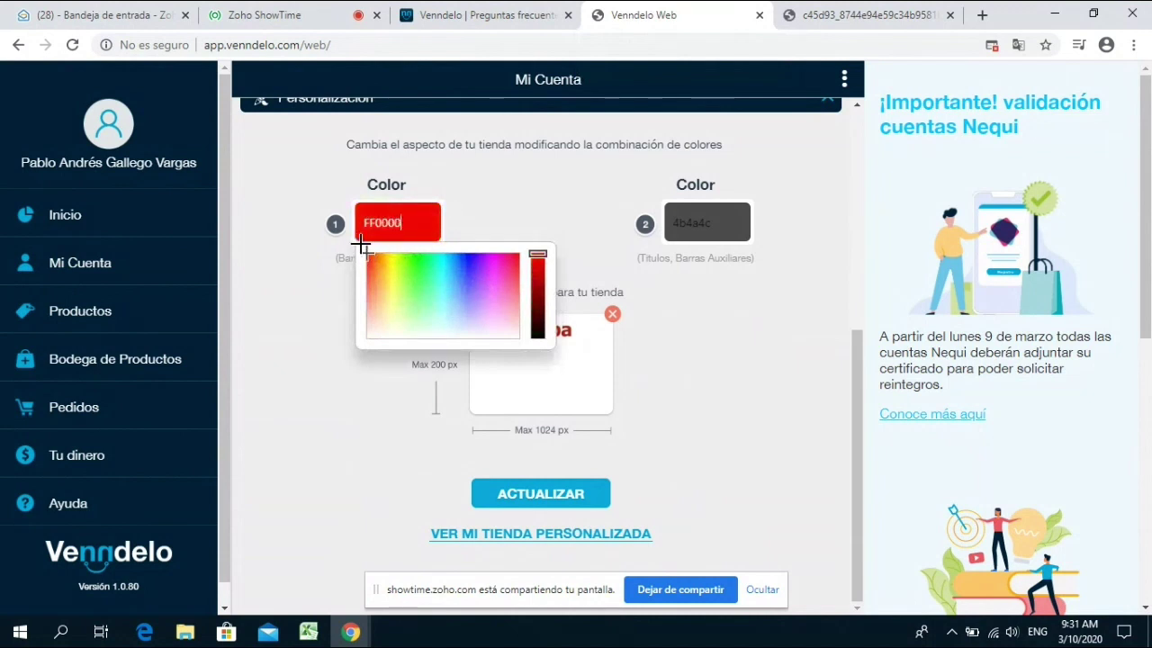
- Try several shades for Color 1, settle on the darker lime green ABE61E and close the colour picker
mouse_move(363, 253)
left_mouse_down()
mouse_move(504, 261)
mouse_move(419, 275)
mouse_move(534, 258)
mouse_move(465, 255)
mouse_move(441, 276)
mouse_move(474, 264)
left_mouse_up()
type("000000")
key("BackSpace")
key("BackSpace")
key("BackSpace")
key("BackSpace")
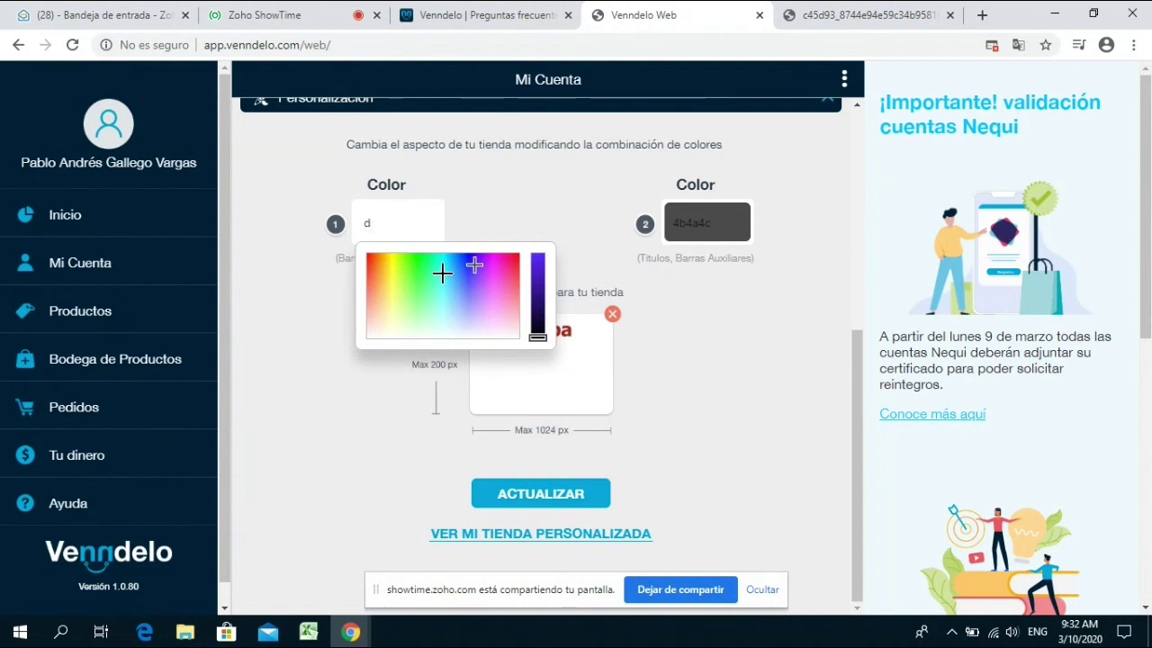
type("6BB1FF")
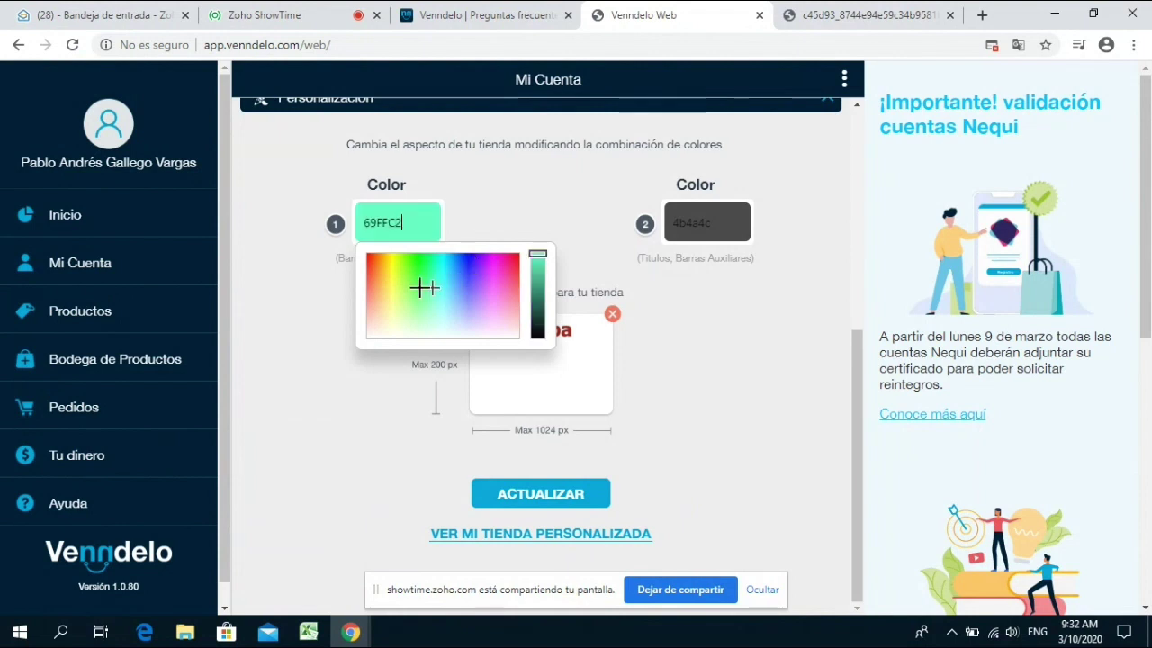
mouse_move(455, 288)
left_mouse_down()
mouse_move(417, 267)
mouse_move(369, 306)
mouse_move(367, 280)
mouse_move(426, 265)
mouse_move(399, 262)
left_mouse_up()
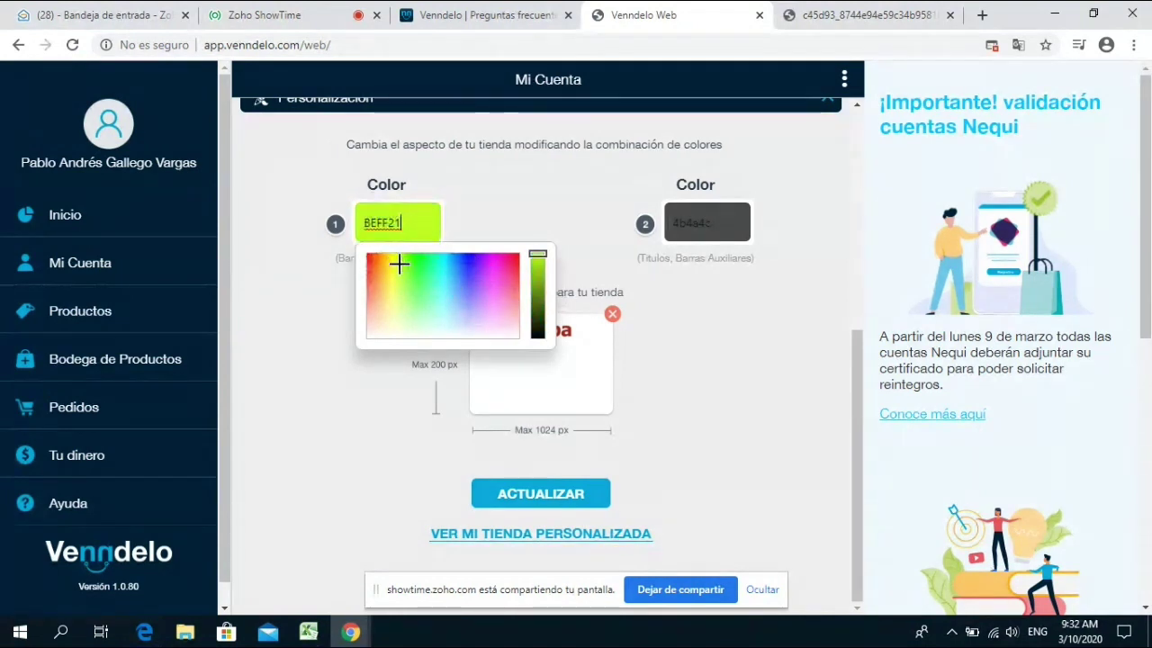
mouse_move(540, 260)
left_mouse_down()
mouse_move(540, 324)
mouse_move(544, 266)
left_mouse_up()
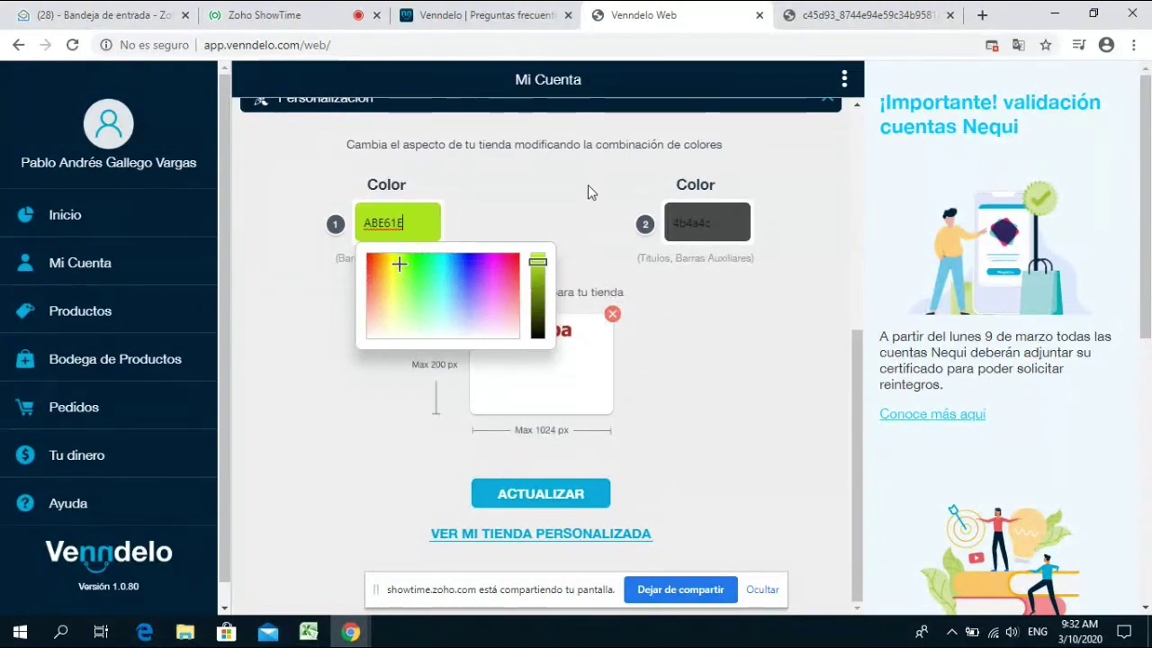
left_click(616, 180)
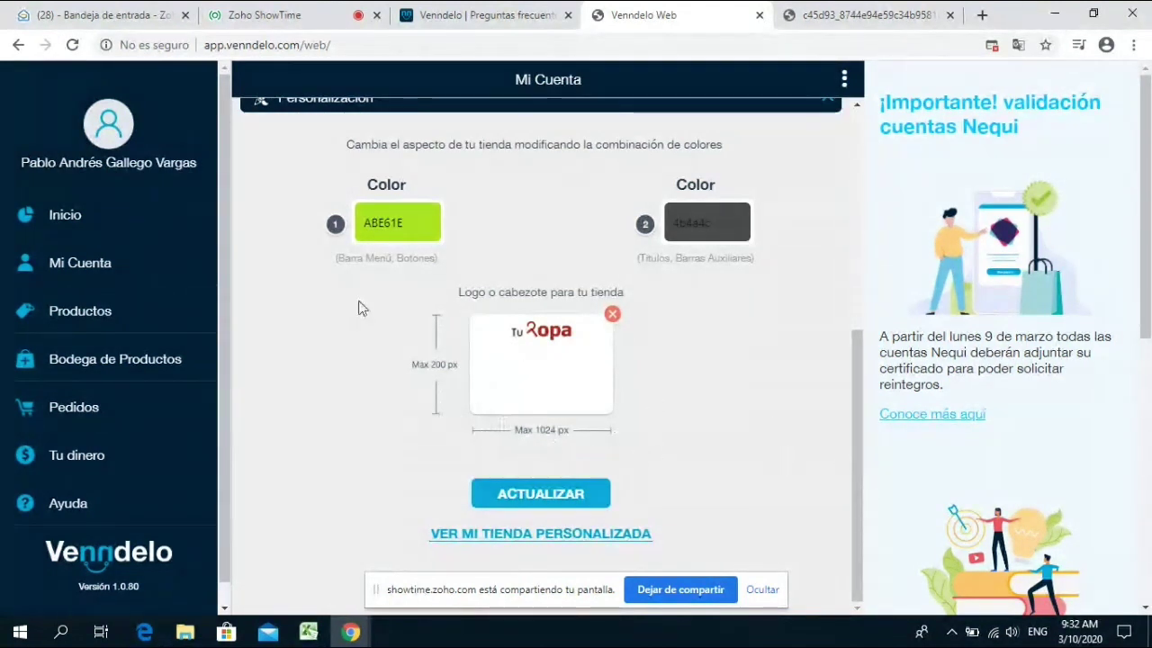
- View the personalized store and compare its logo and menu bar with the Personalización settings
left_click(567, 533)
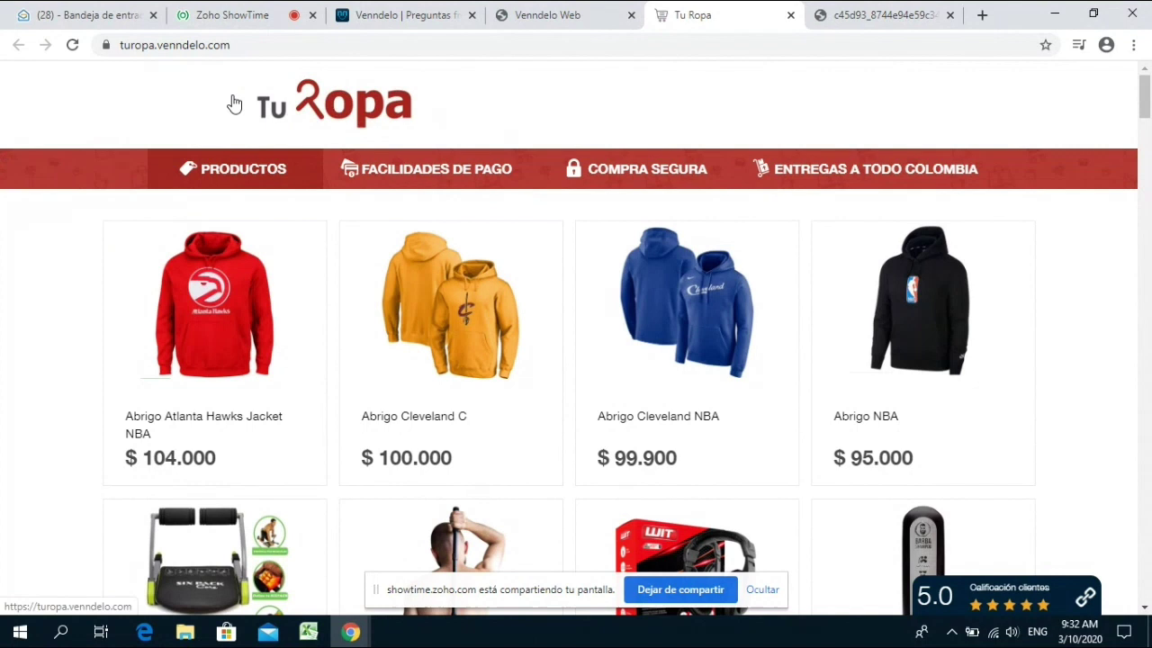
left_click(567, 11)
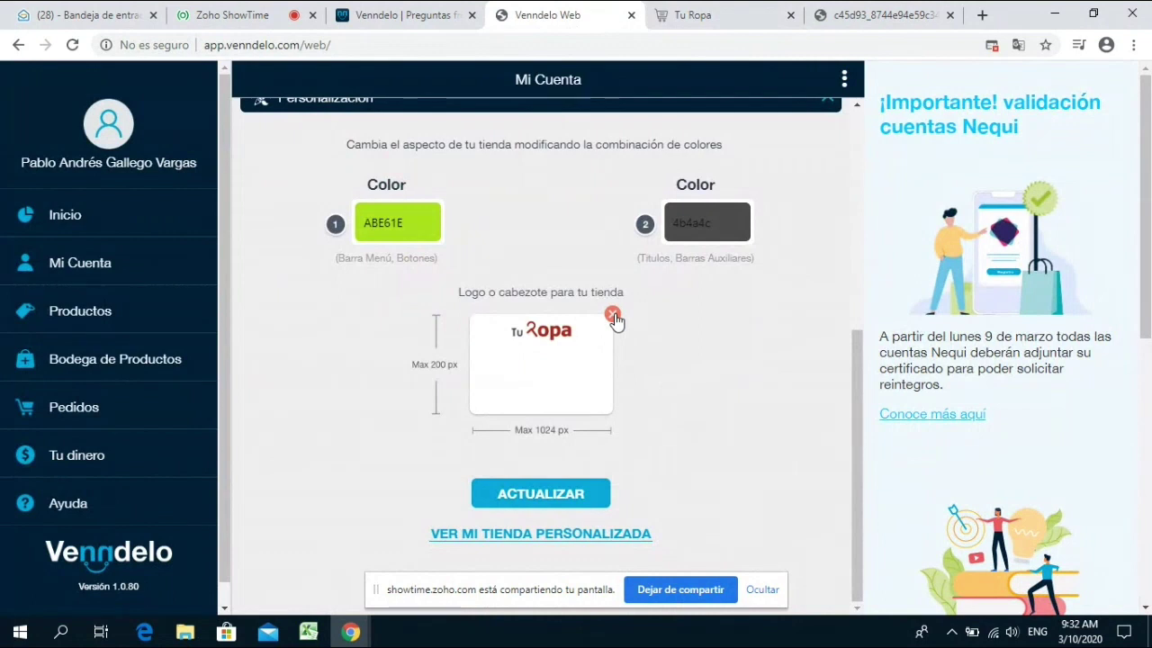
left_click(747, 13)
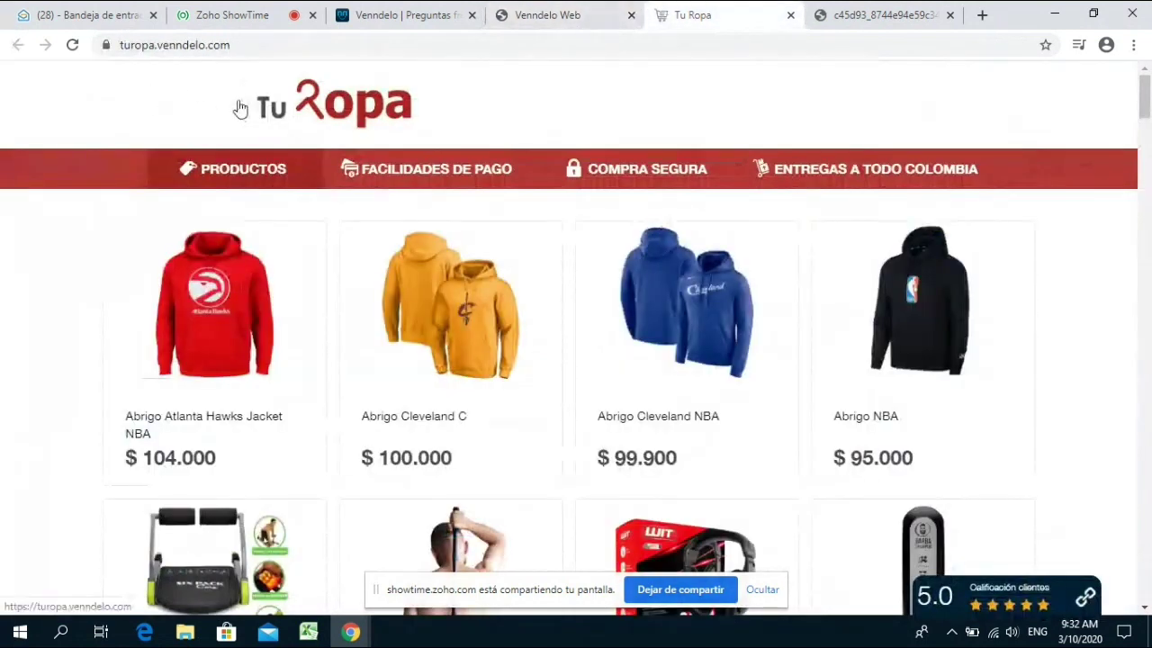
left_click(540, 14)
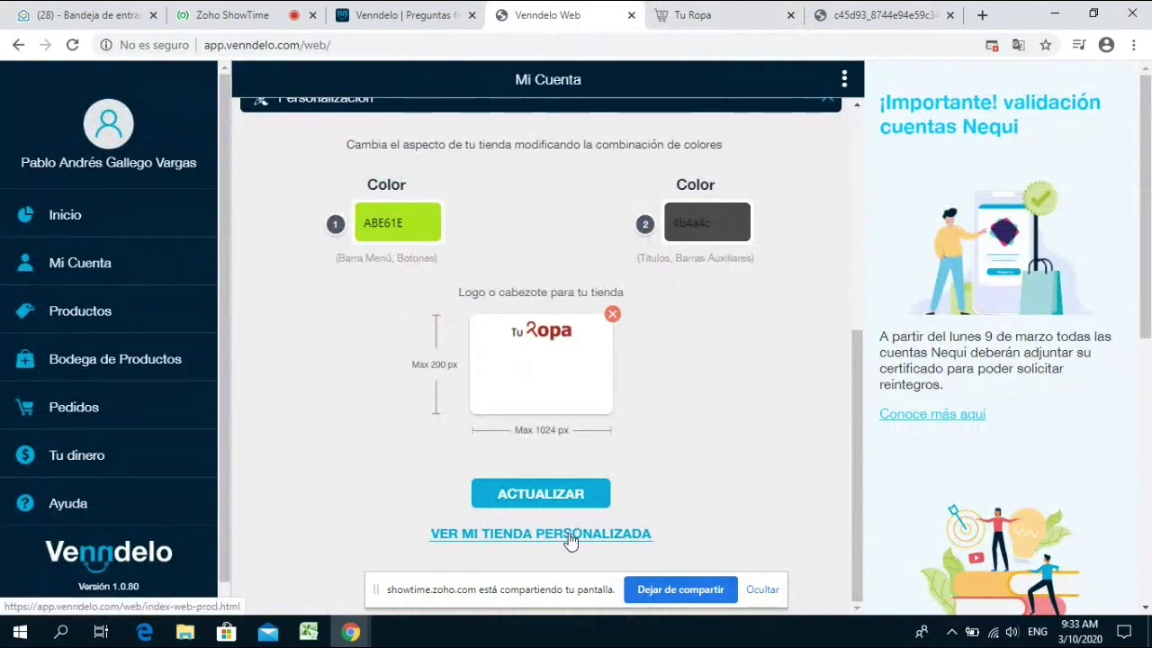
left_click(751, 12)
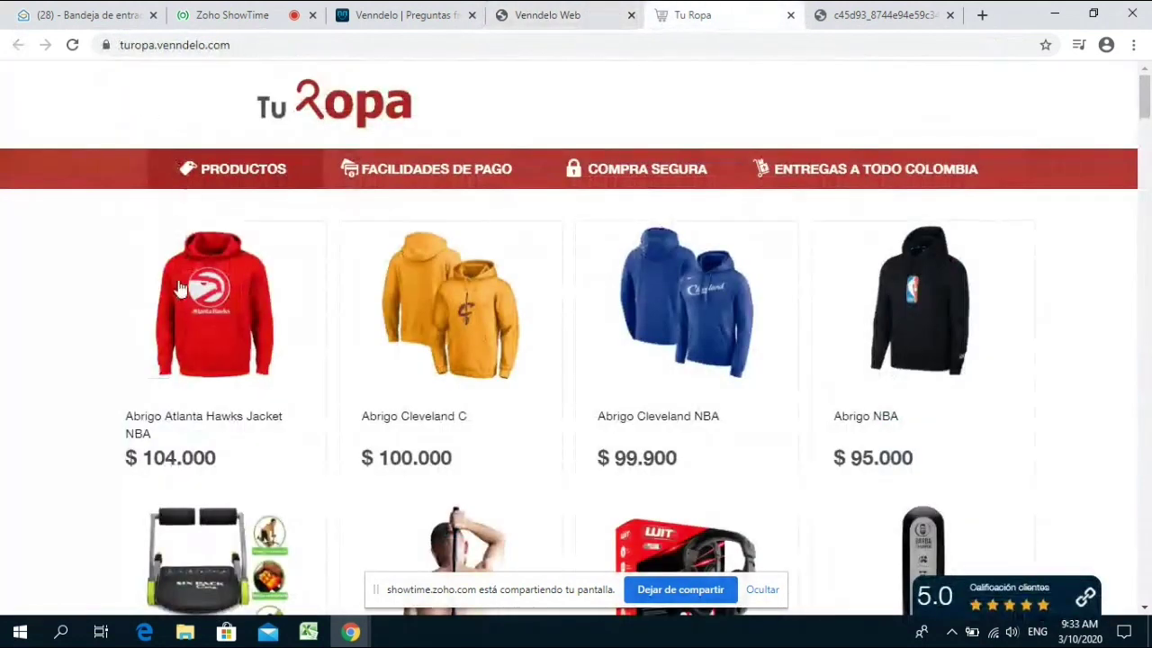
- Browse the Tu Ropa storefront catalogue down to the Camiseta products and back, checking it against the Color 1 setting
scroll(179, 288, "down", 3)
scroll(179, 306, "down", 5)
left_click(547, 15)
left_click(425, 221)
left_click(715, 11)
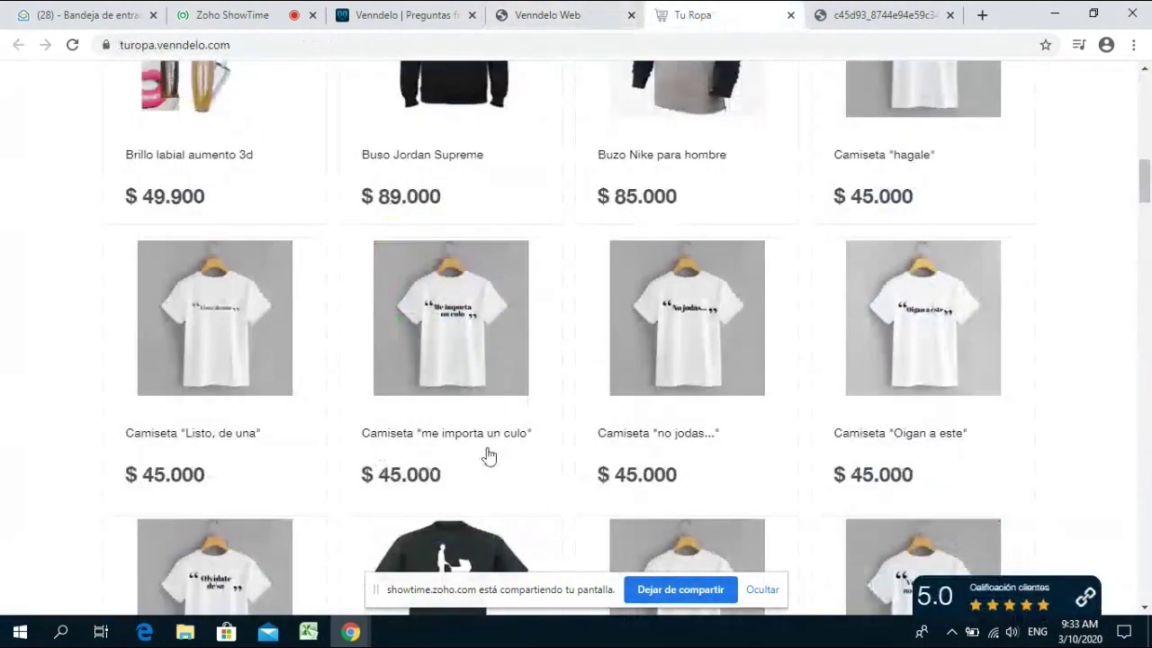
scroll(612, 374, "up", 5)
scroll(610, 372, "up", 7)
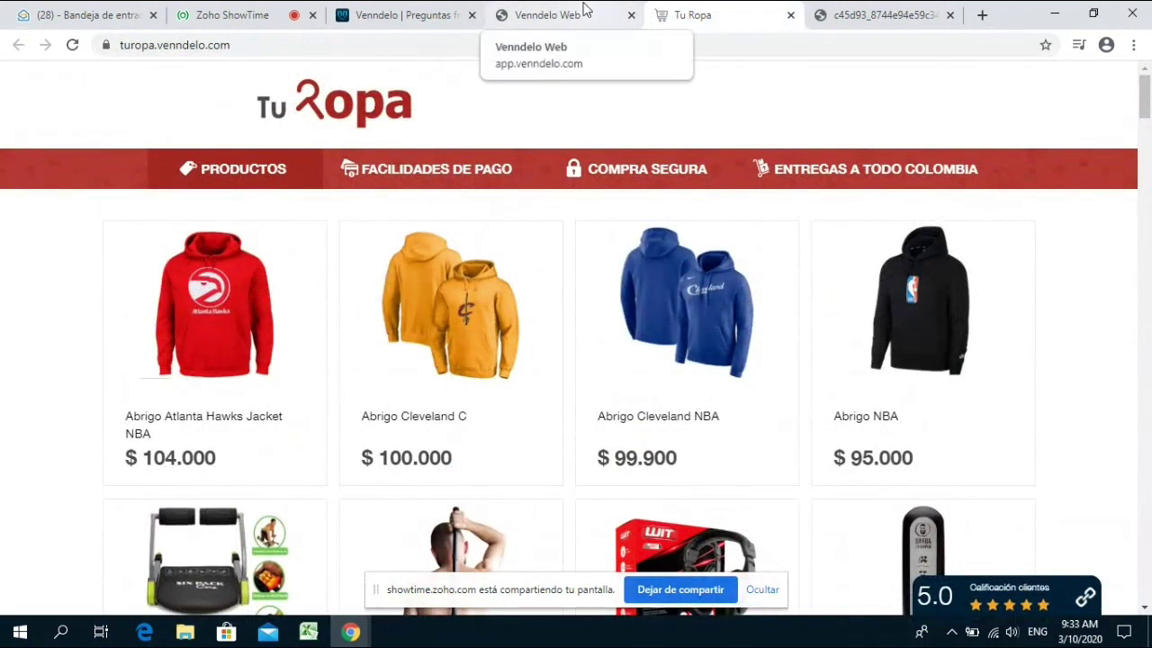
- Return to Mi Cuenta and collapse the Personalización section
left_click(583, 10)
left_click(758, 366)
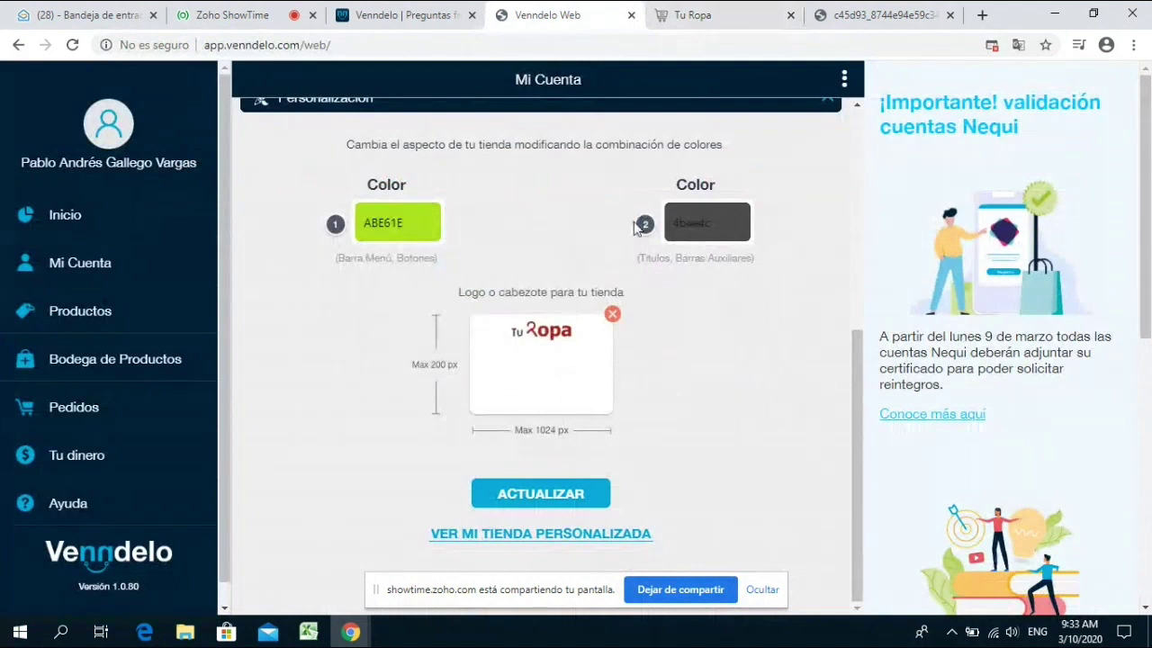
scroll(594, 266, "up", 2)
left_click(594, 266)
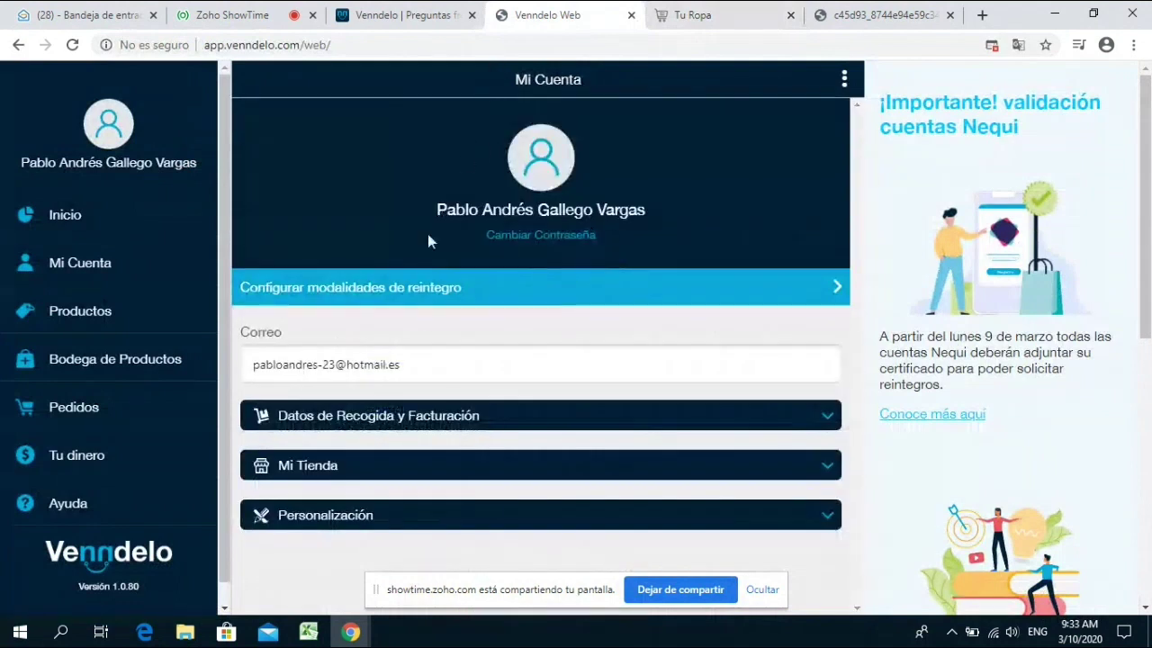
- Show the Productos list, browse it down to Aro Selfie RK-12 and return to the Abrigo NBA card
left_click(111, 312)
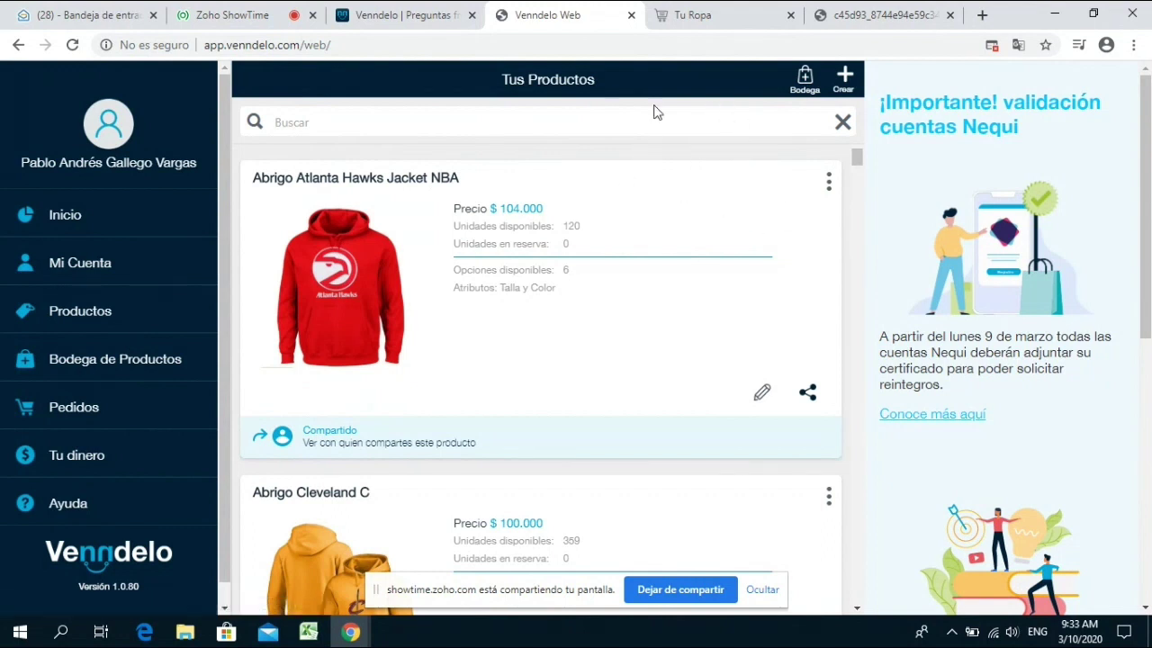
scroll(664, 283, "down", 15)
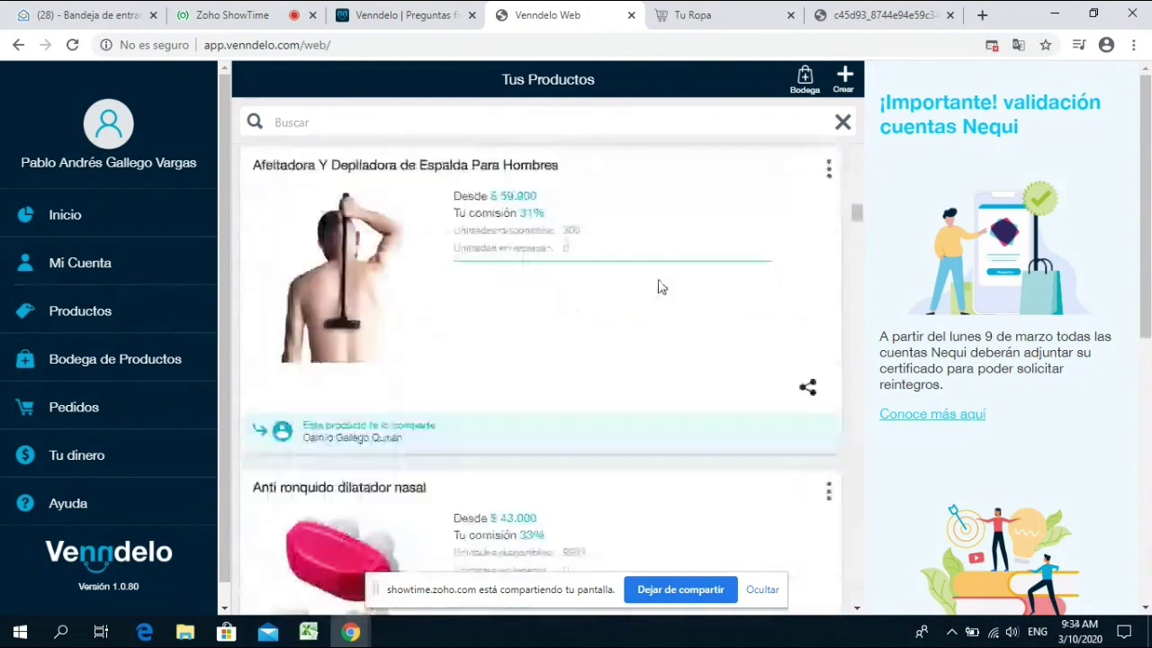
scroll(661, 286, "down", 4)
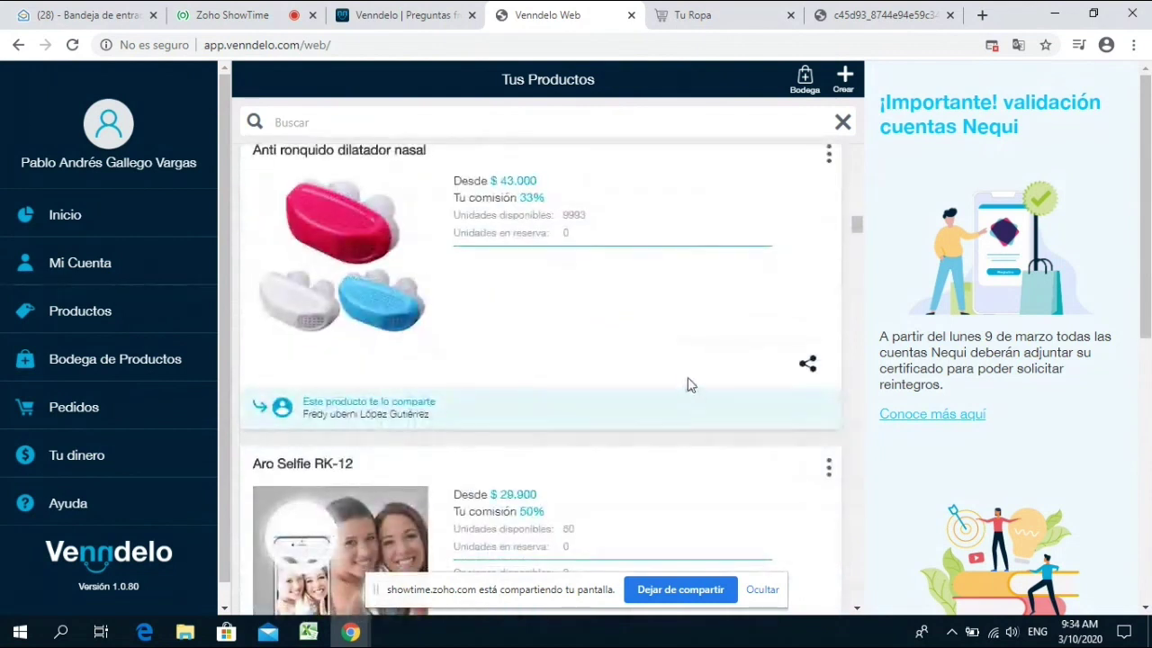
scroll(687, 385, "up", 12)
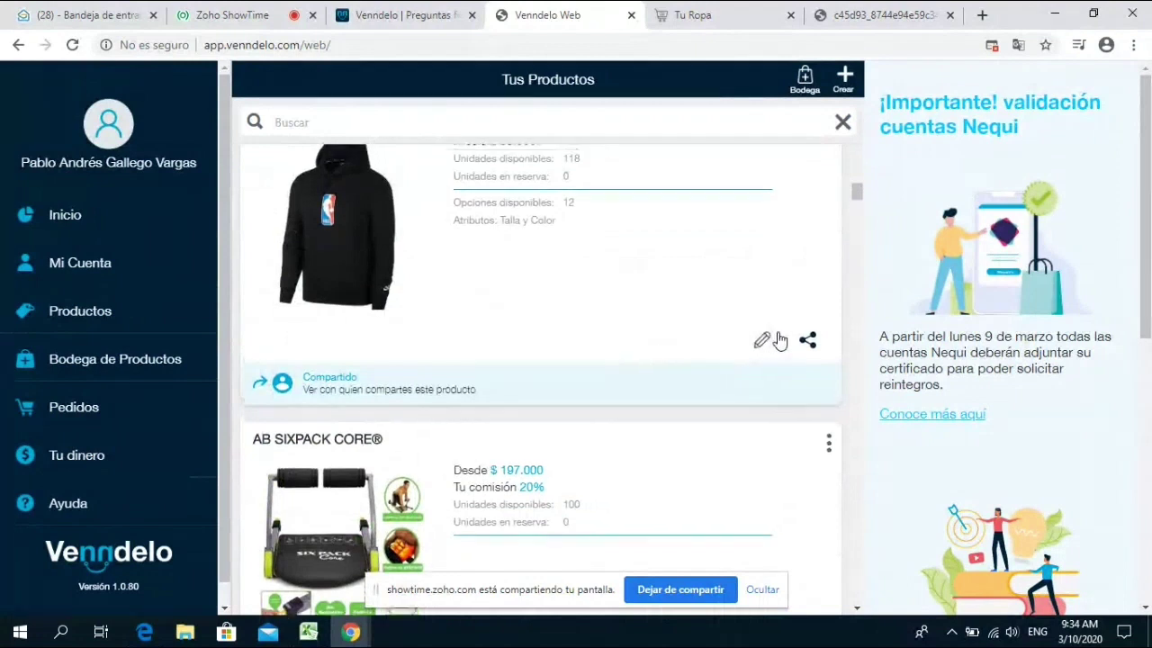
scroll(779, 340, "up", 1)
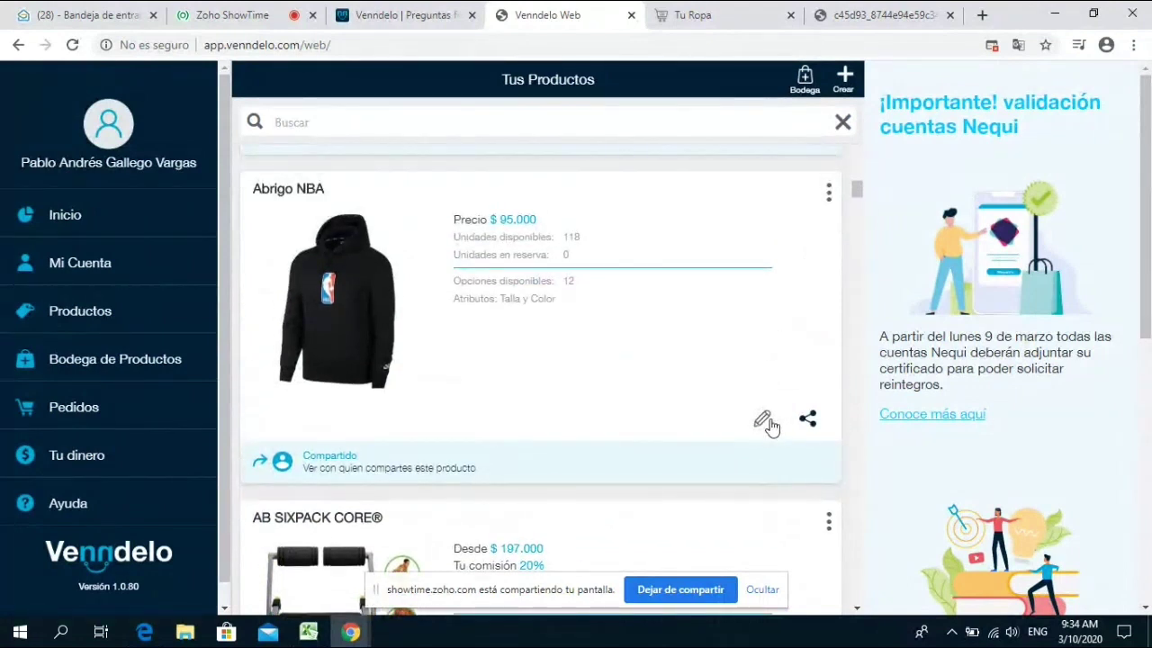
- Compare the editable Abrigo NBA card with the AB SIXPACK CORE and Afeitadora cards shared by other sellers
scroll(767, 423, "down", 4)
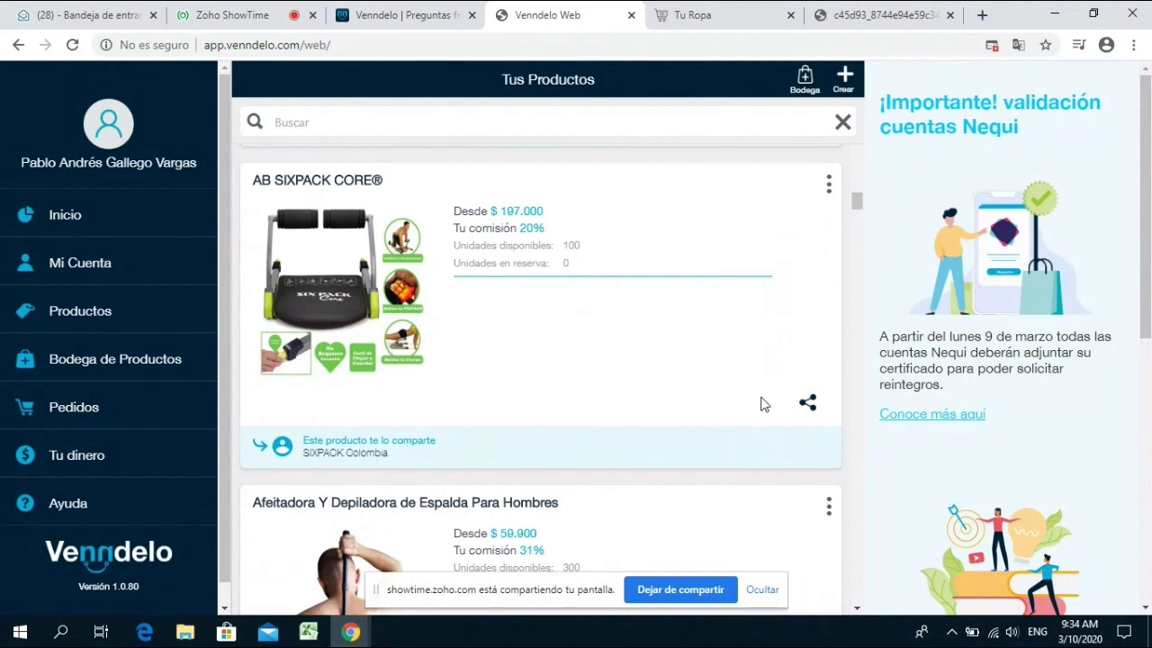
scroll(760, 404, "up", 3)
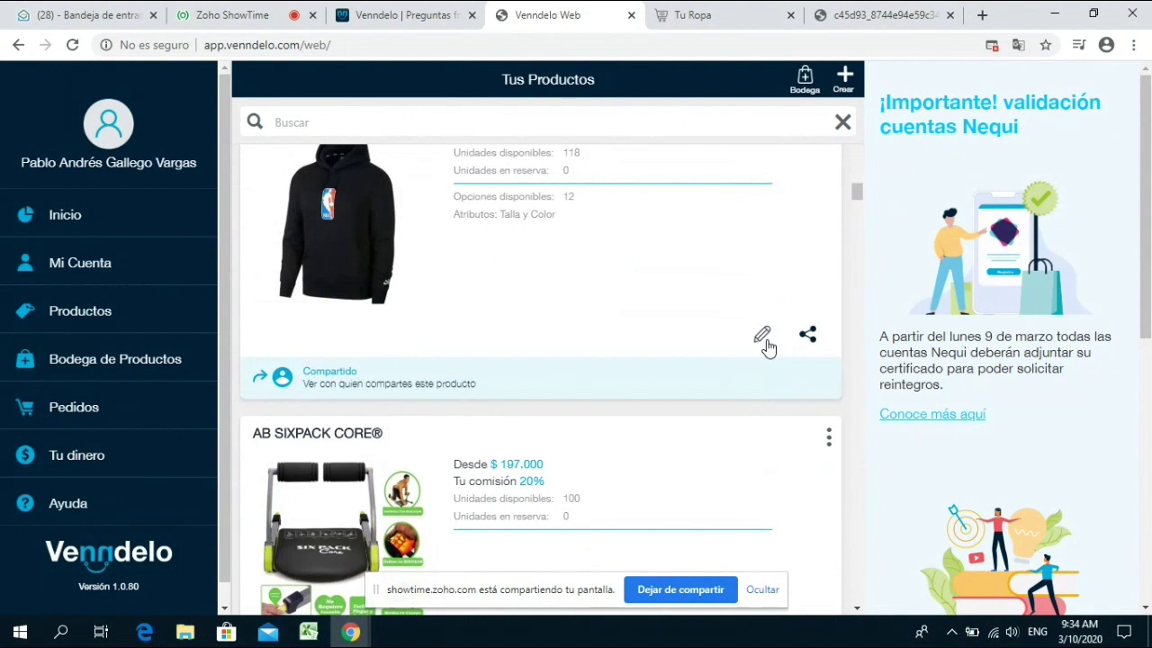
scroll(765, 347, "down", 4)
scroll(764, 391, "up", 1)
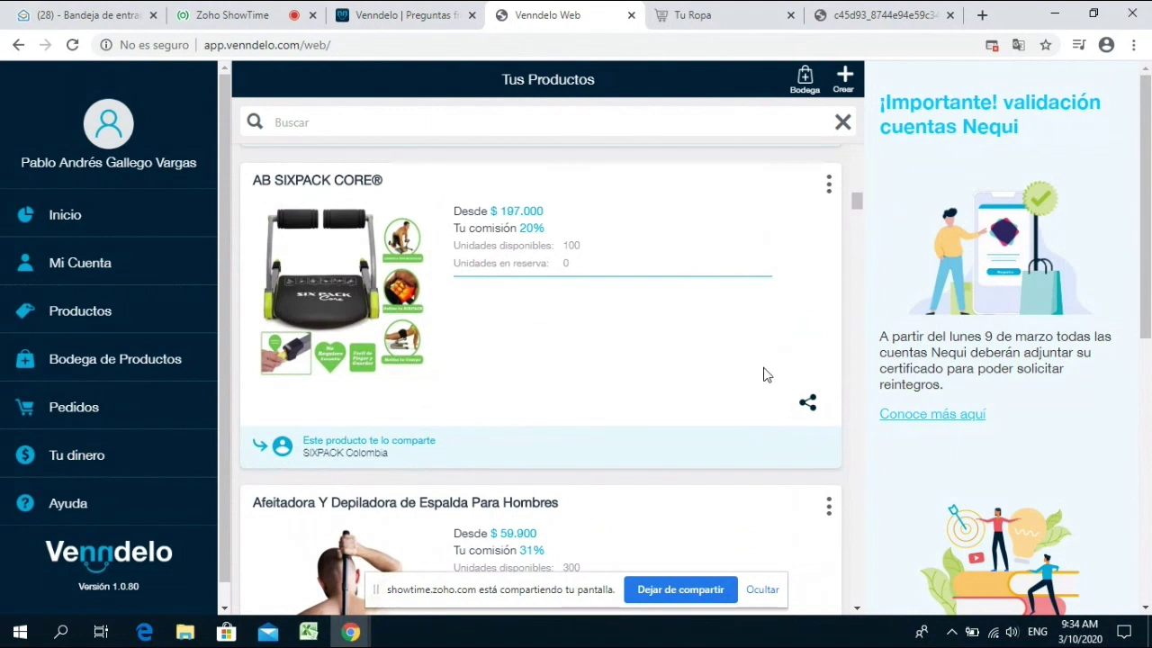
scroll(759, 375, "down", 1)
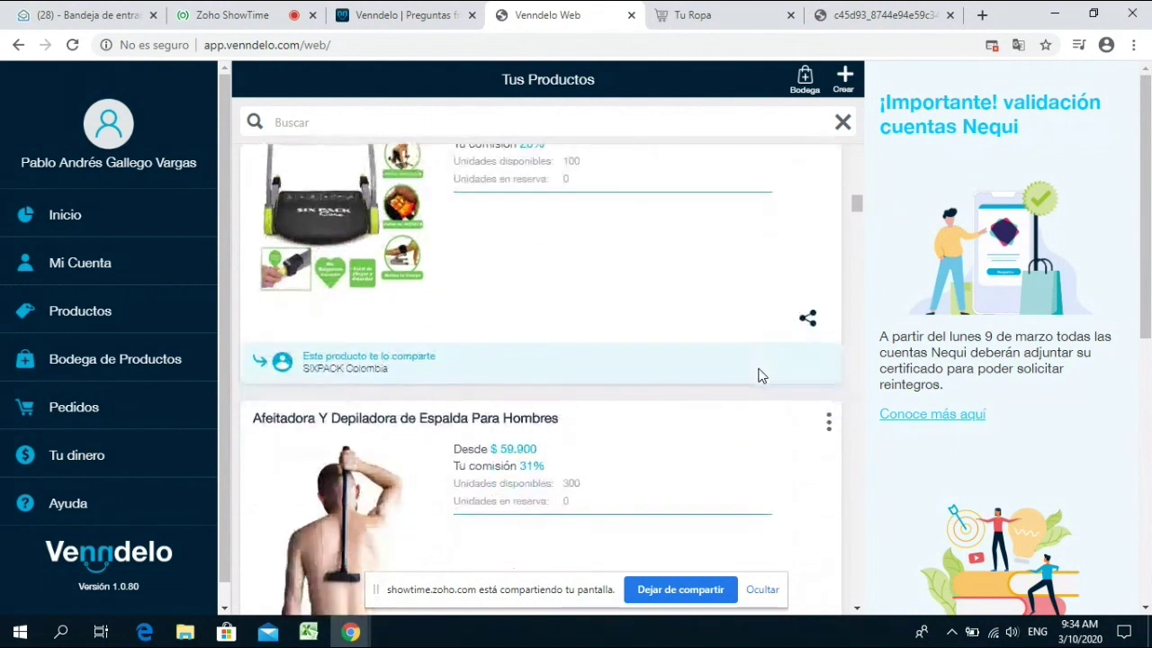
scroll(752, 372, "down", 1)
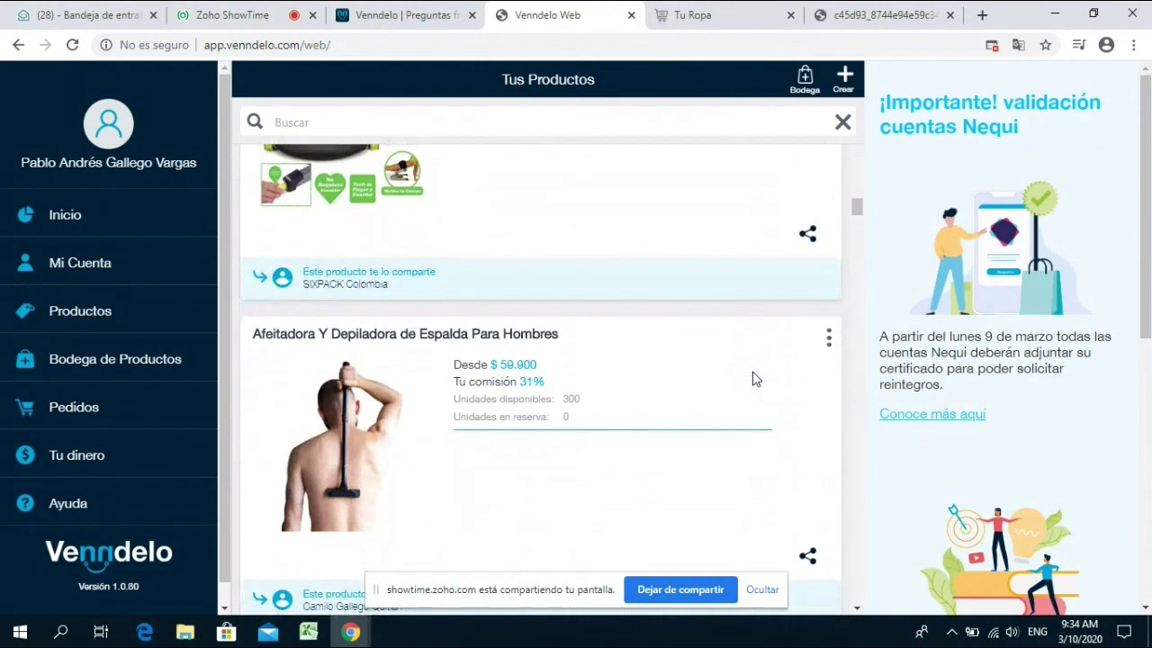
- Check the Tu Ropa storefront against the seller's product list, then examine the list down to Buzo Nike para hombre
left_click(761, 14)
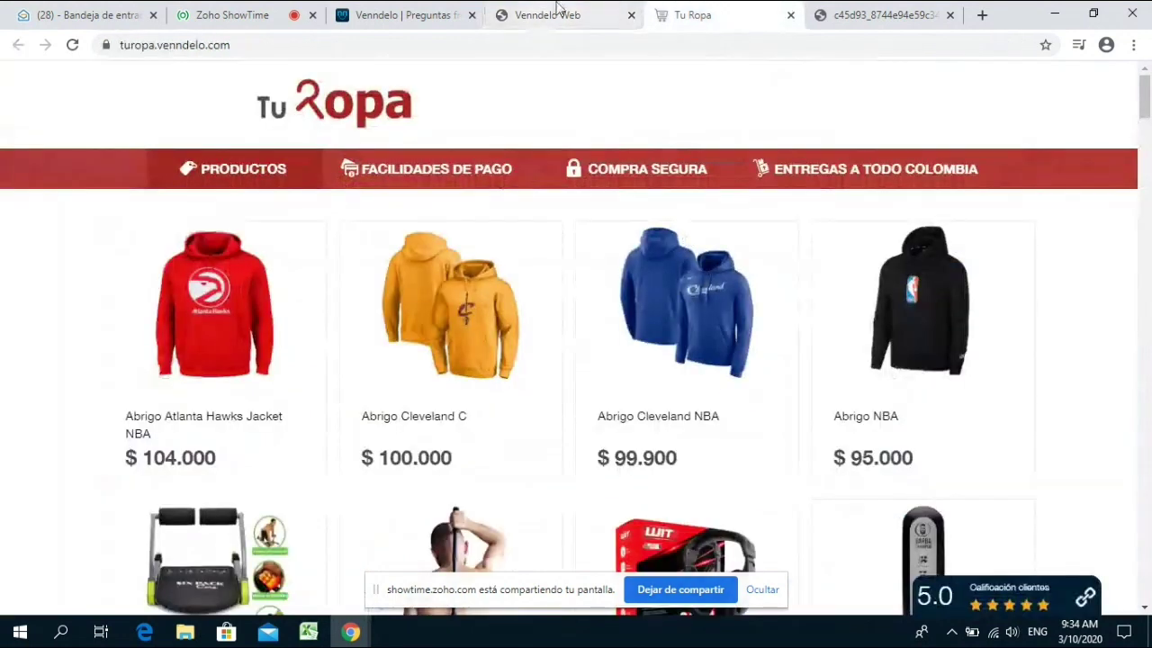
left_click(554, 15)
scroll(702, 385, "down", 1)
scroll(742, 373, "up", 1)
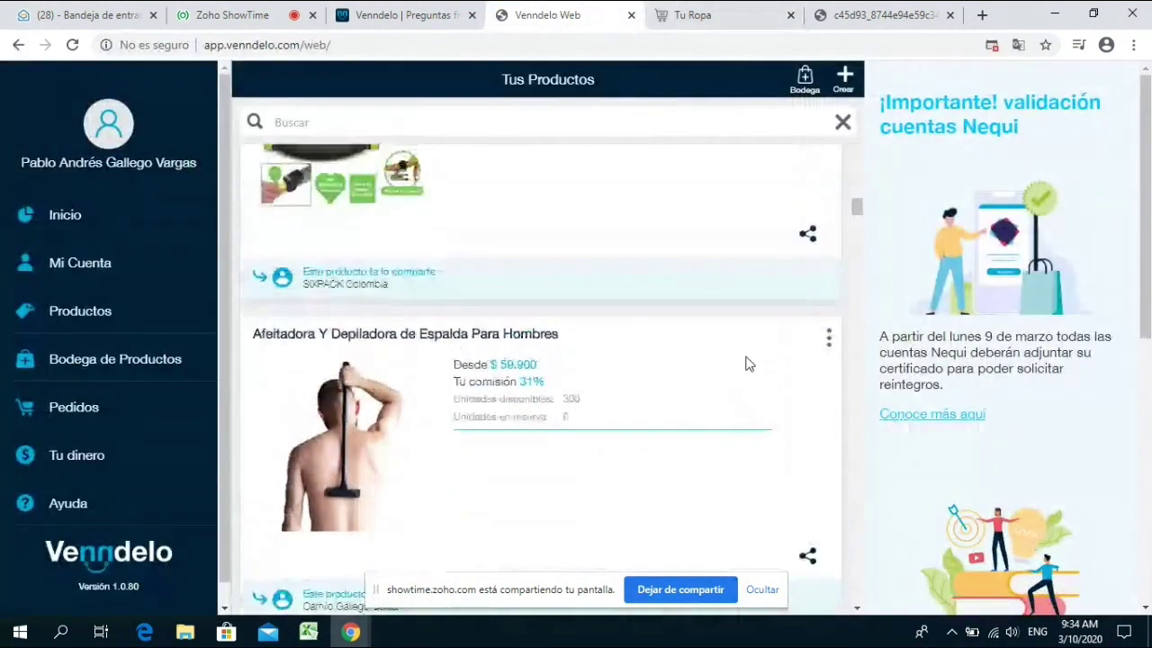
scroll(592, 350, "up", 1)
scroll(594, 324, "up", 4)
scroll(533, 216, "down", 12)
scroll(586, 376, "down", 15)
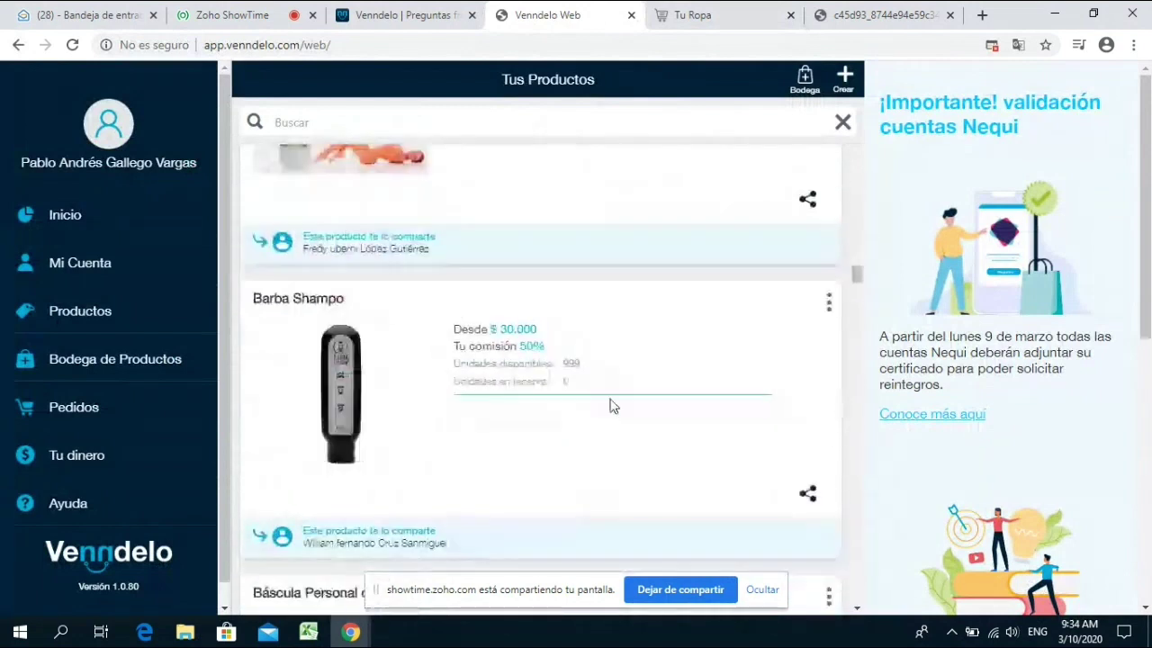
scroll(610, 410, "down", 13)
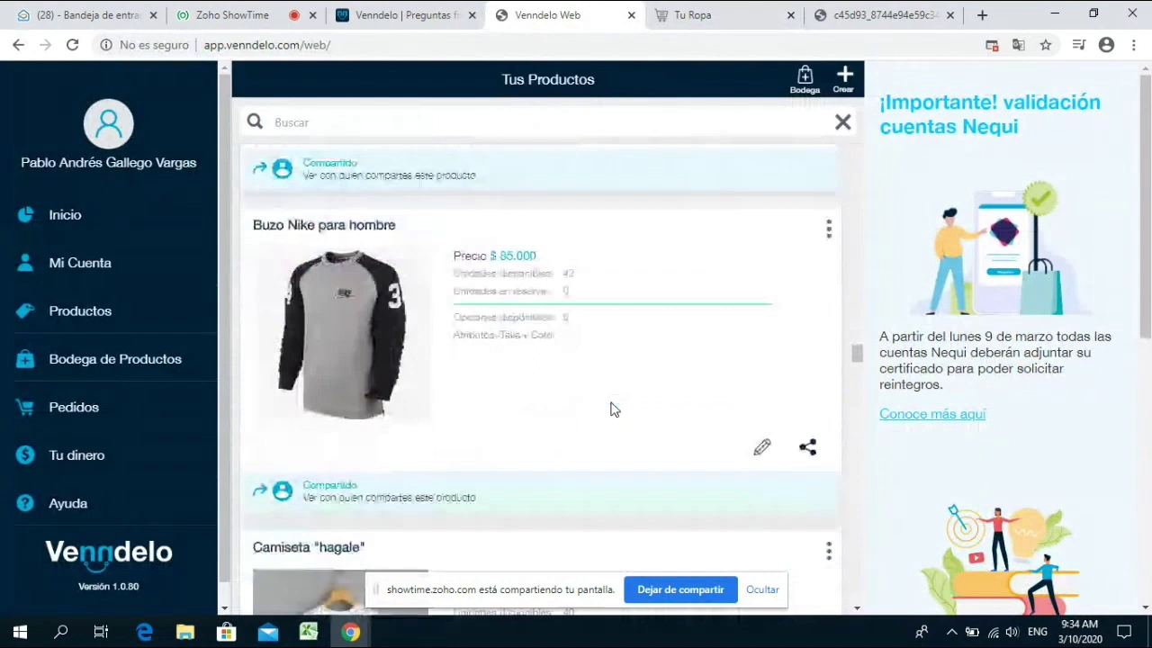
- Show the Bodega de productos catalogue and examine the commissions on its products, including Barba Shampo
left_click(806, 79)
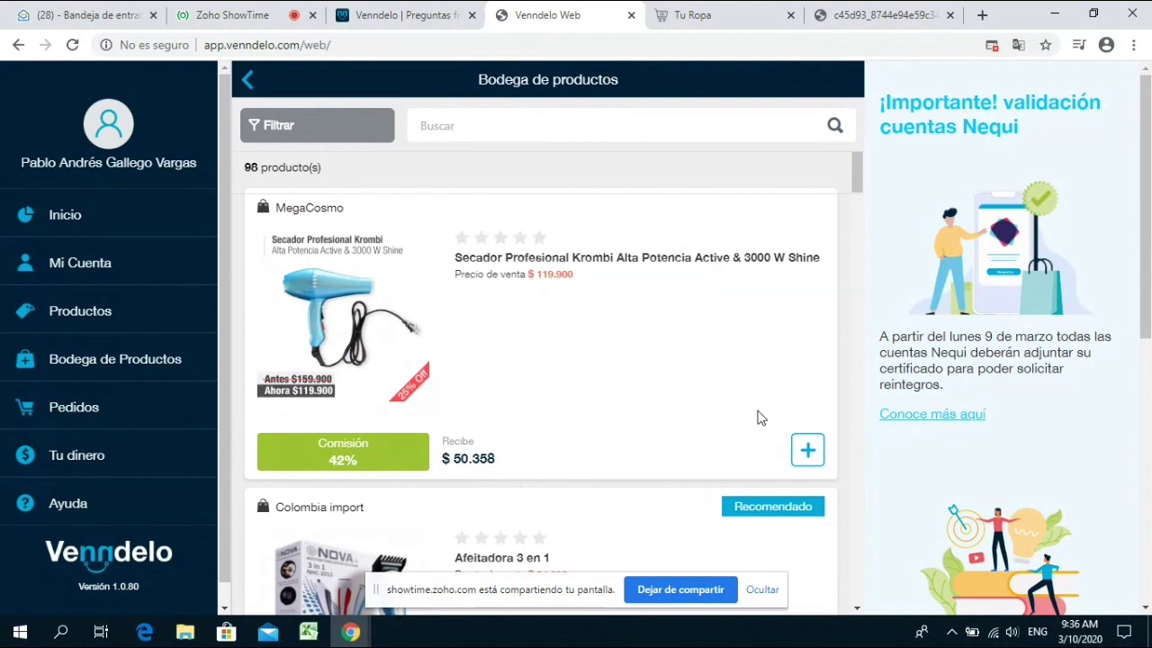
scroll(756, 396, "down", 10)
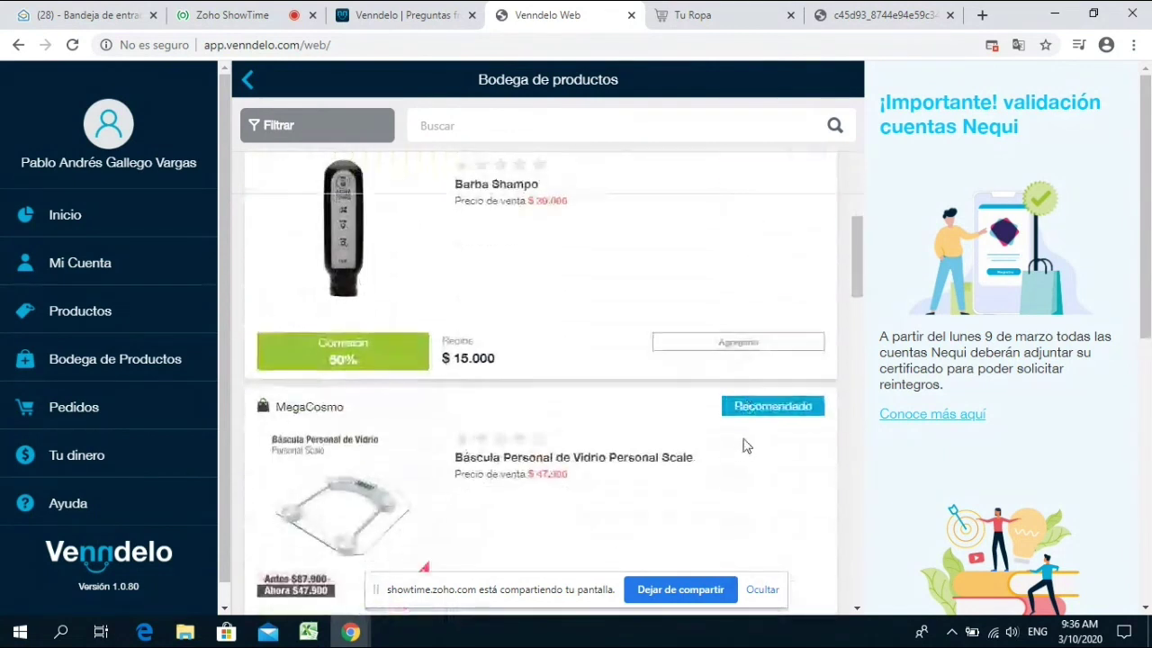
scroll(745, 426, "up", 5)
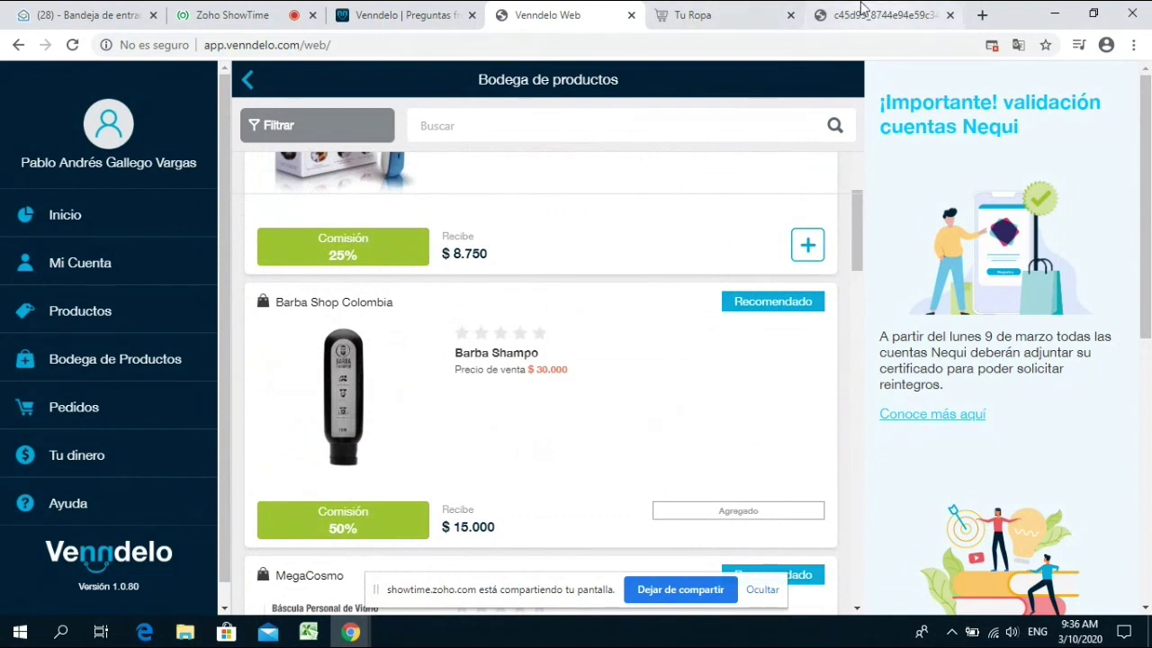
- Look over the Bodega products listed in the Tu Ropa storefront, such as Barba Shampo, and return to Bodega de productos
left_click(725, 11)
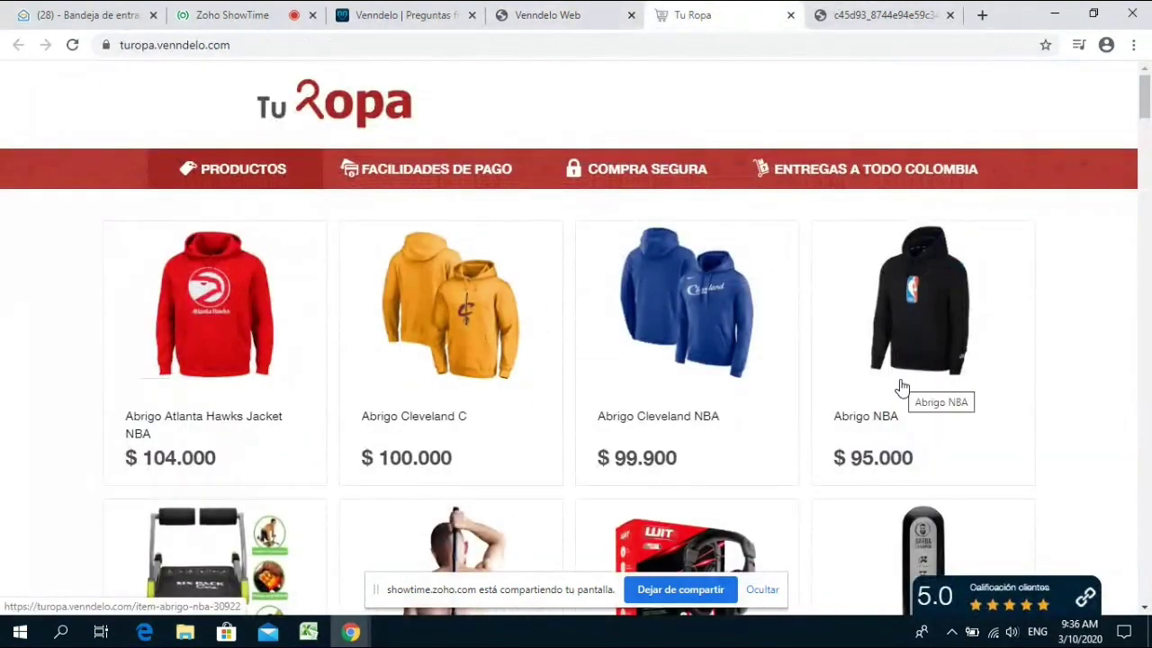
scroll(1088, 315, "down", 2)
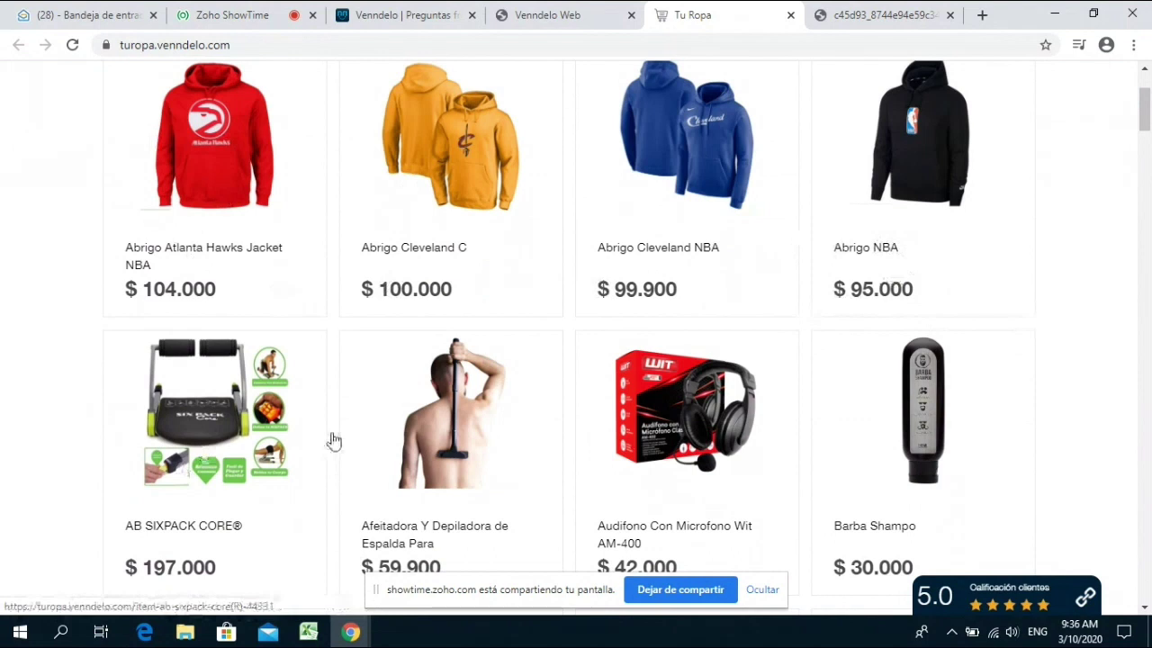
scroll(333, 440, "down", 2)
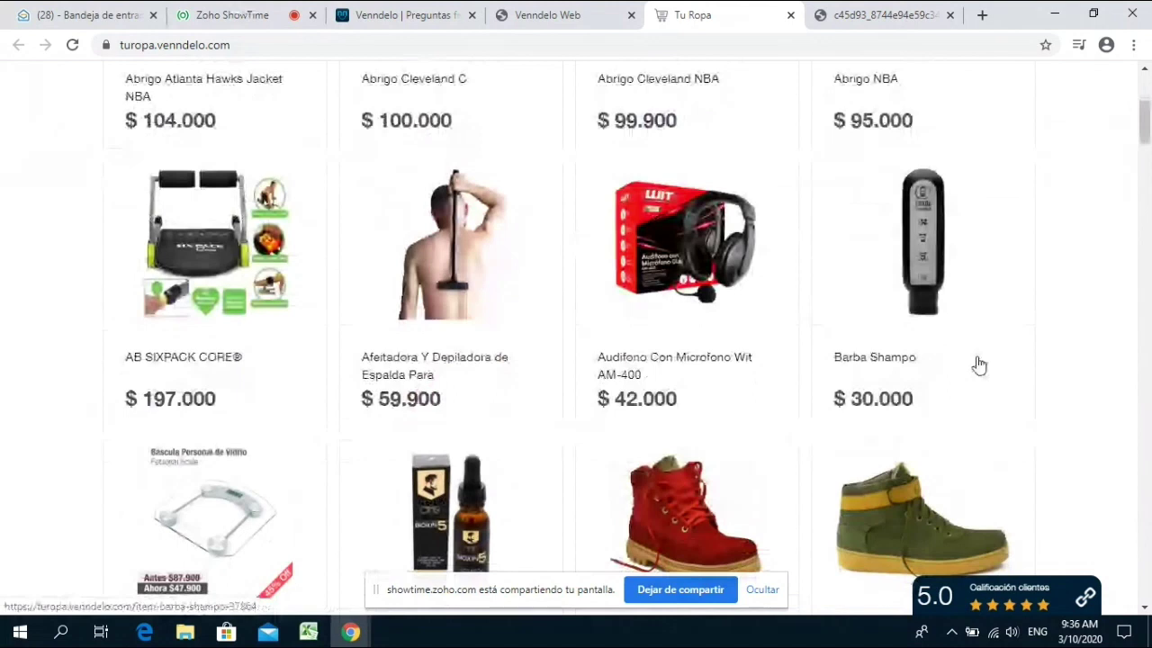
left_click(501, 9)
scroll(525, 285, "up", 4)
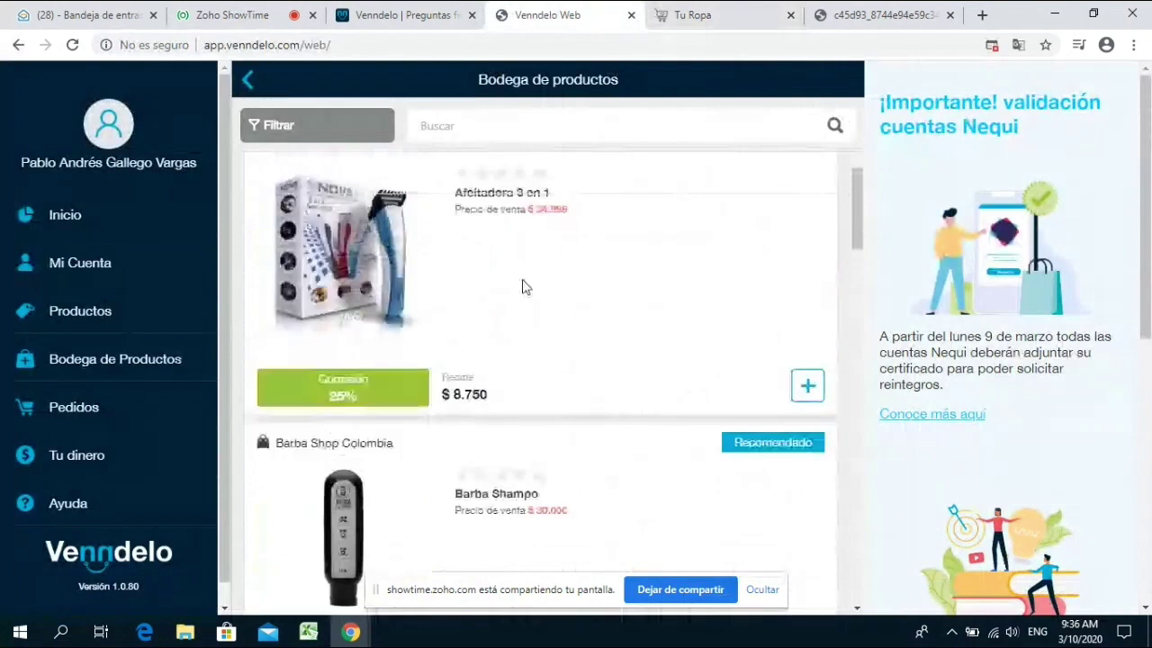
- Add the Secador Profesional Krombi from Bodega de productos to the store and examine the Tu Ropa storefront around SIX PACK FLEX
scroll(628, 313, "up", 2)
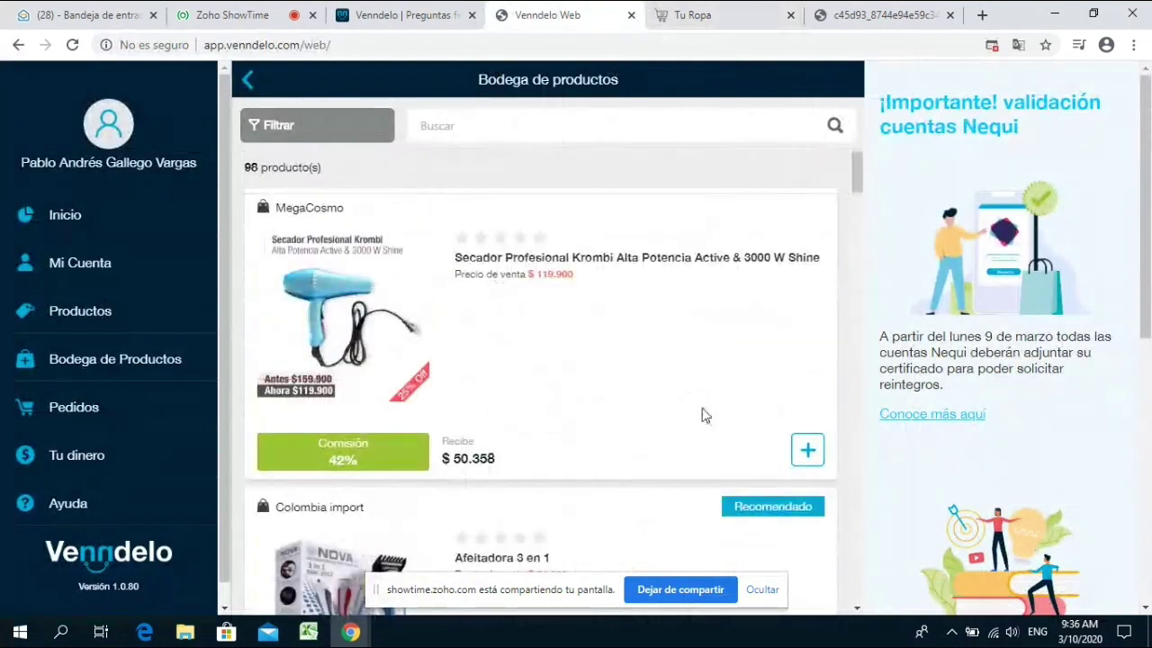
left_click(808, 454)
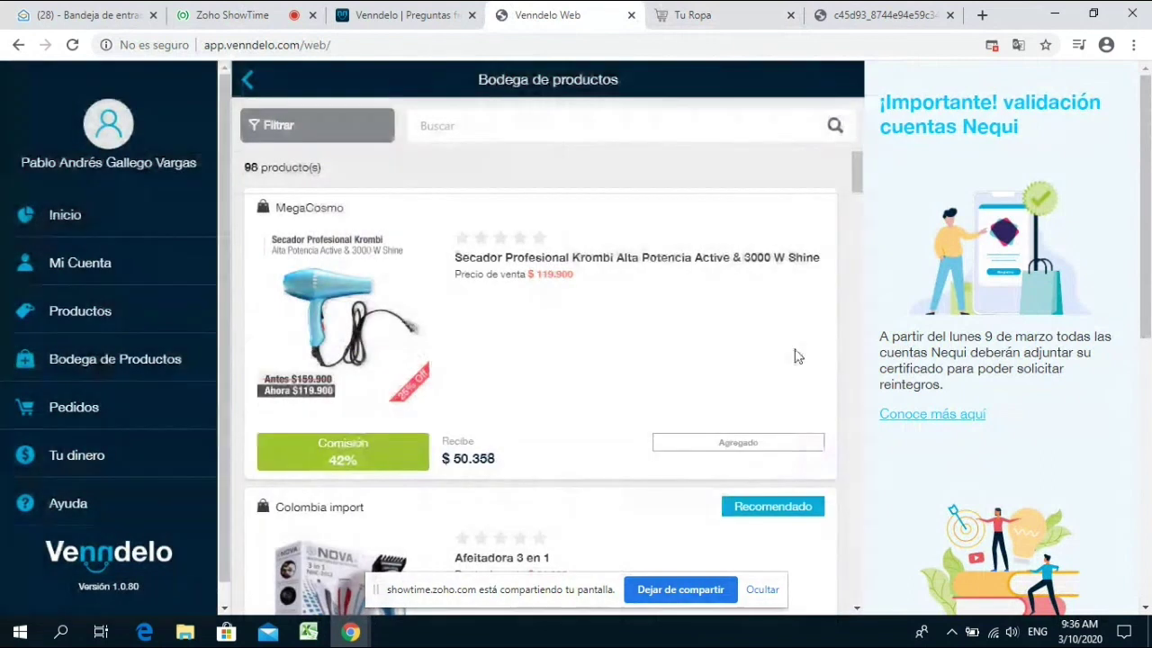
key("ctrl+Tab")
scroll(718, 420, "down", 1)
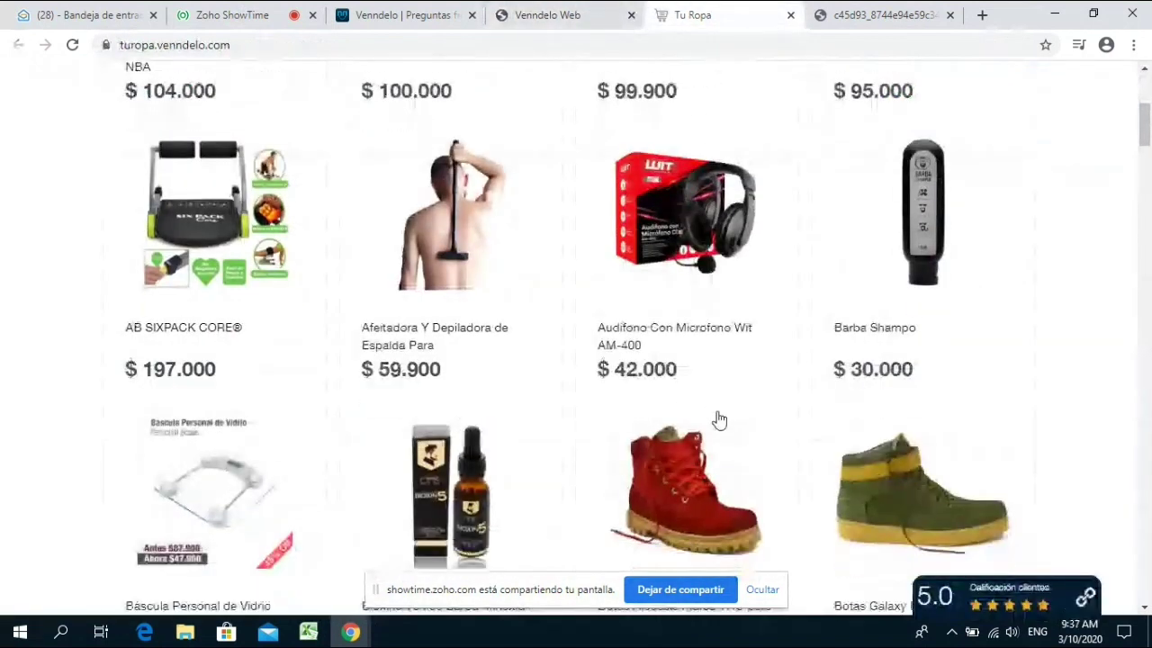
scroll(718, 421, "down", 20)
scroll(695, 411, "down", 12)
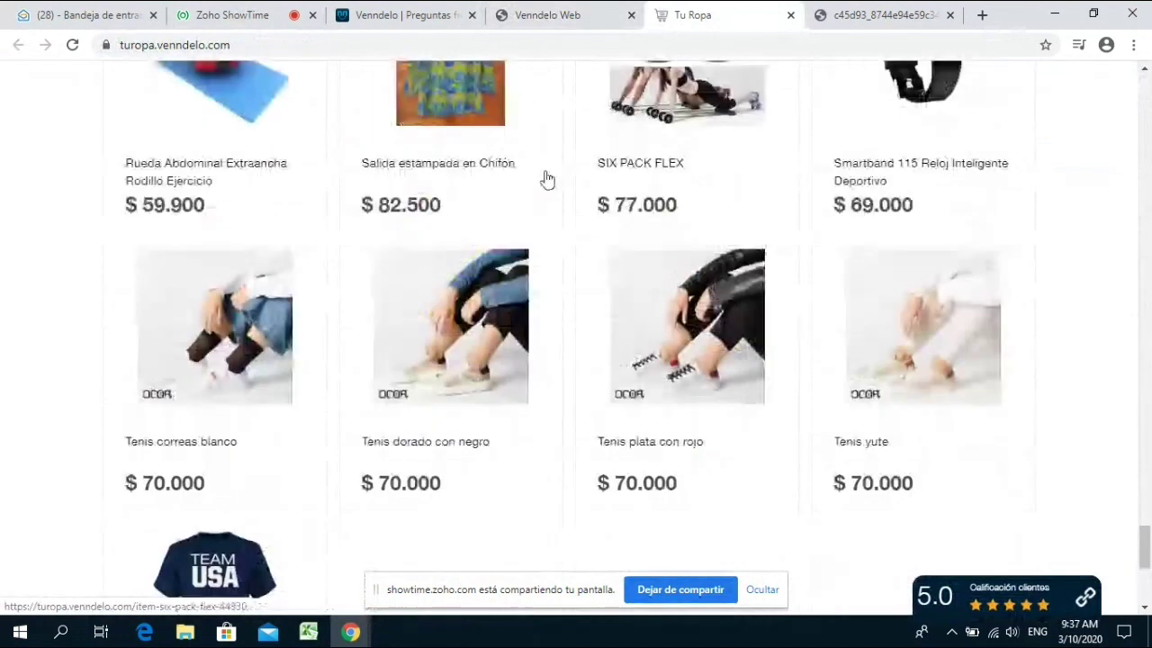
scroll(547, 179, "up", 3)
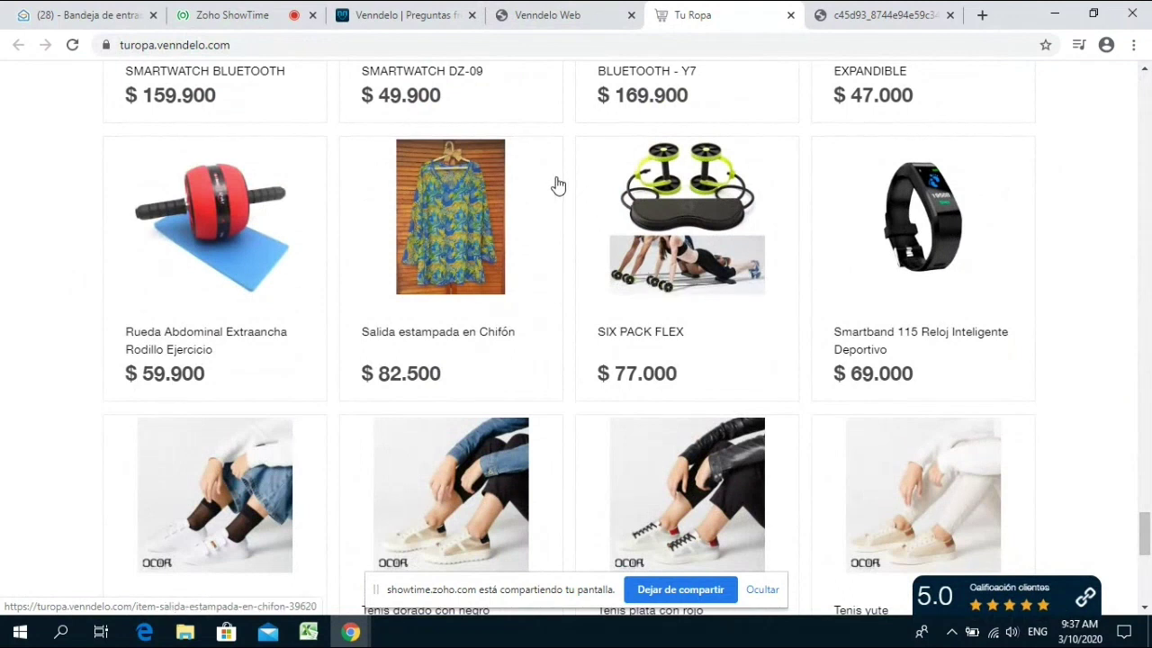
- Check the Secador Profesional Krombi in Bodega de productos, then reload the Tu Ropa storefront to refresh its listings
left_click(547, 14)
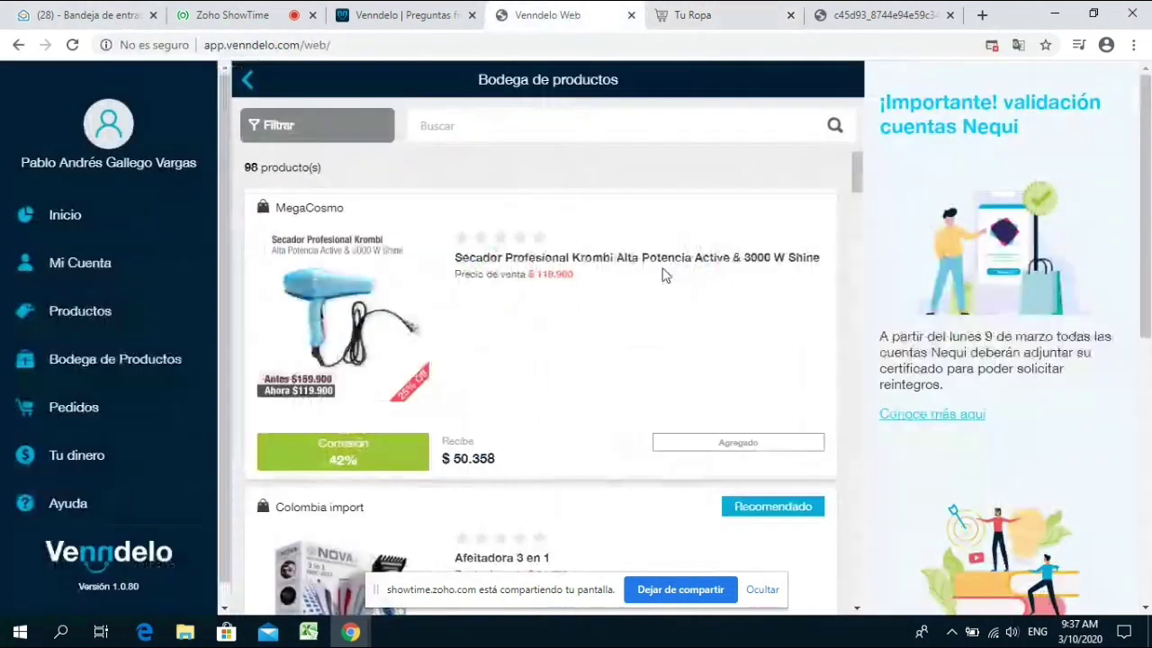
left_click(746, 13)
left_click(74, 45)
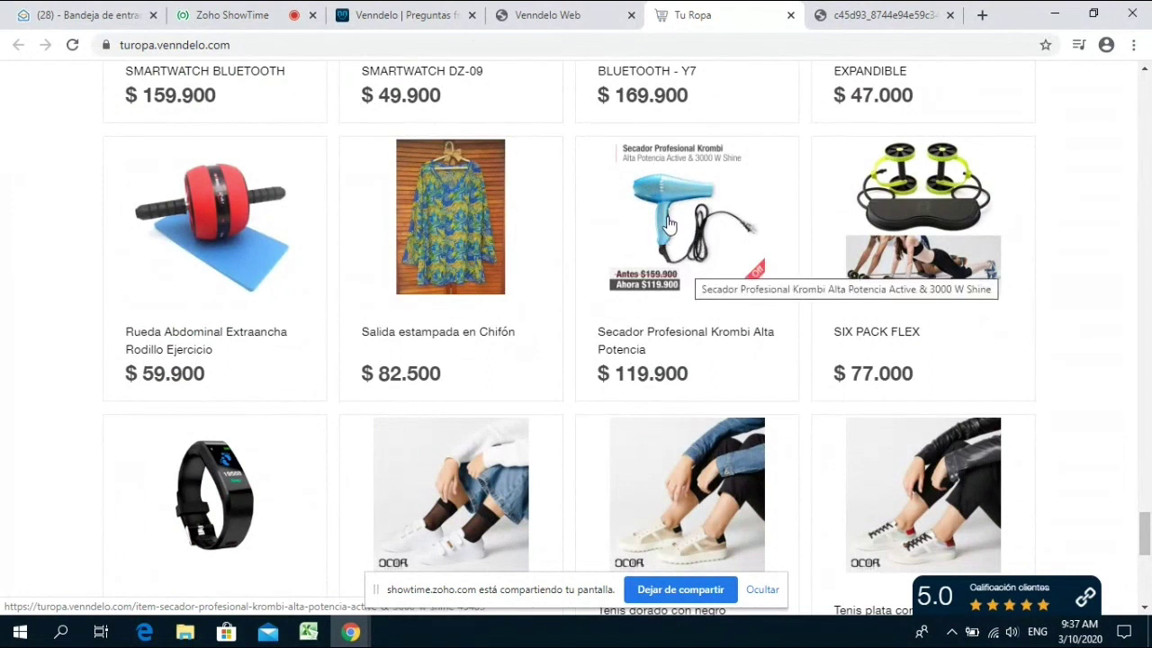
- Find the Secador Profesional Krombi by searching the seller's own products for "secador", and stop sharing it
left_click(588, 11)
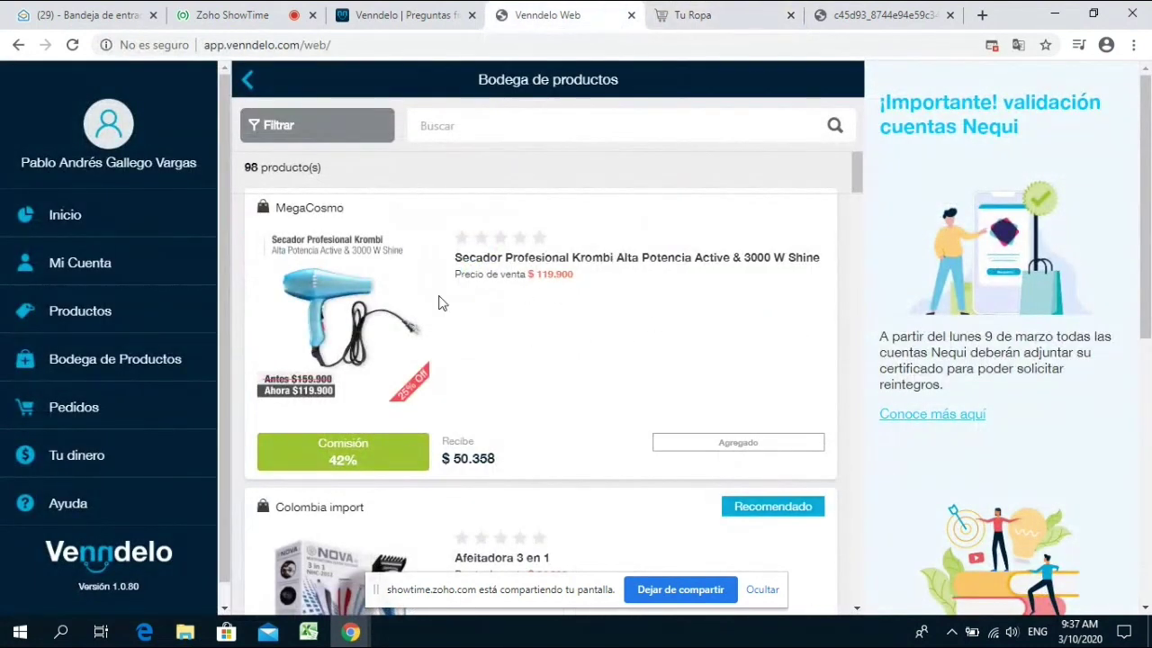
left_click(115, 312)
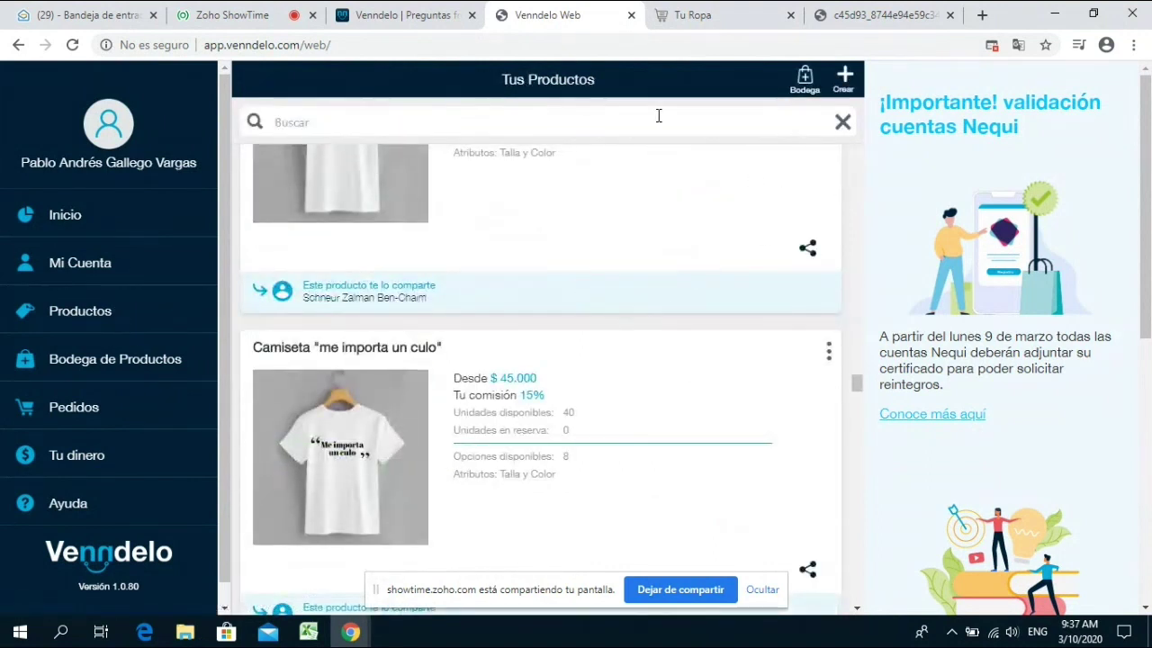
type("secador")
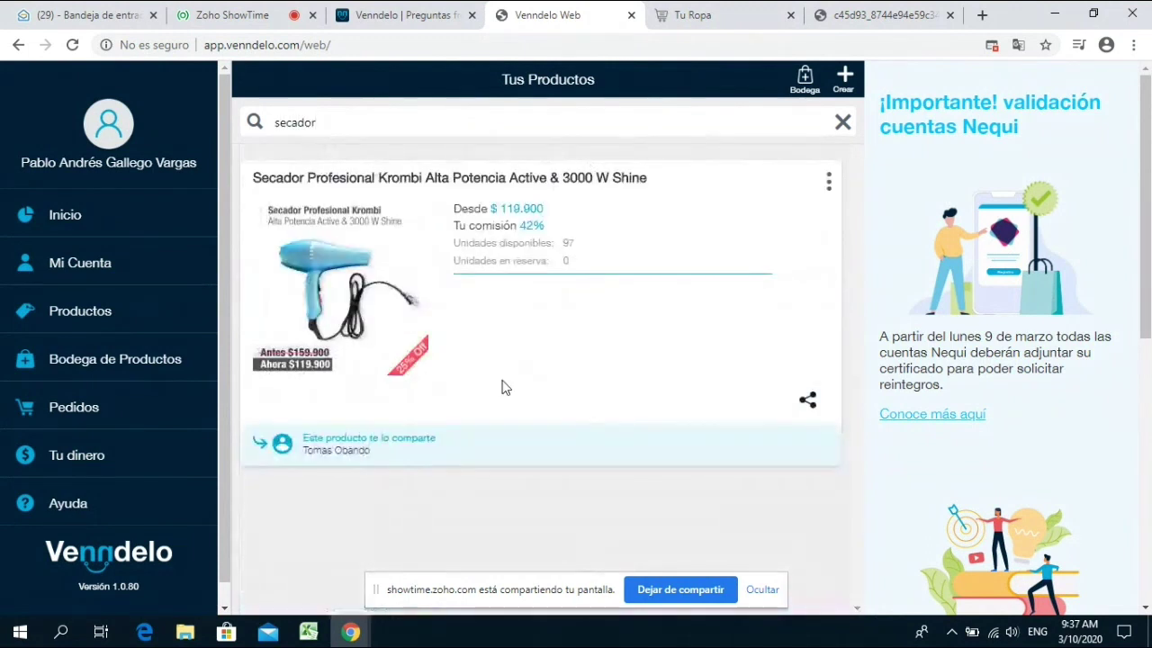
left_click(828, 181)
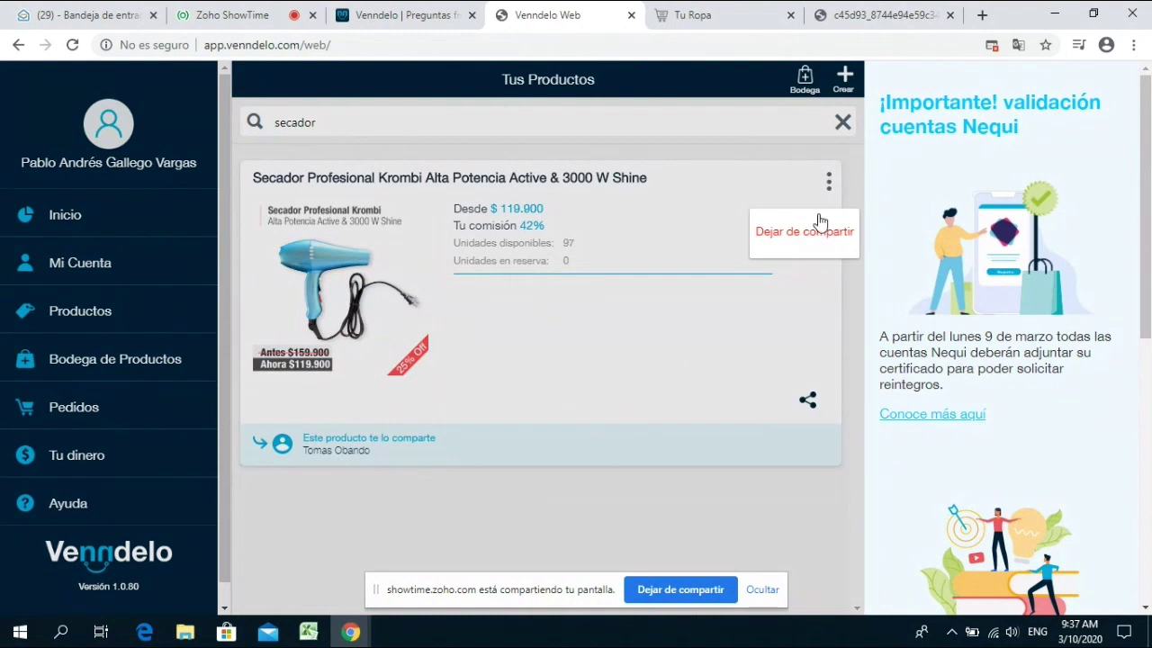
left_click(814, 234)
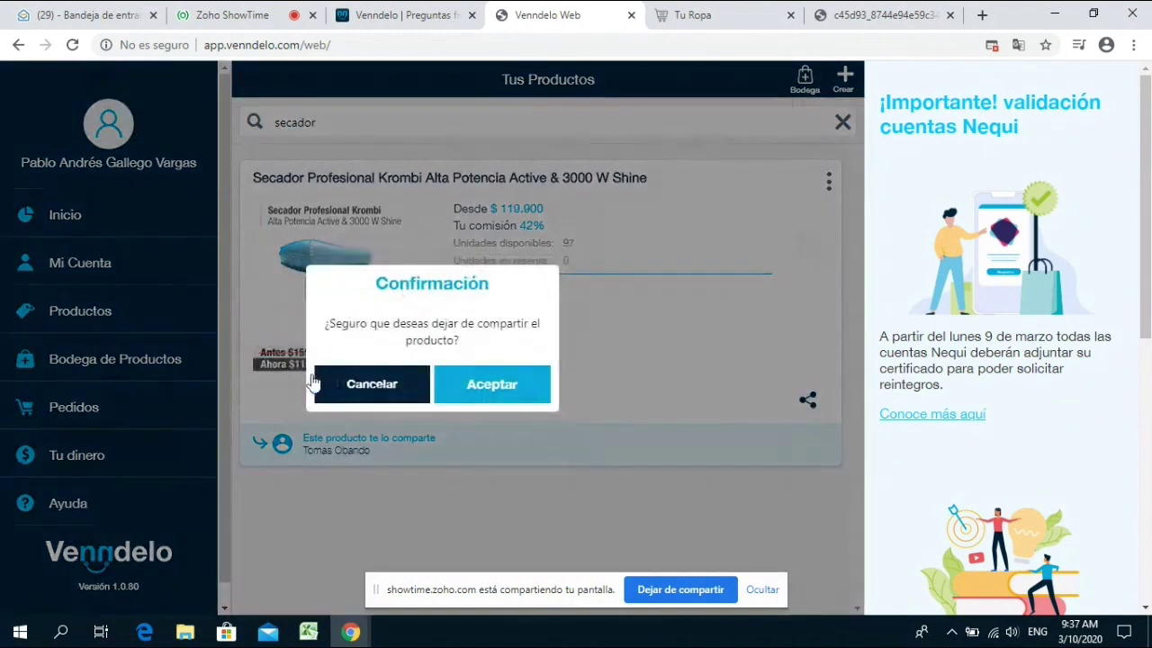
left_click(455, 378)
- Reload the Tu Ropa storefront to check its listings without the Secador, then show the Bodega de productos catalogue
left_click(680, 15)
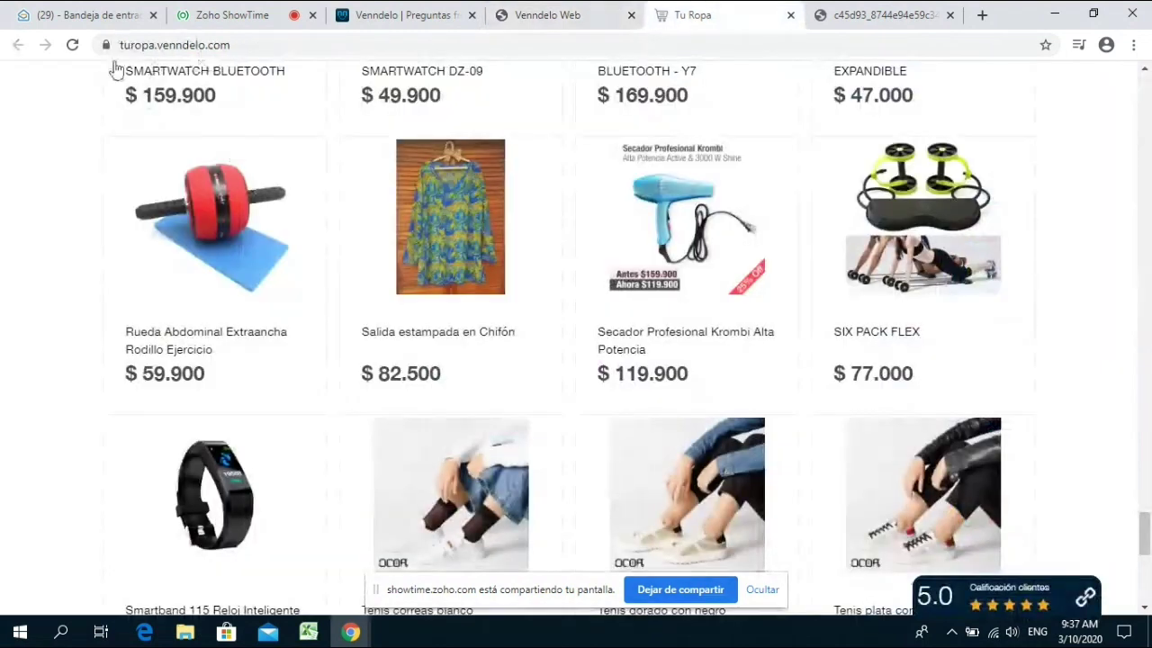
left_click(73, 45)
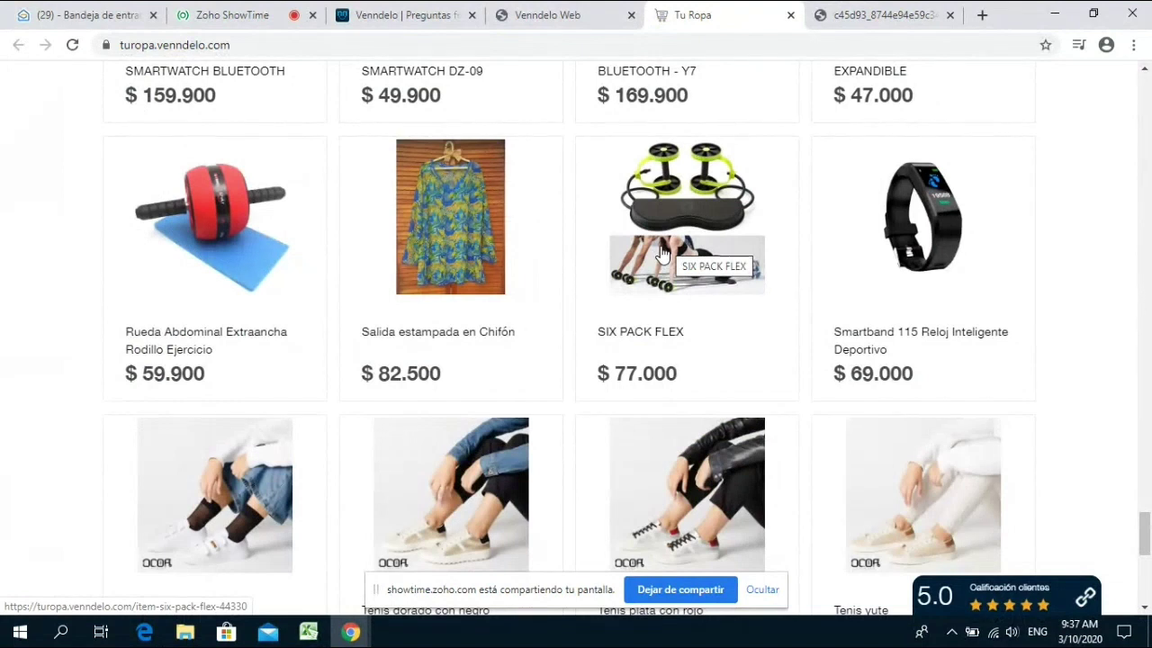
left_click(567, 15)
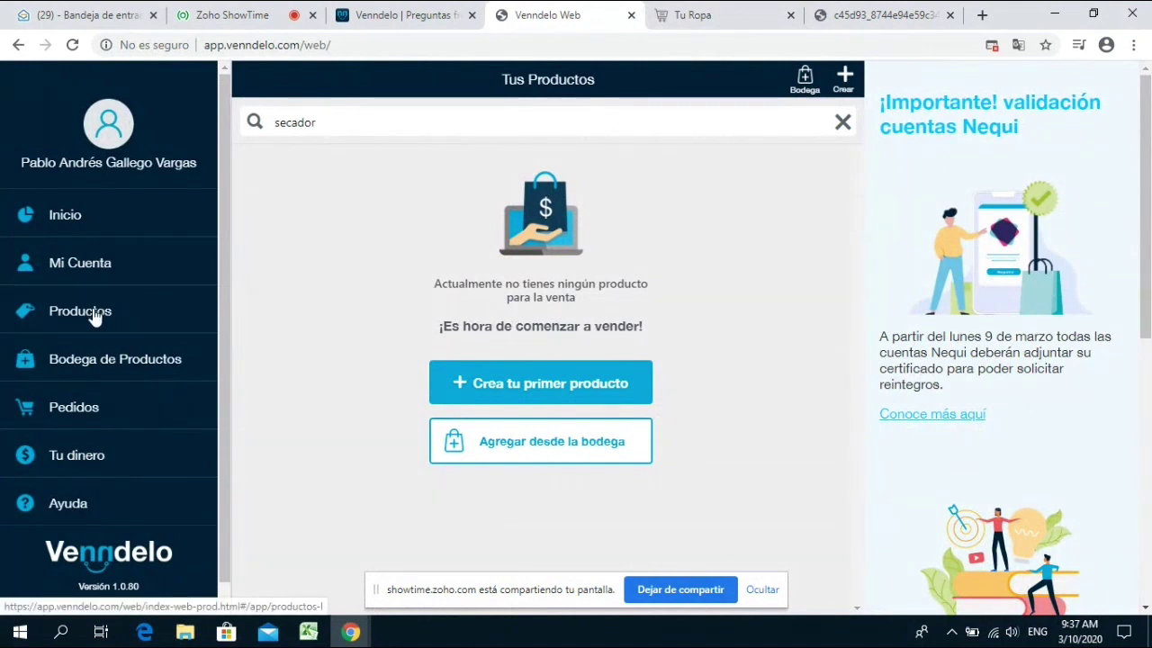
left_click(110, 360)
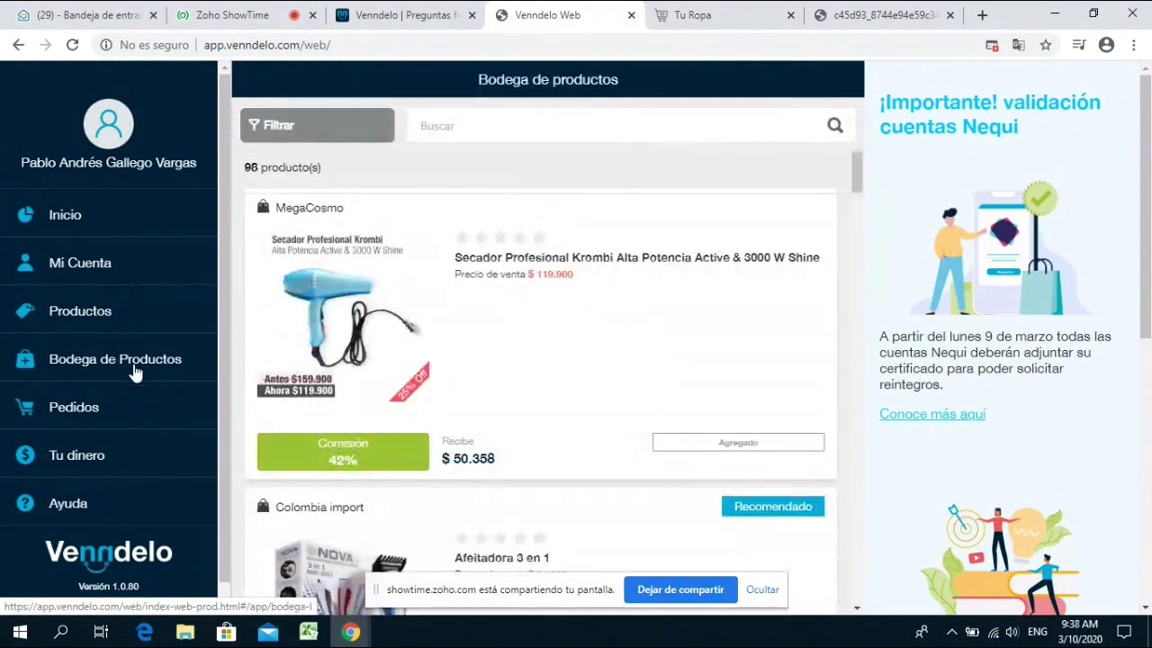
- Return to the seller's own products and clear the "secador" search to show the full list
left_click(124, 315)
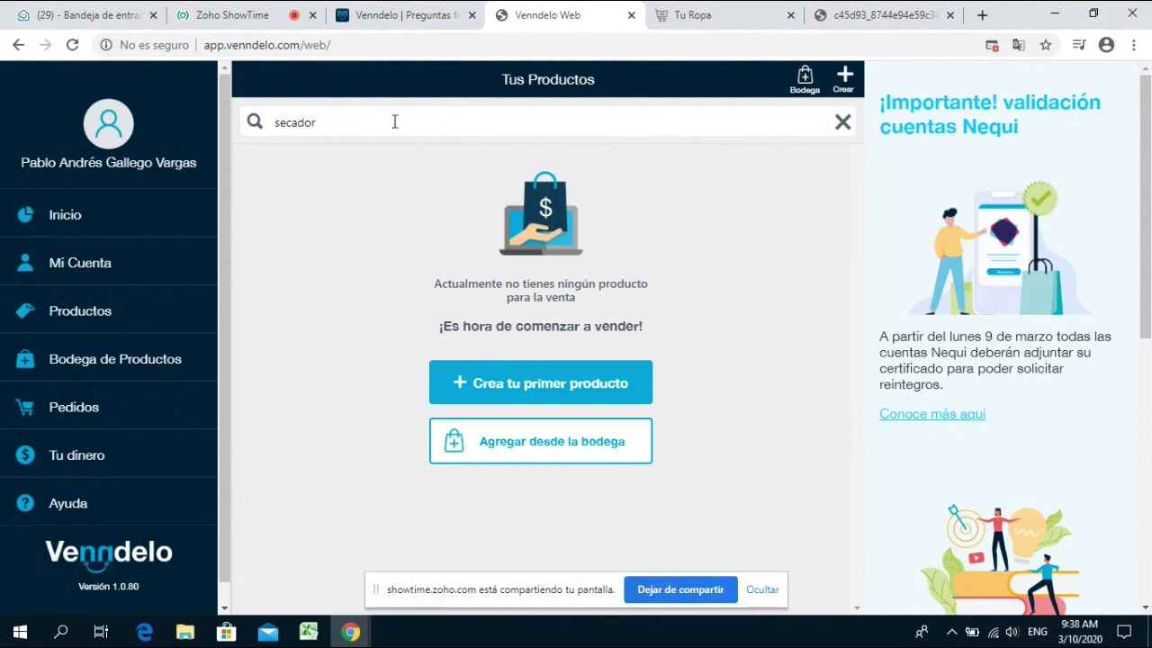
key("BackSpace")
key("BackSpace")
key("BackSpace")
key("BackSpace")
key("BackSpace")
key("BackSpace")
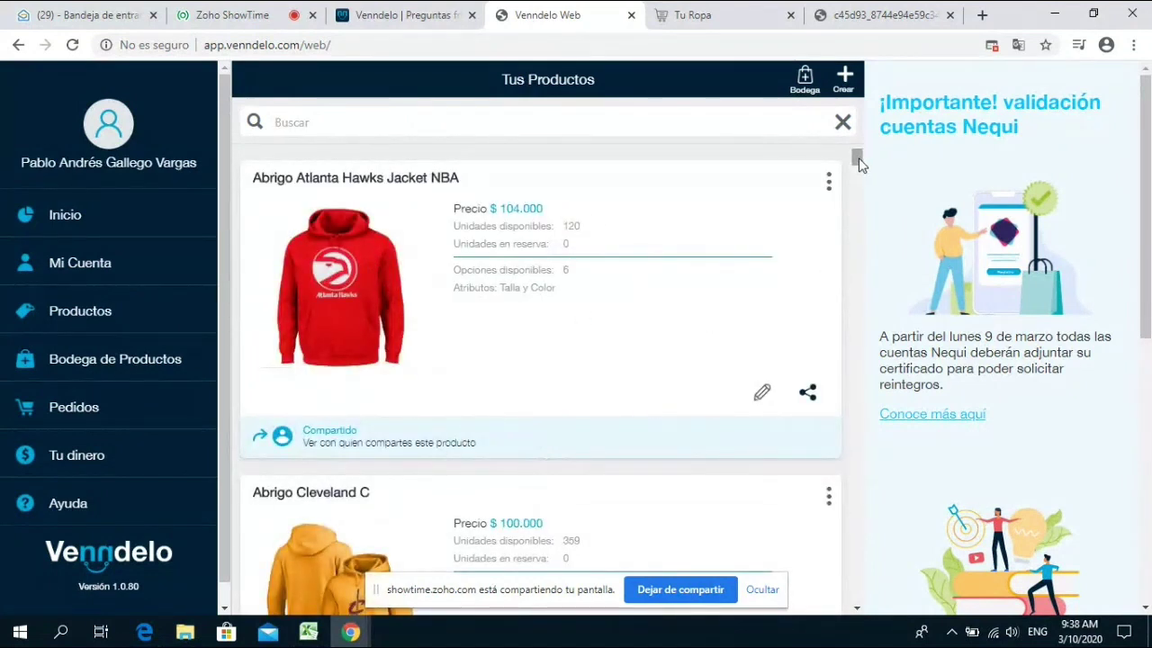
- Look through the seller's product list past Converse Clásicos, then examine the Afeitadora Y Depiladora de Espalda Para Hombres card
left_click_drag(857, 162, 861, 612)
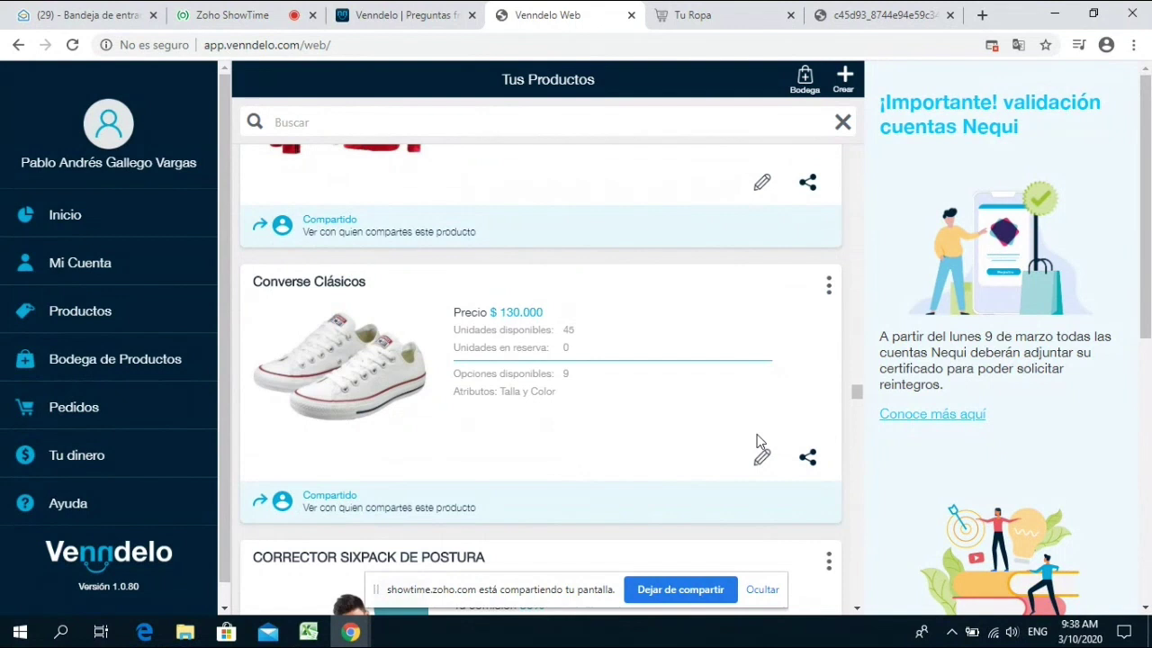
scroll(861, 387, "down", 8)
left_click_drag(861, 387, 856, 152)
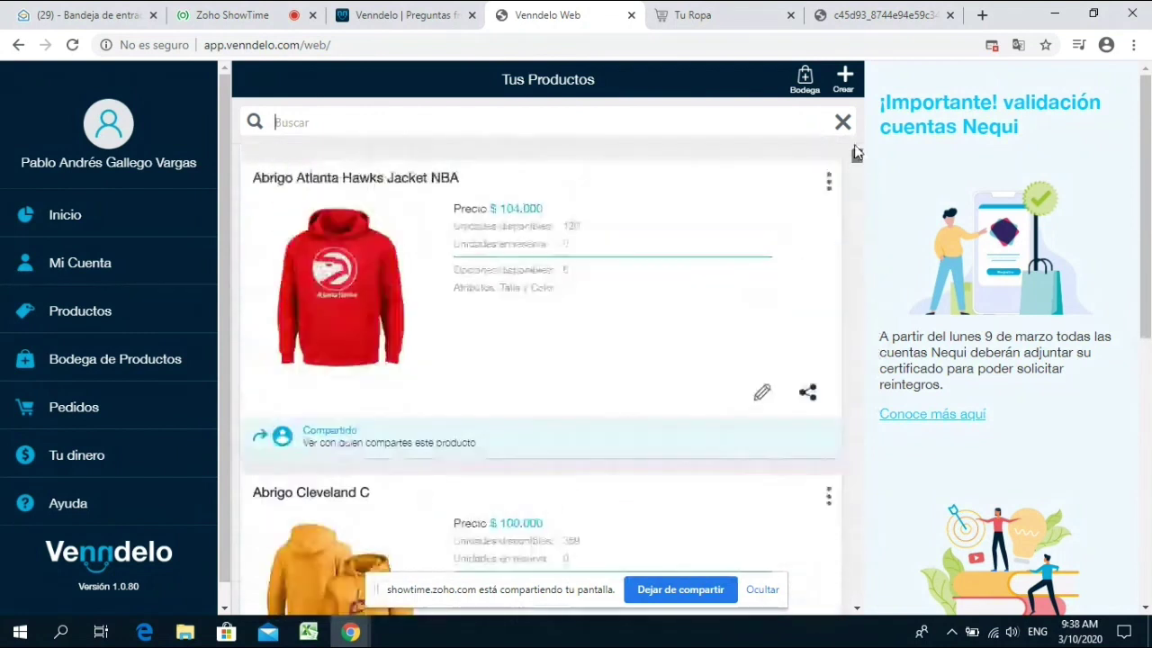
left_click(474, 112)
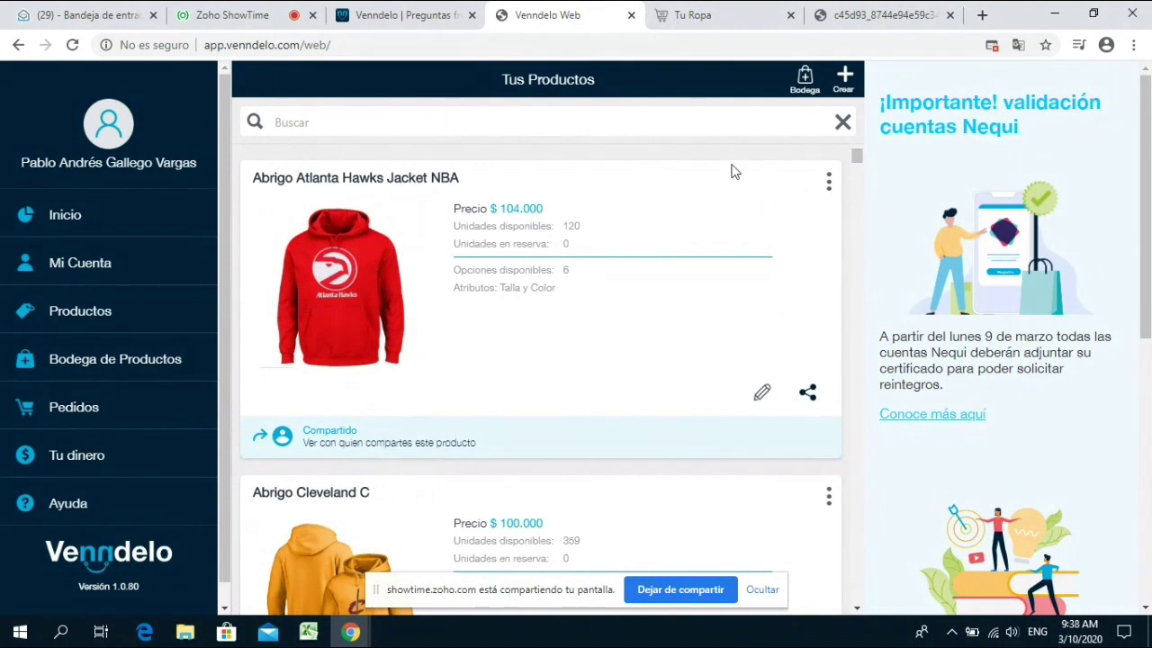
scroll(797, 352, "down", 3)
scroll(738, 386, "up", 3)
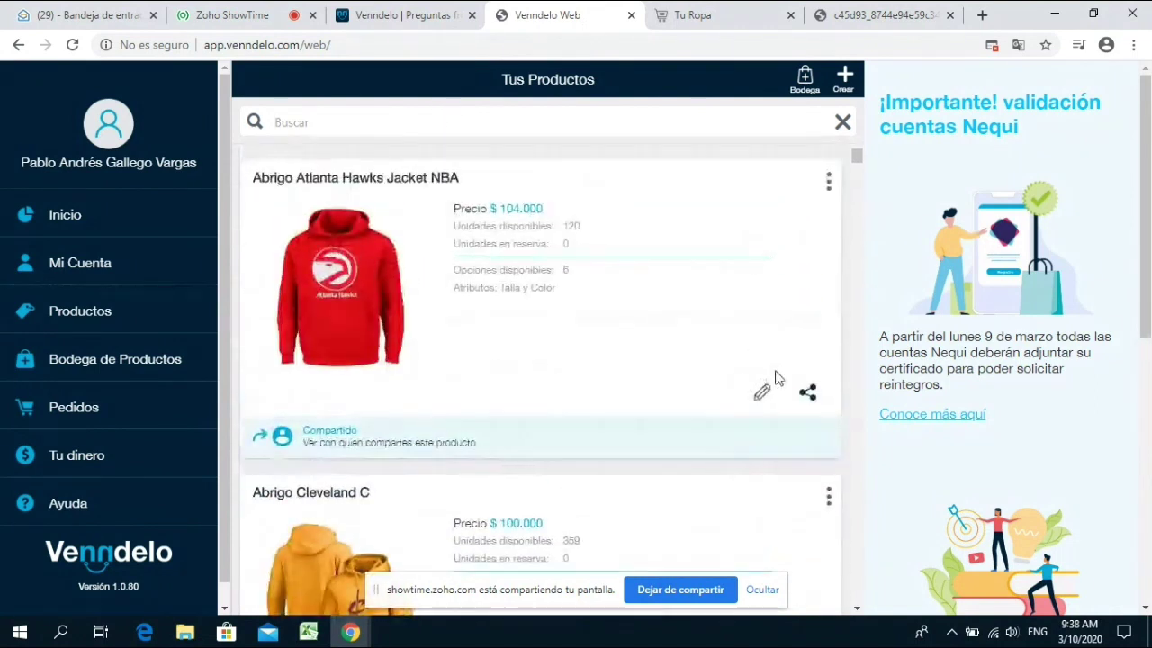
scroll(801, 410, "down", 10)
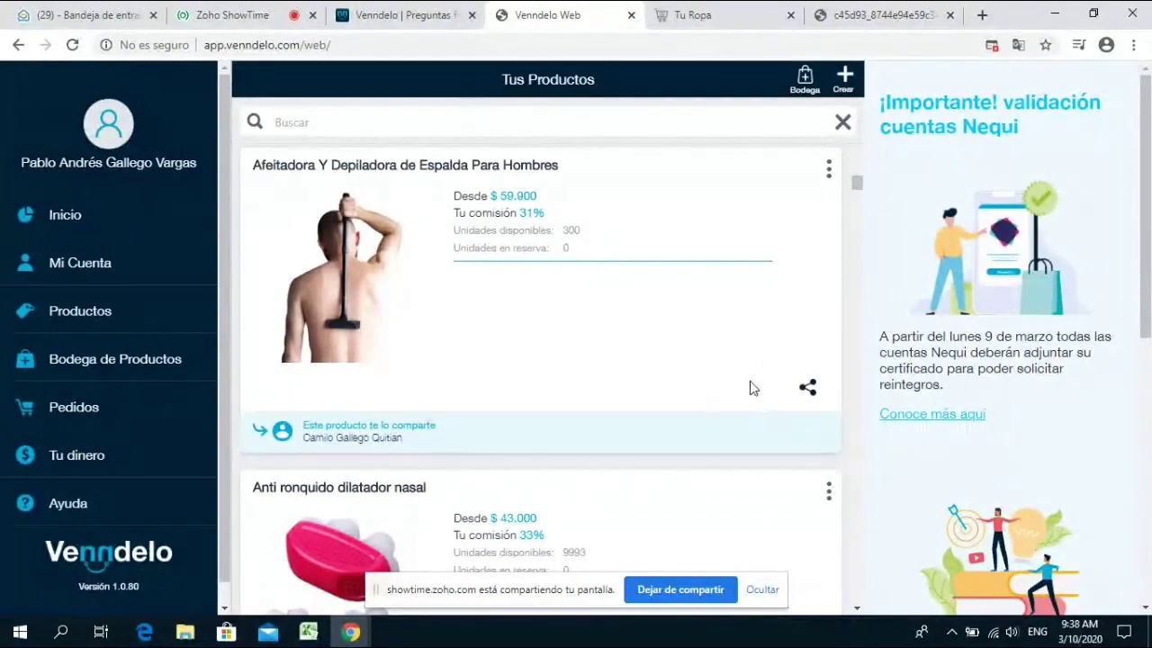
- Show the social network sharing options for the Afeitadora Y Depiladora de Espalda, glance at the storefront, and close the options
left_click(809, 390)
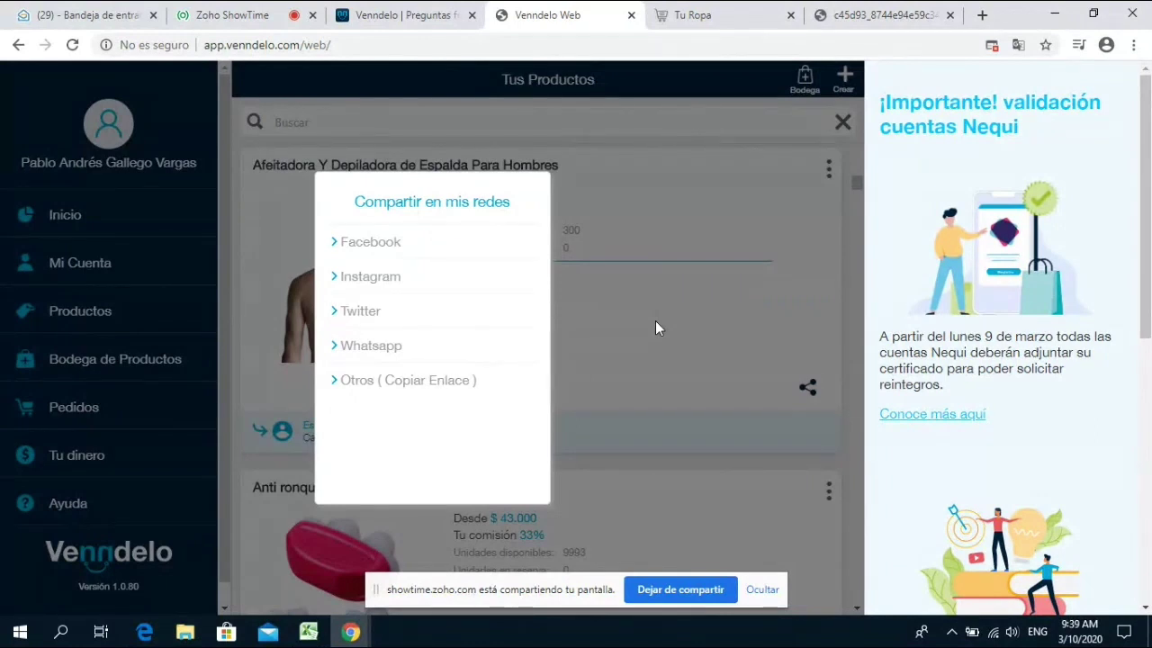
left_click(693, 15)
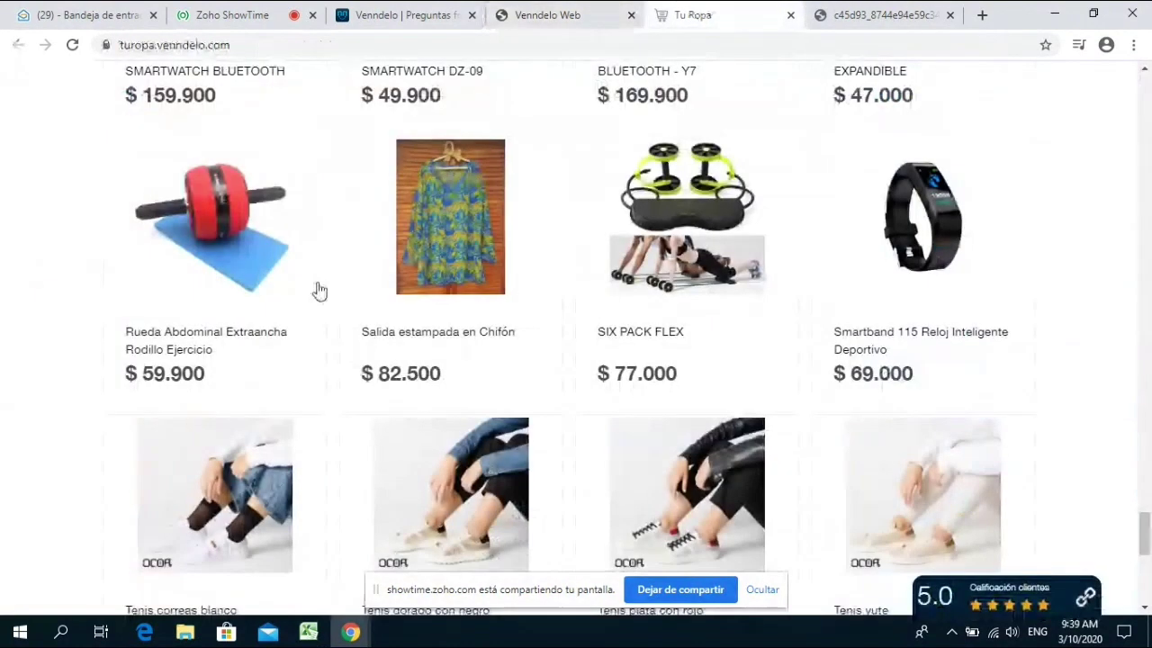
scroll(249, 276, "up", 10)
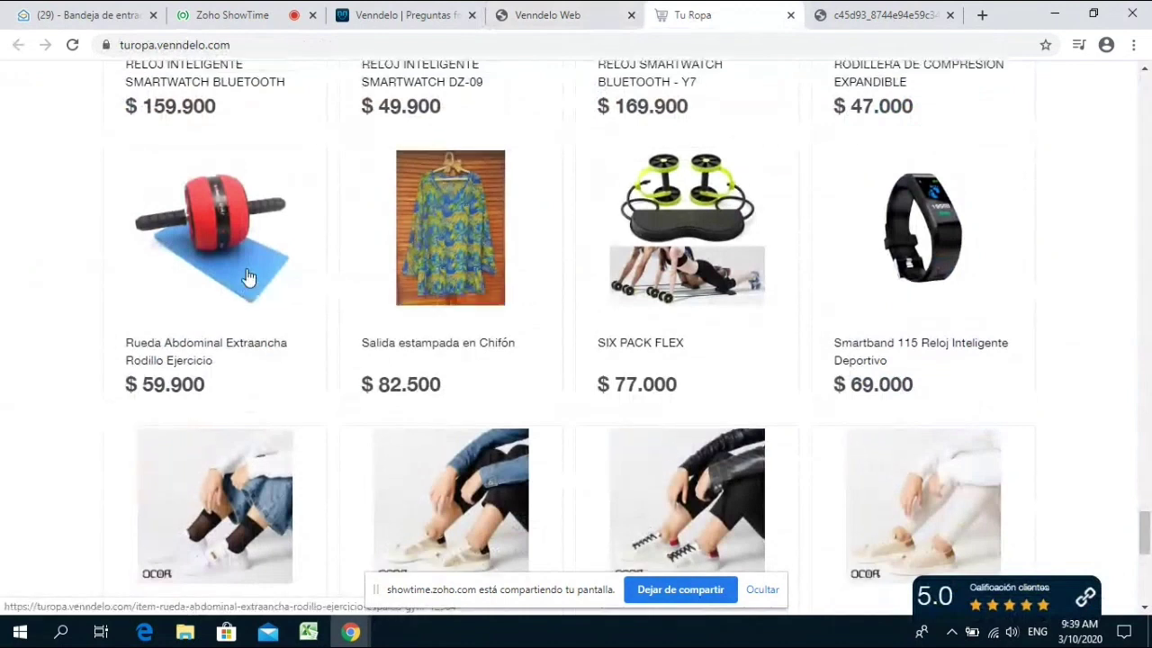
left_click(559, 15)
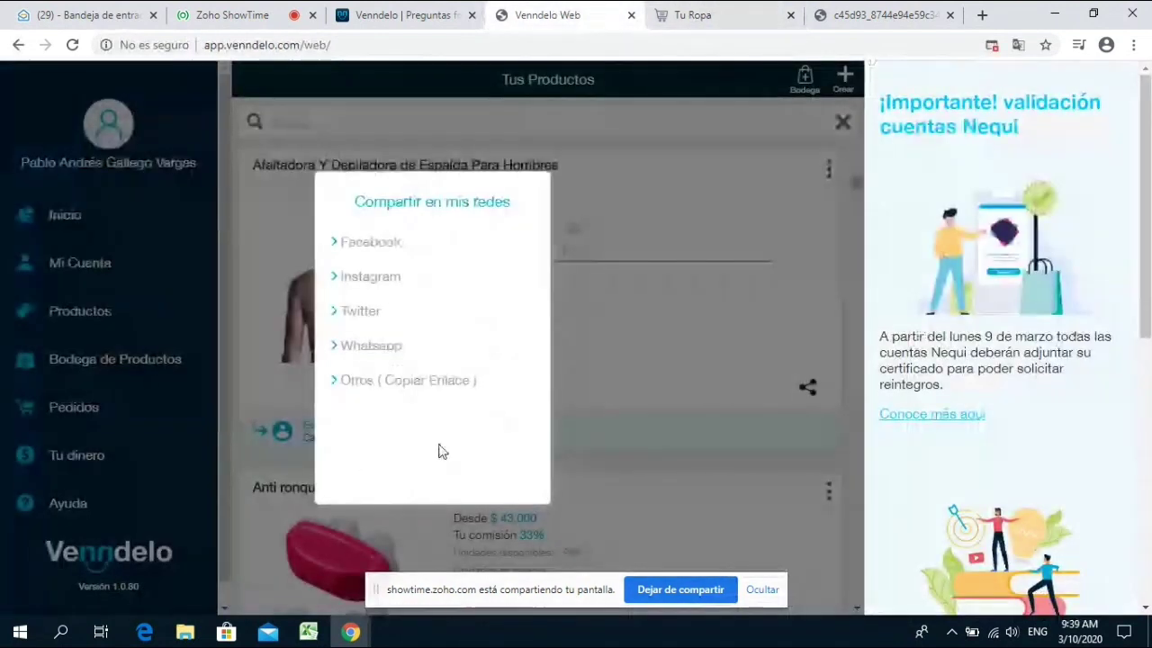
left_click(684, 328)
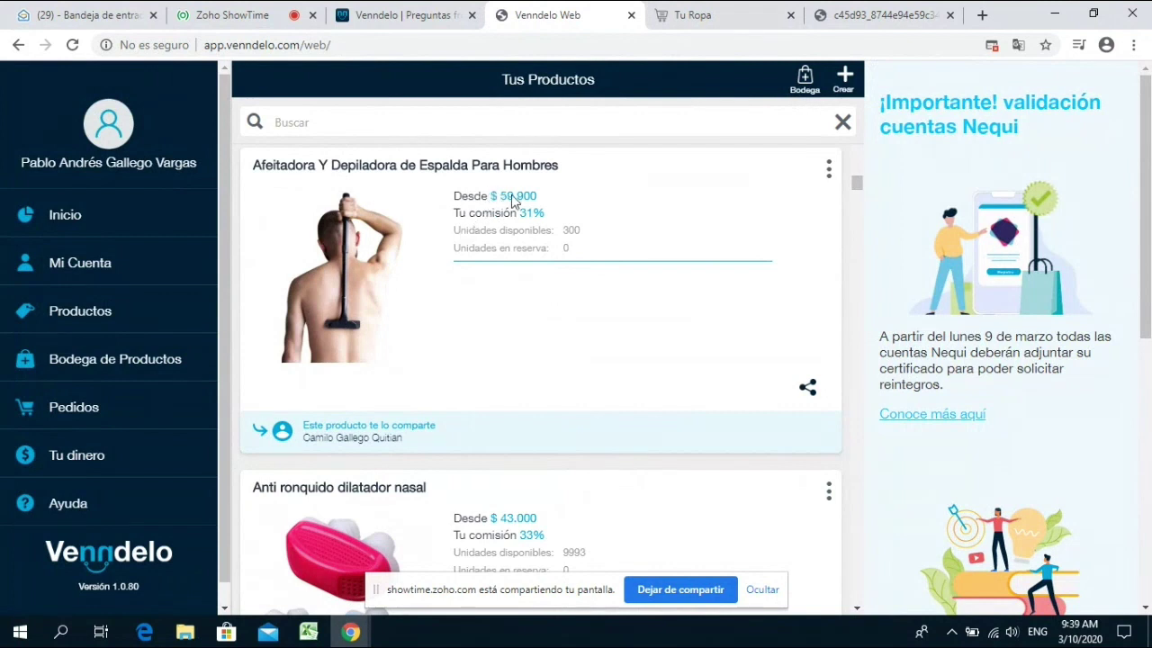
- View the RELOJ INTELIGENTE SMARTWATCH A1 product page in the Tu Ropa storefront and compare it with the seller's product list
left_click(731, 14)
left_click(520, 11)
left_click(679, 11)
left_click(543, 238)
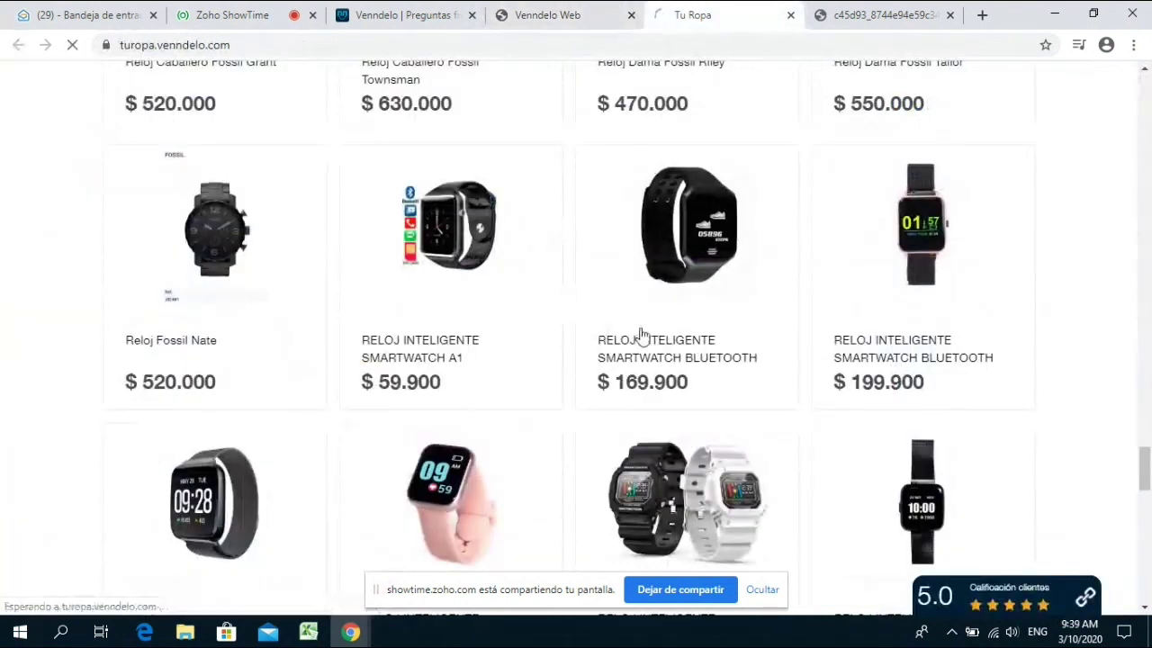
scroll(727, 327, "down", 3)
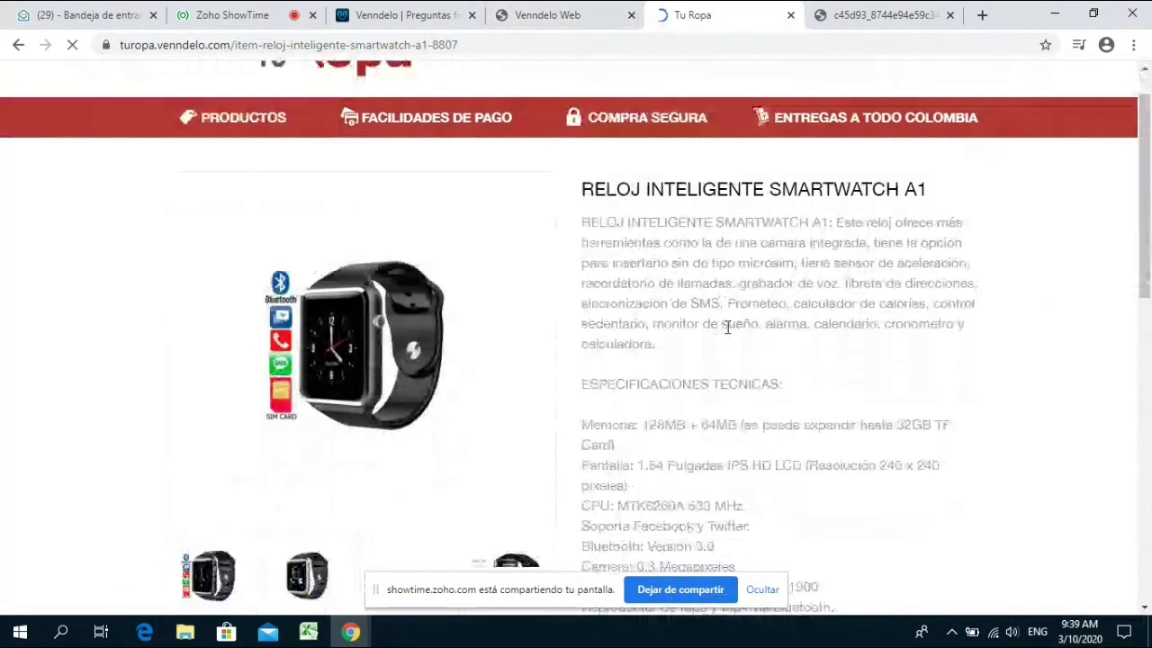
scroll(728, 327, "up", 3)
left_click(578, 11)
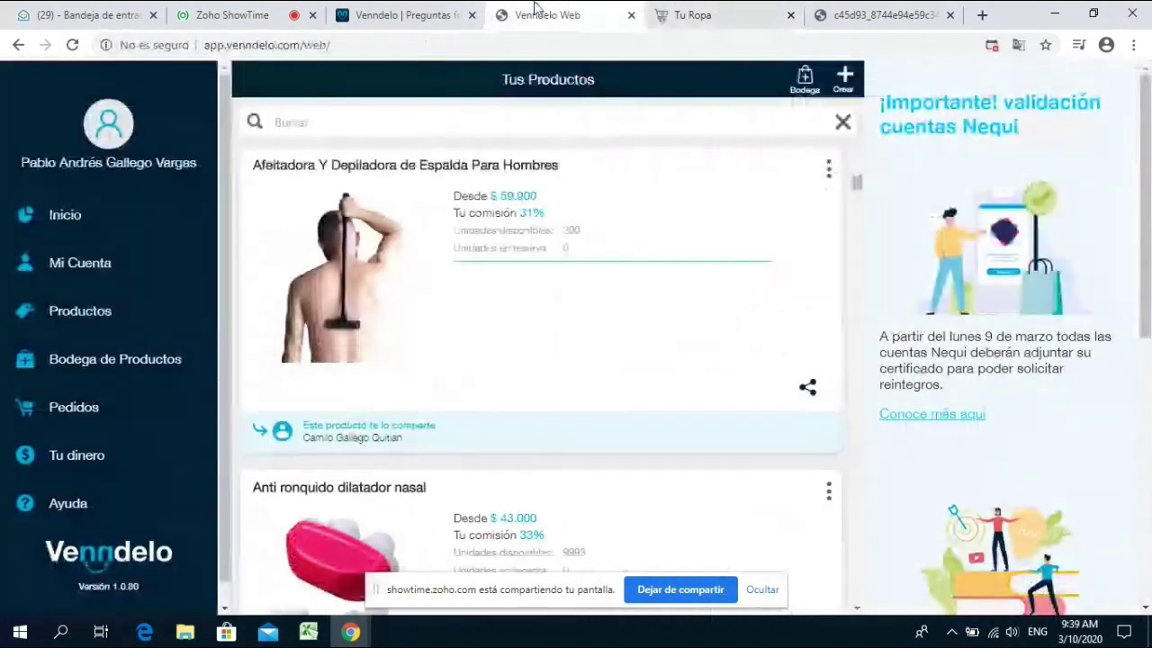
left_click(692, 15)
- Load the storefront's main page at turopa.venndelo.com, look over its products, and return to the seller's product list
left_click_drag(228, 45, 558, 80)
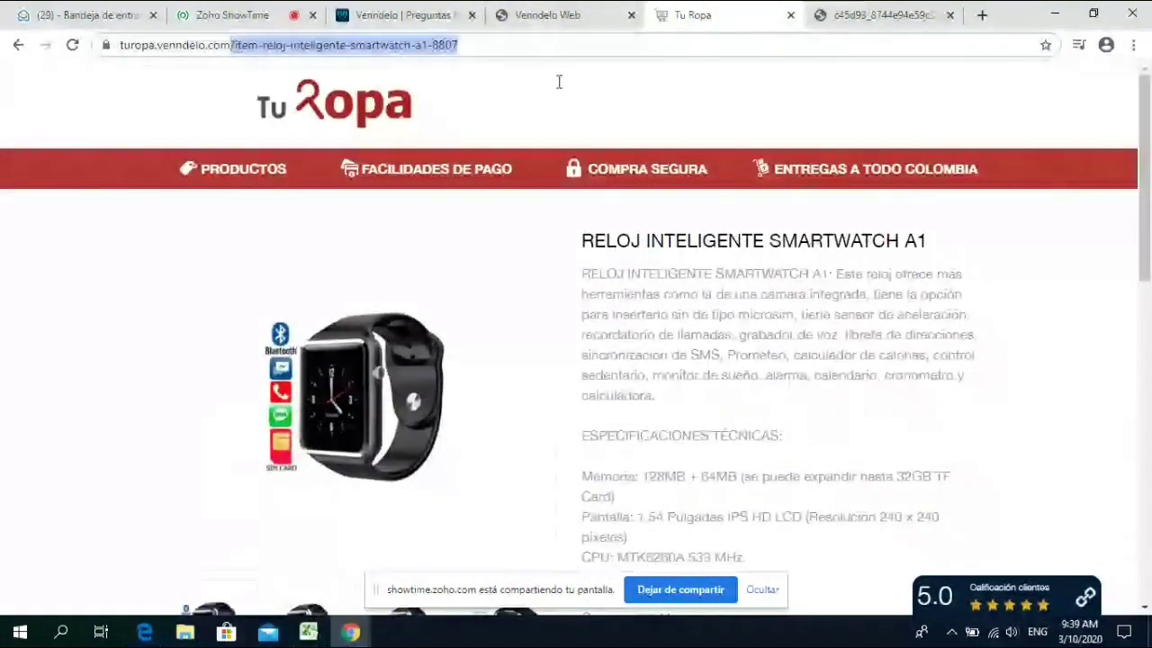
key("BackSpace")
key("Return")
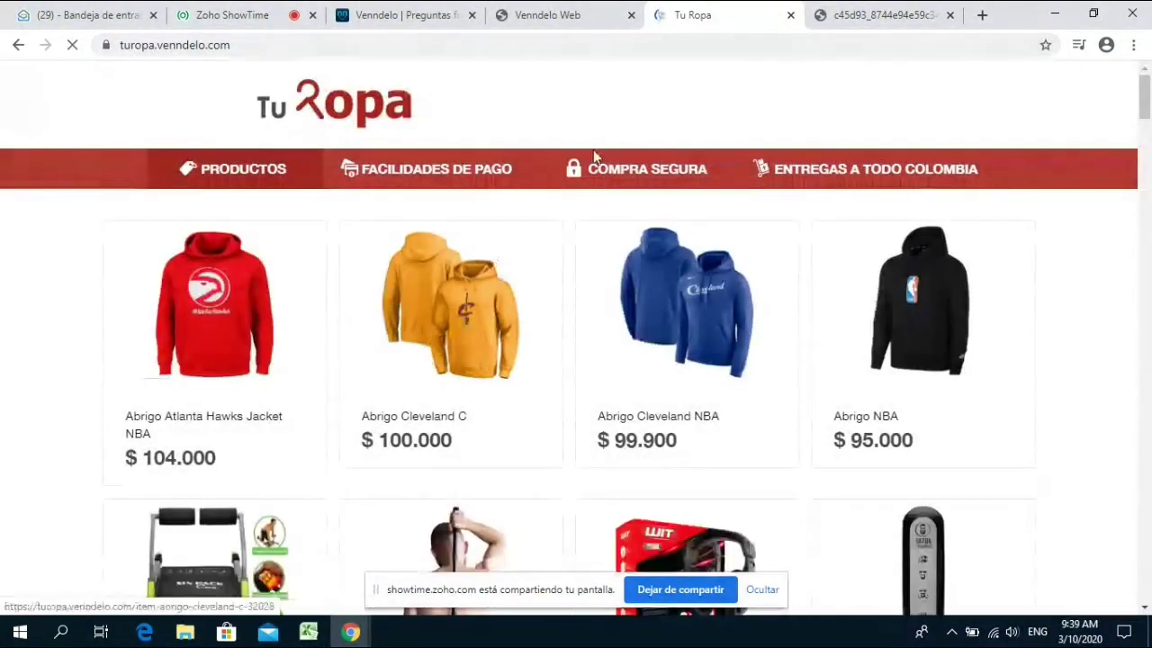
left_click(576, 14)
left_click(688, 14)
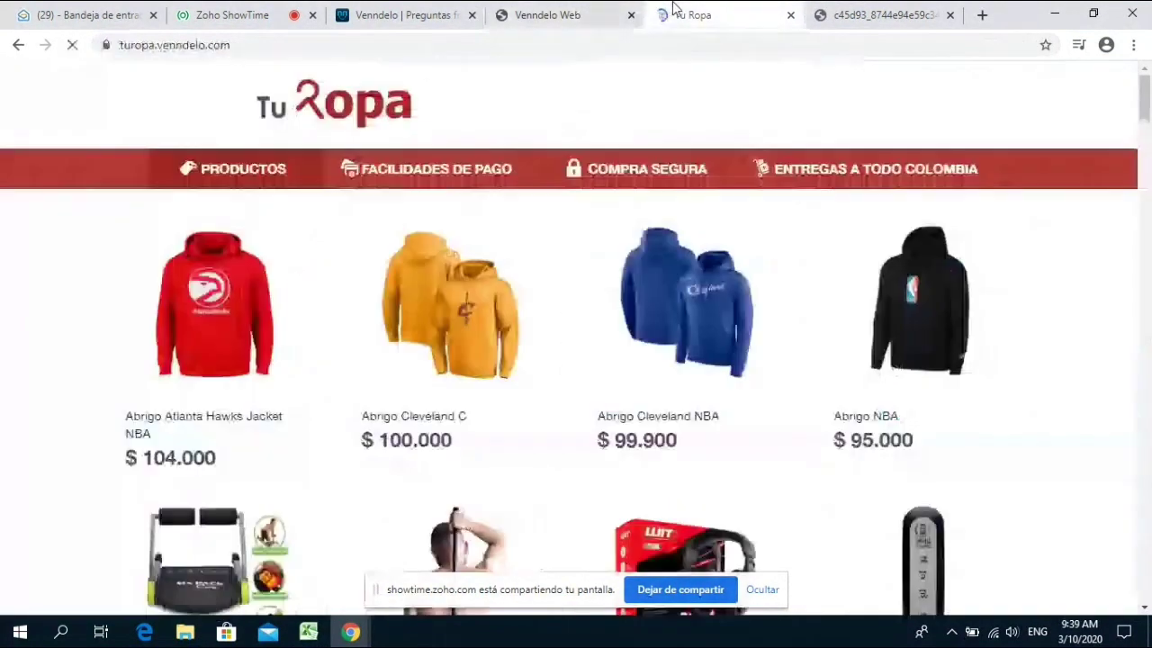
scroll(630, 270, "down", 1)
left_click(565, 11)
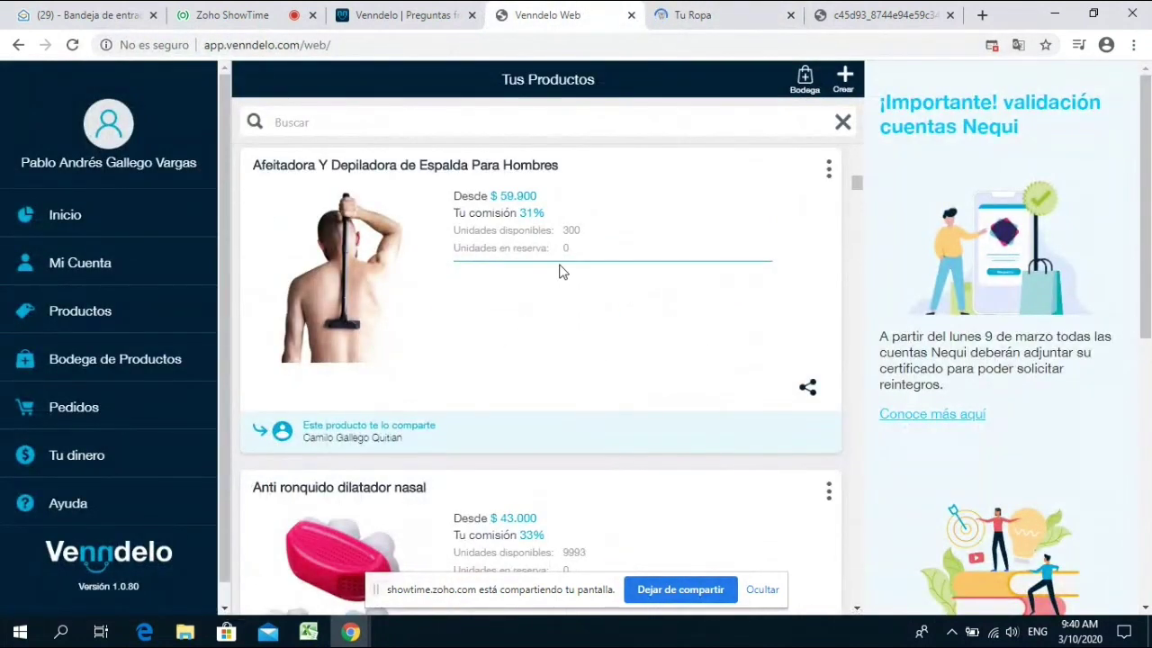
- Show the sharing options for the Afeitadora Y Depiladora de Espalda, then open the storefront's Abrigo Atlanta Hawks Jacket NBA page and cut its web address
left_click(807, 387)
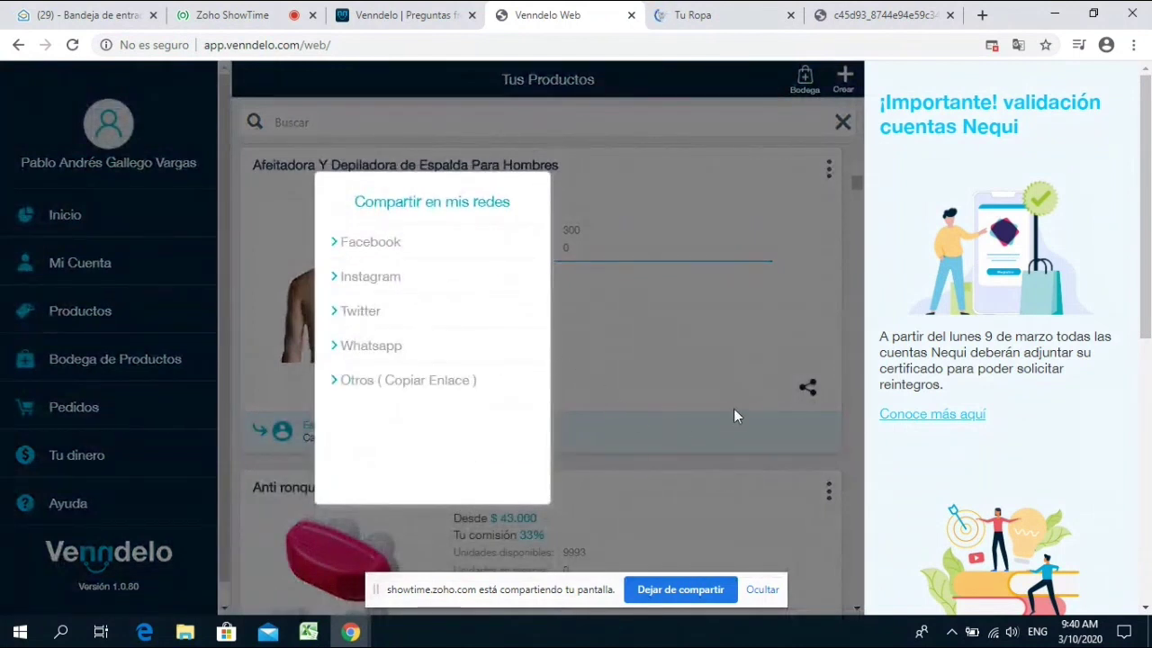
left_click(688, 14)
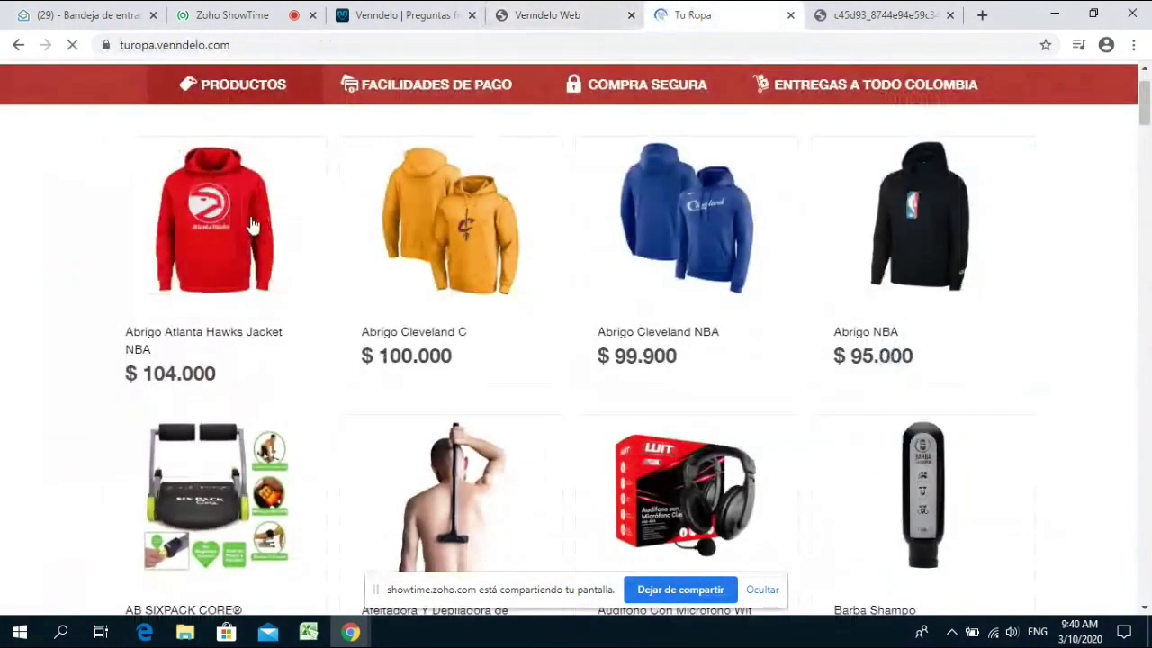
left_click(242, 257)
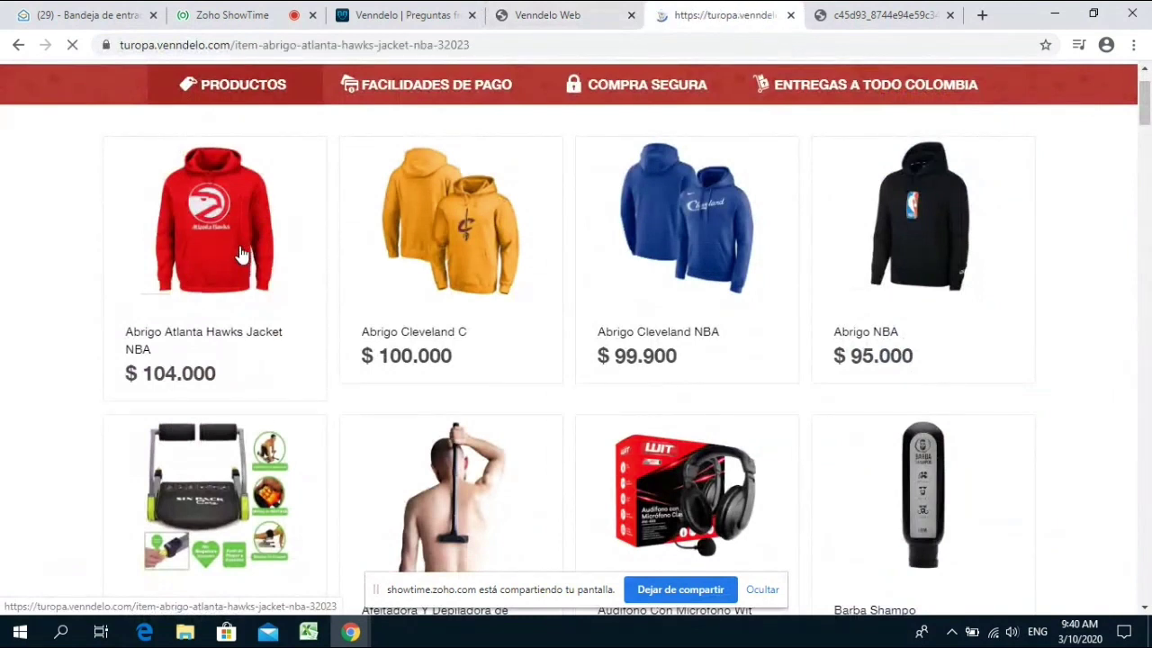
left_click(533, 53)
key("ctrl+x")
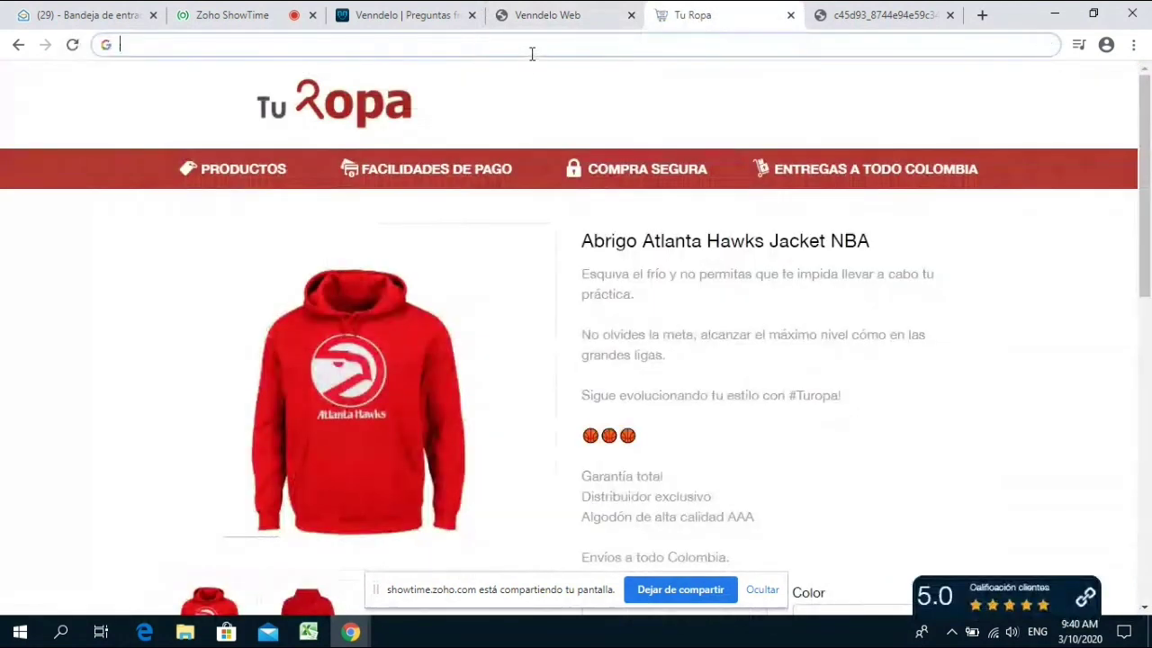
left_click(584, 10)
left_click(731, 9)
left_click(864, 15)
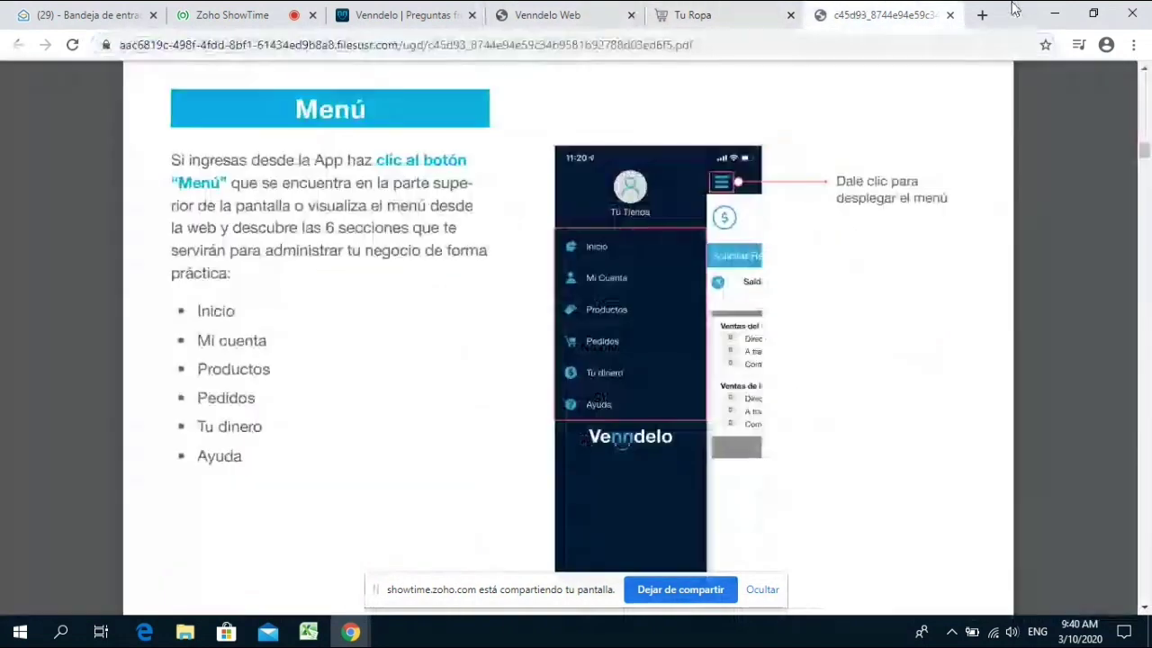
left_click(983, 15)
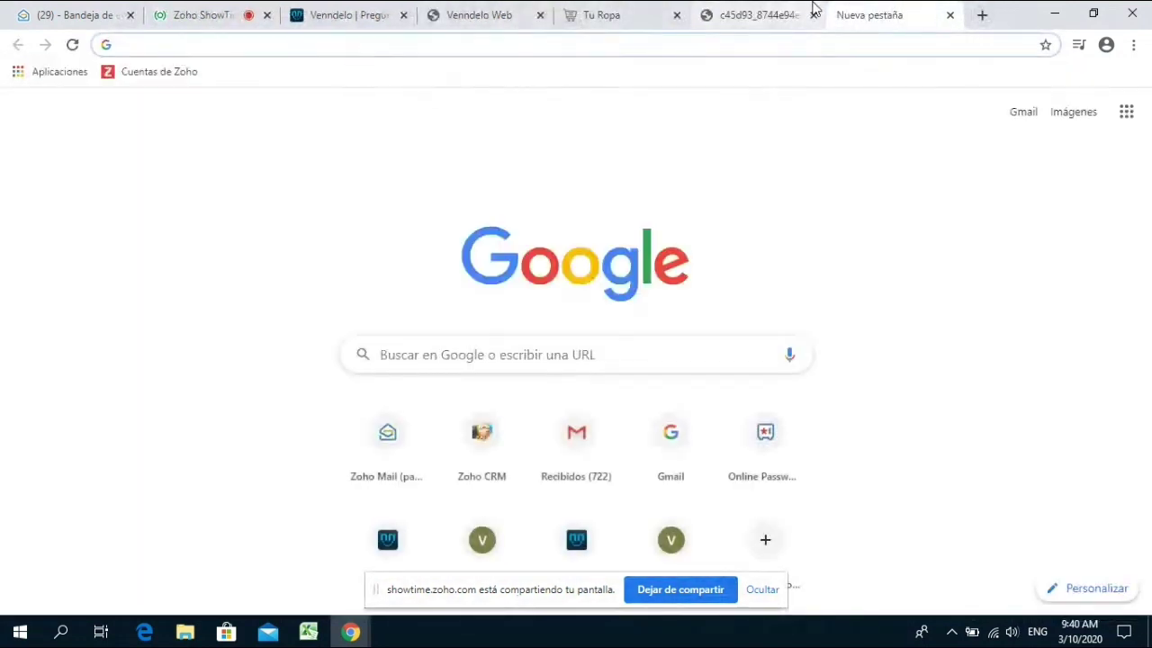
left_click(950, 16)
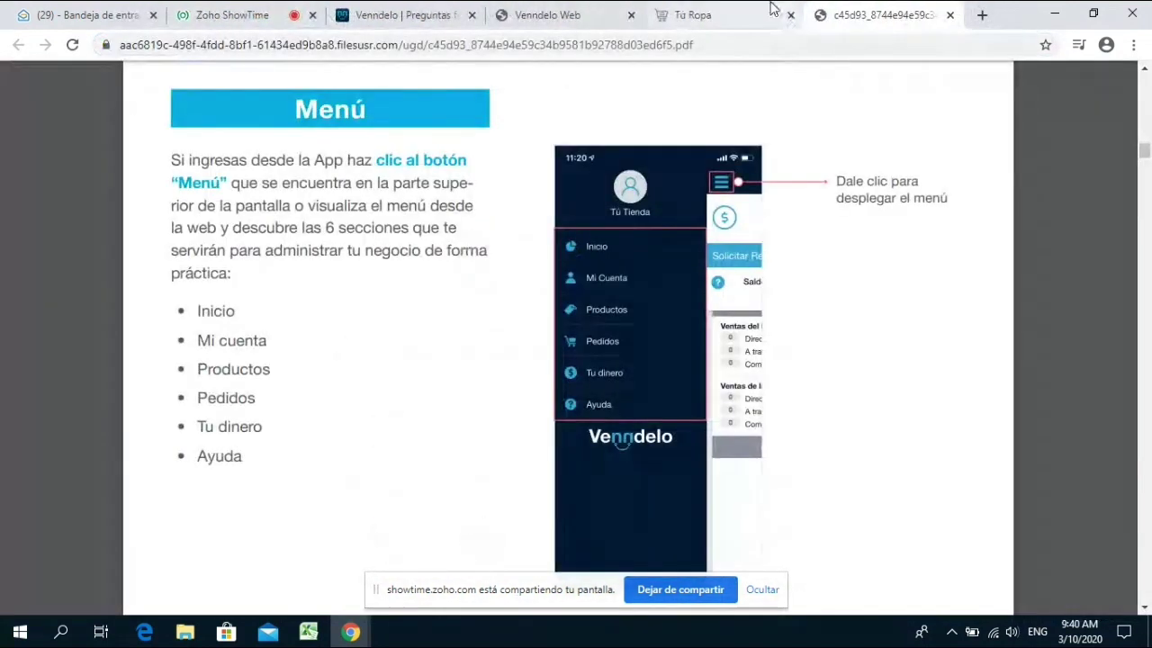
- View the Abrigo Atlanta Hawks Jacket NBA page again, review the sharing options in the seller dashboard, and close them
left_click(711, 13)
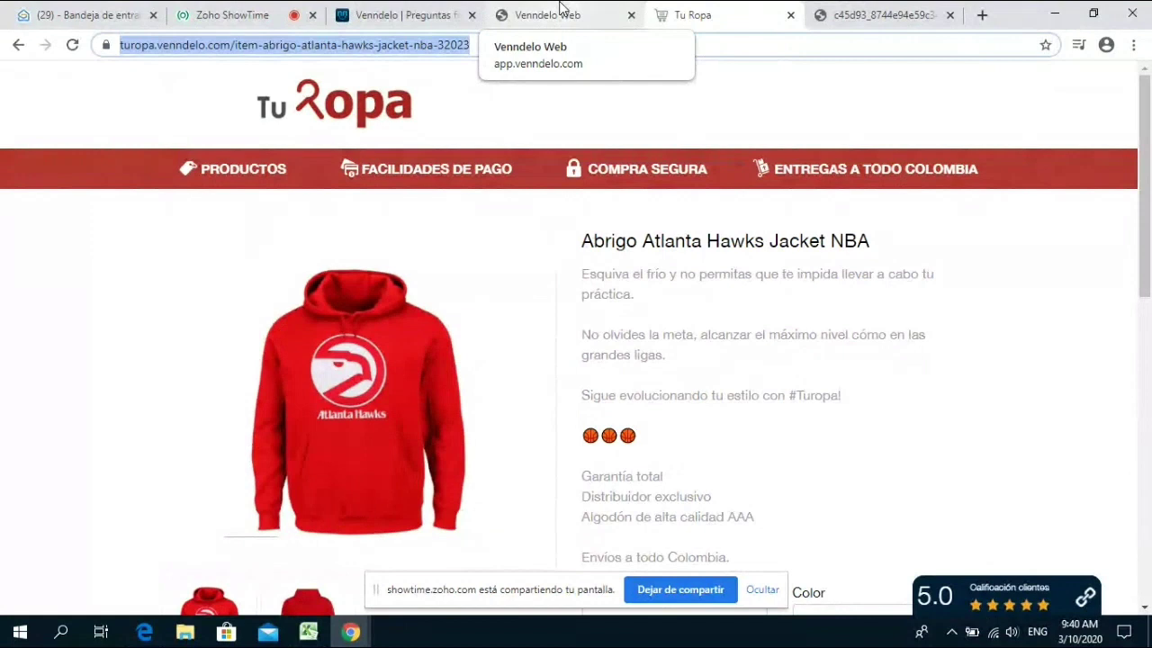
left_click(558, 12)
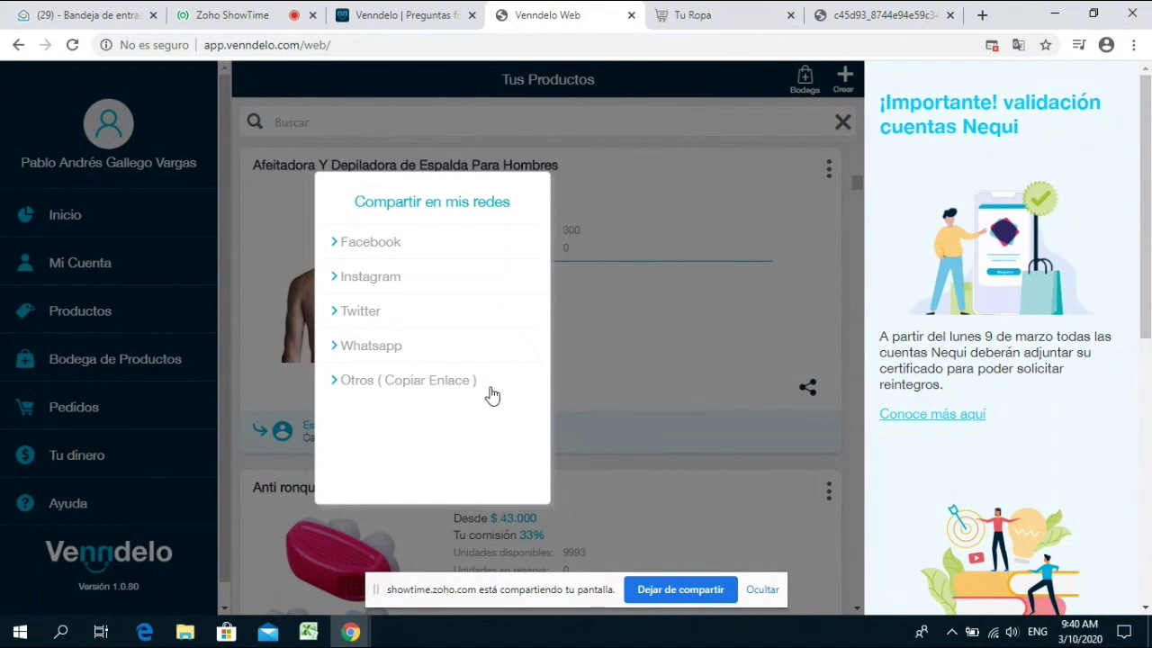
left_click(639, 331)
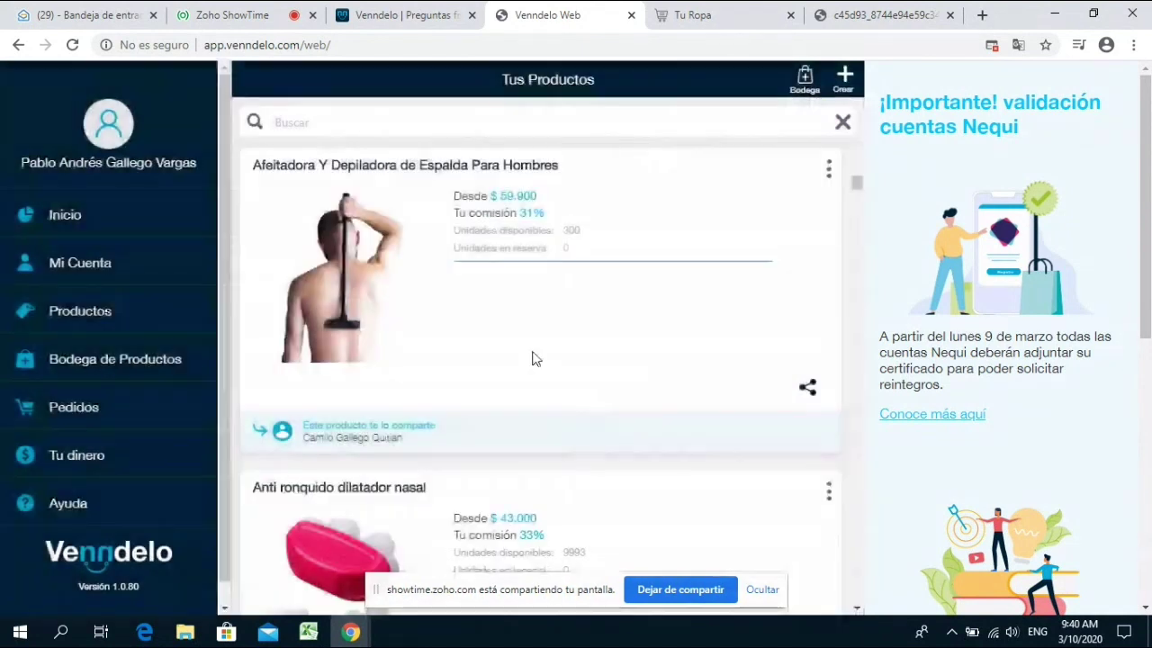
- Show the stop-sharing option for the Afeitadora Y Depiladora de Espalda Para Hombres and close it without applying it
scroll(681, 357, "down", 1)
scroll(711, 351, "up", 2)
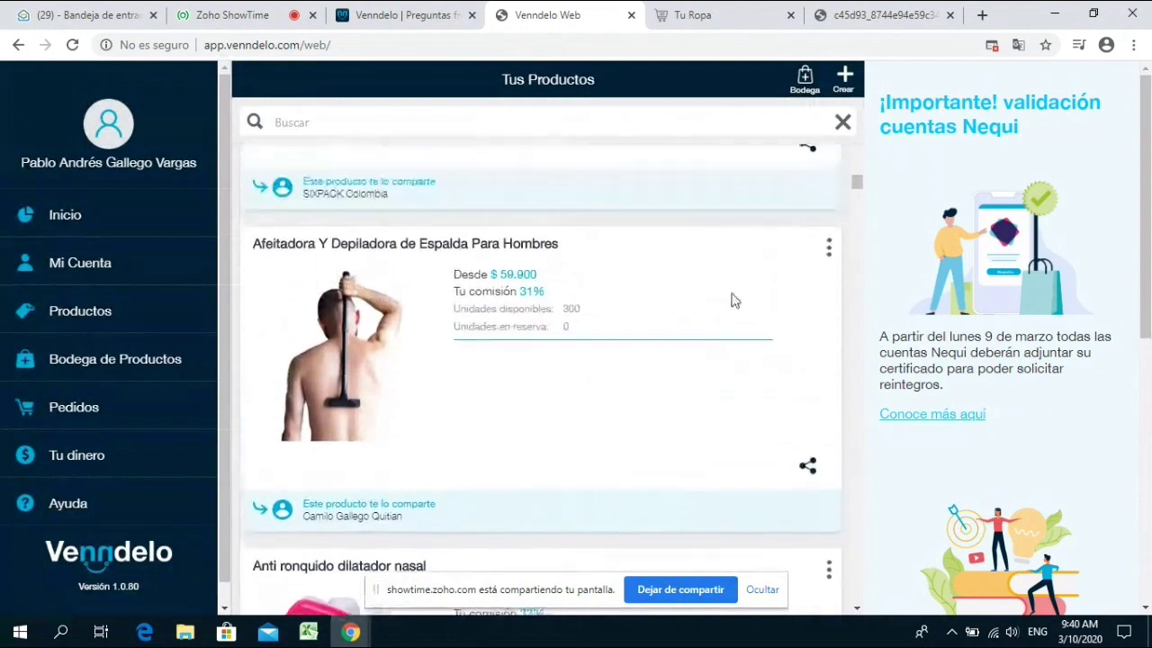
left_click(829, 257)
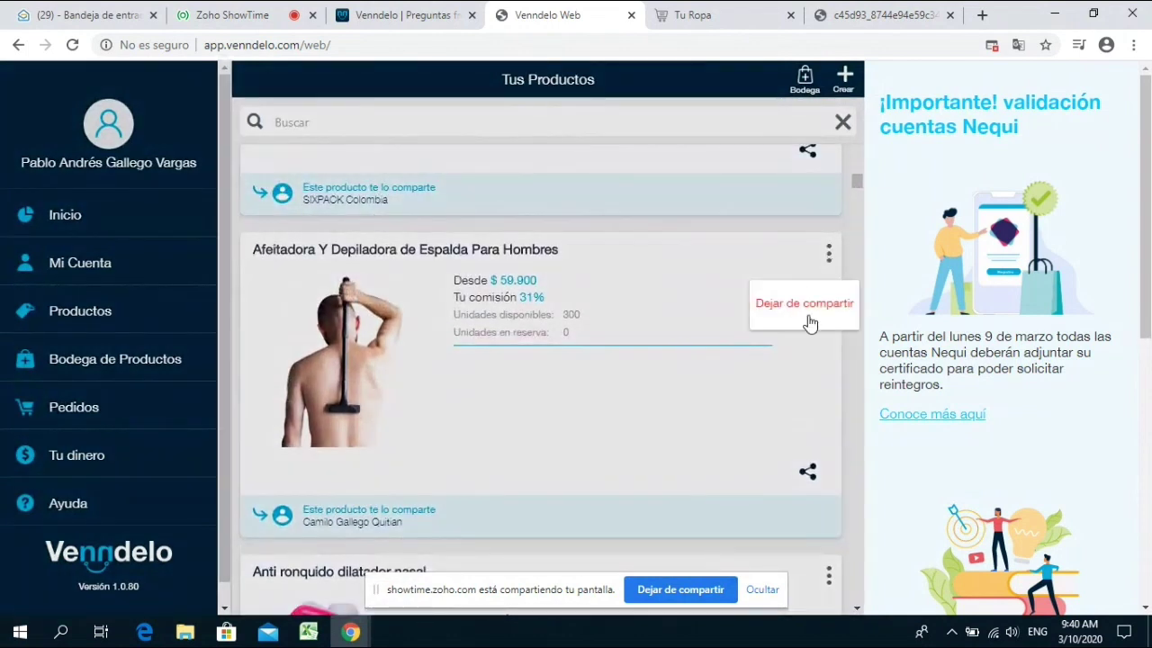
left_click(738, 371)
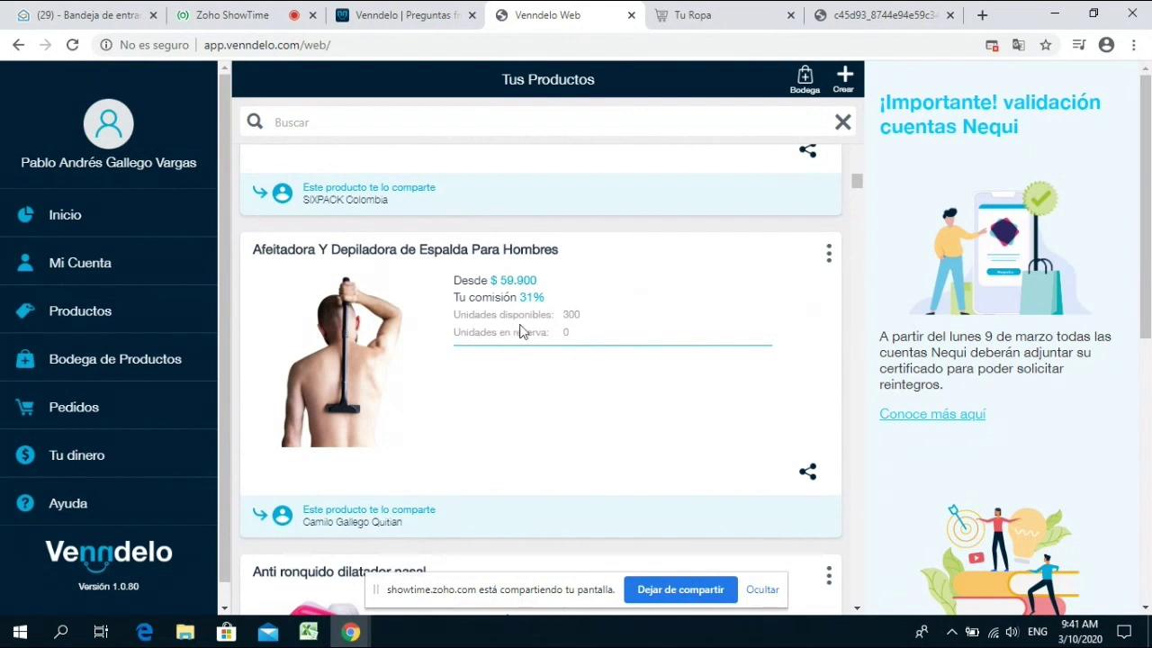
- Examine the shared products and their suppliers from Anti ronquido dilatador nasal to Báscula Personal de Vidrio, then open the product Bodega
scroll(638, 430, "down", 2)
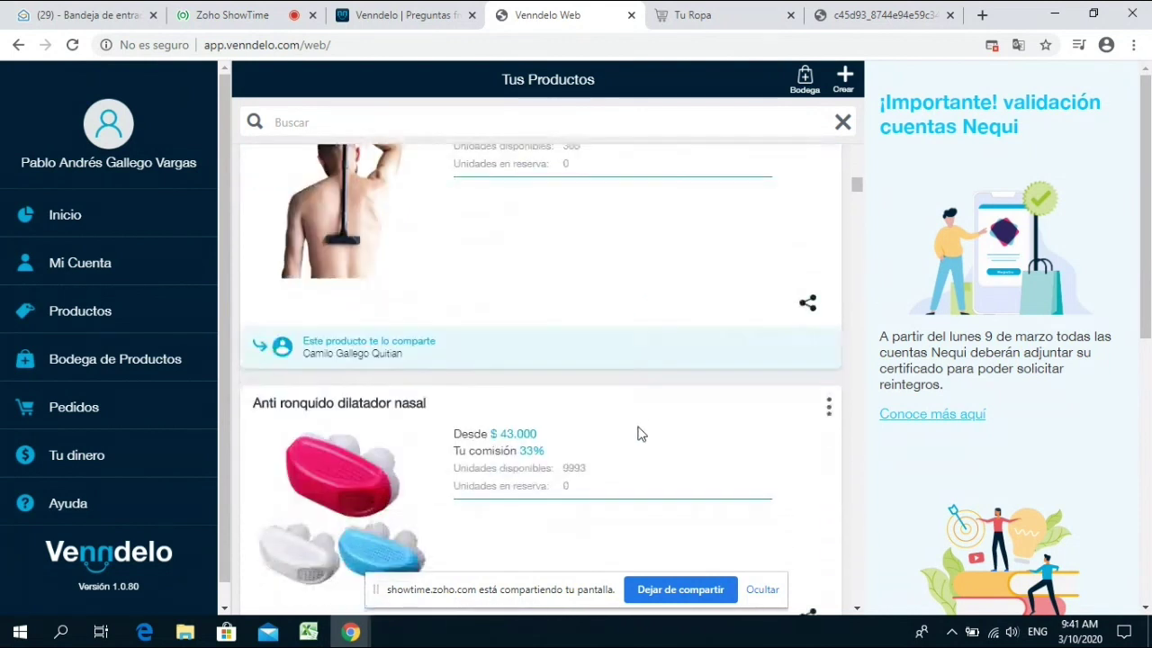
scroll(639, 424, "up", 1)
scroll(643, 423, "down", 4)
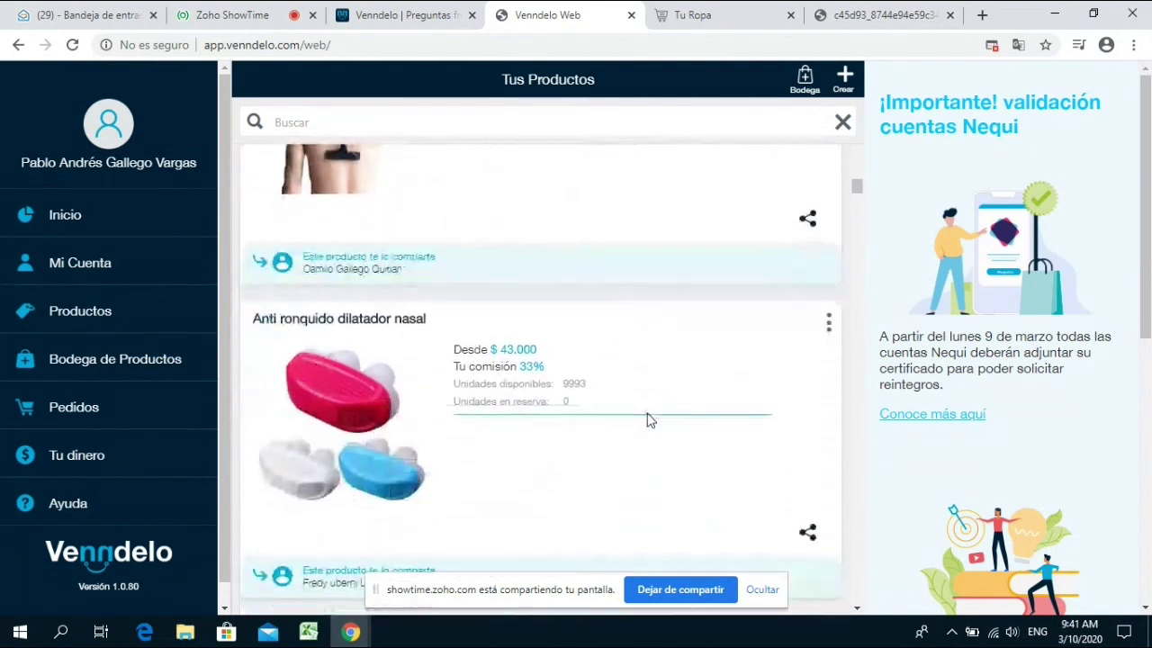
scroll(679, 379, "up", 2)
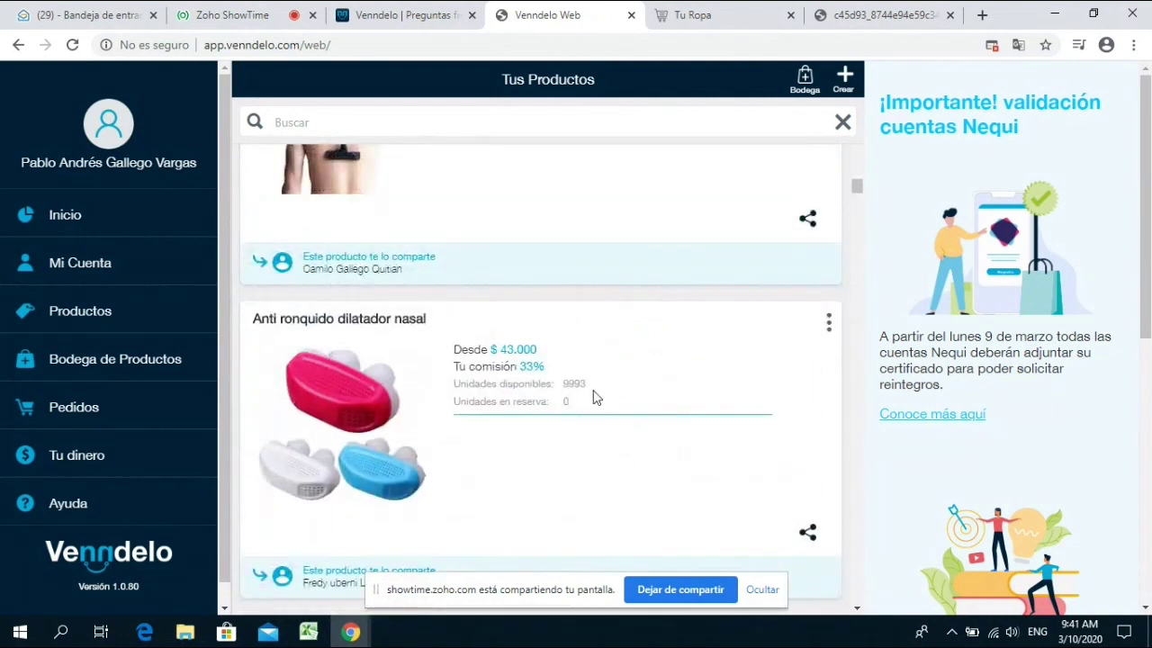
scroll(596, 399, "down", 1)
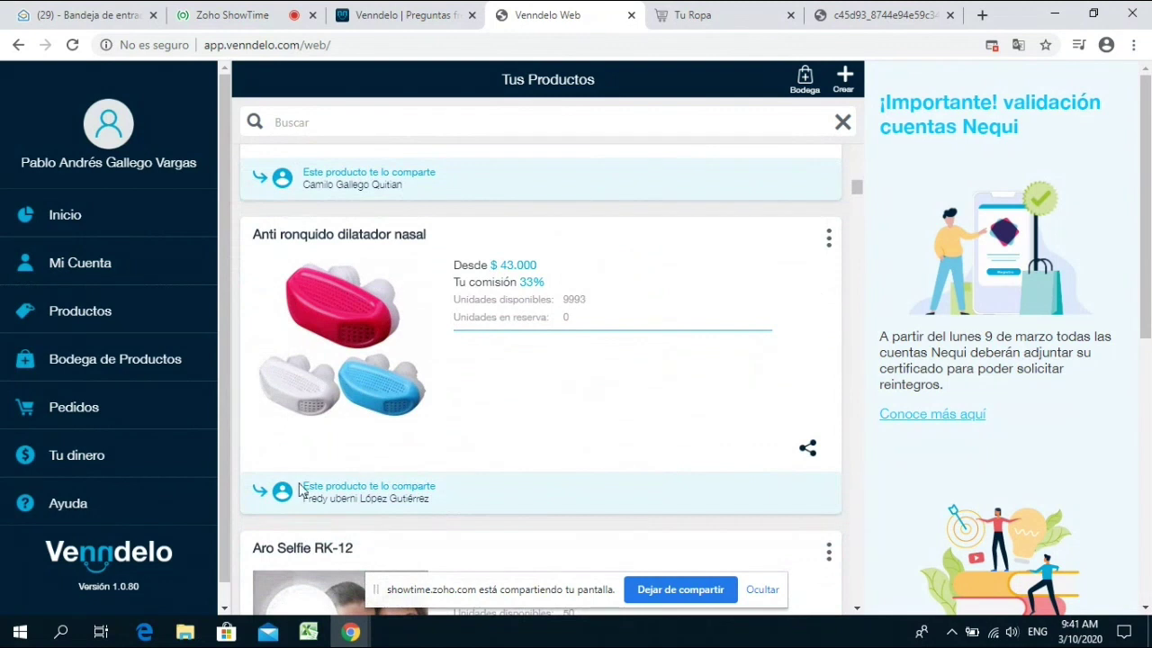
scroll(569, 457, "down", 4)
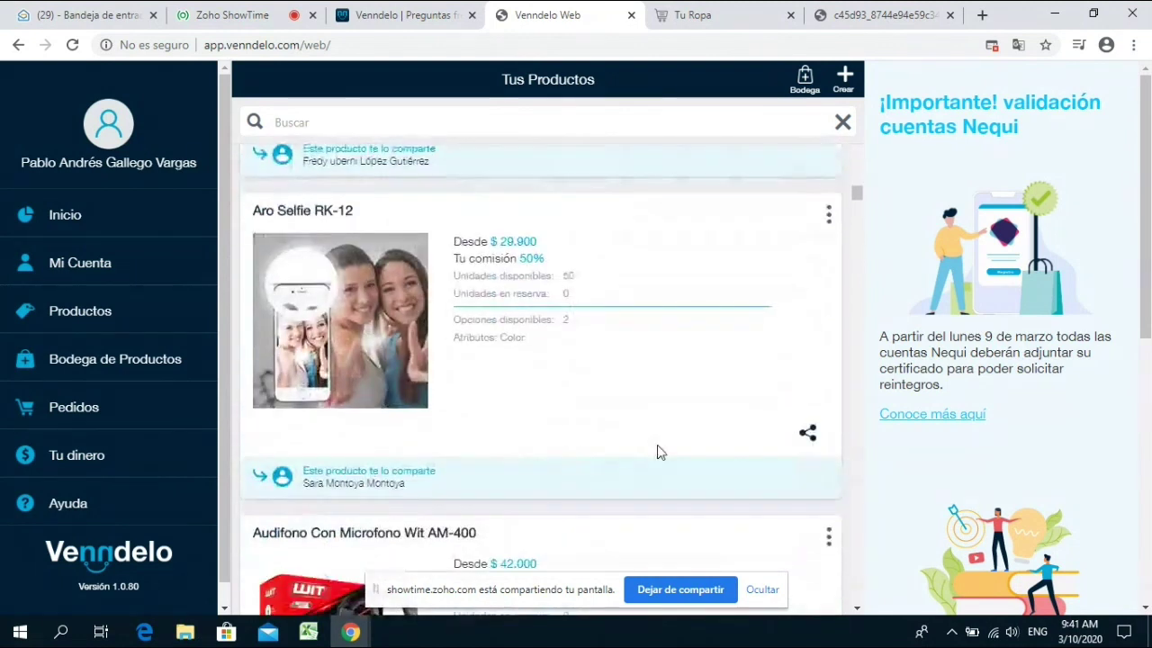
scroll(432, 249, "down", 5)
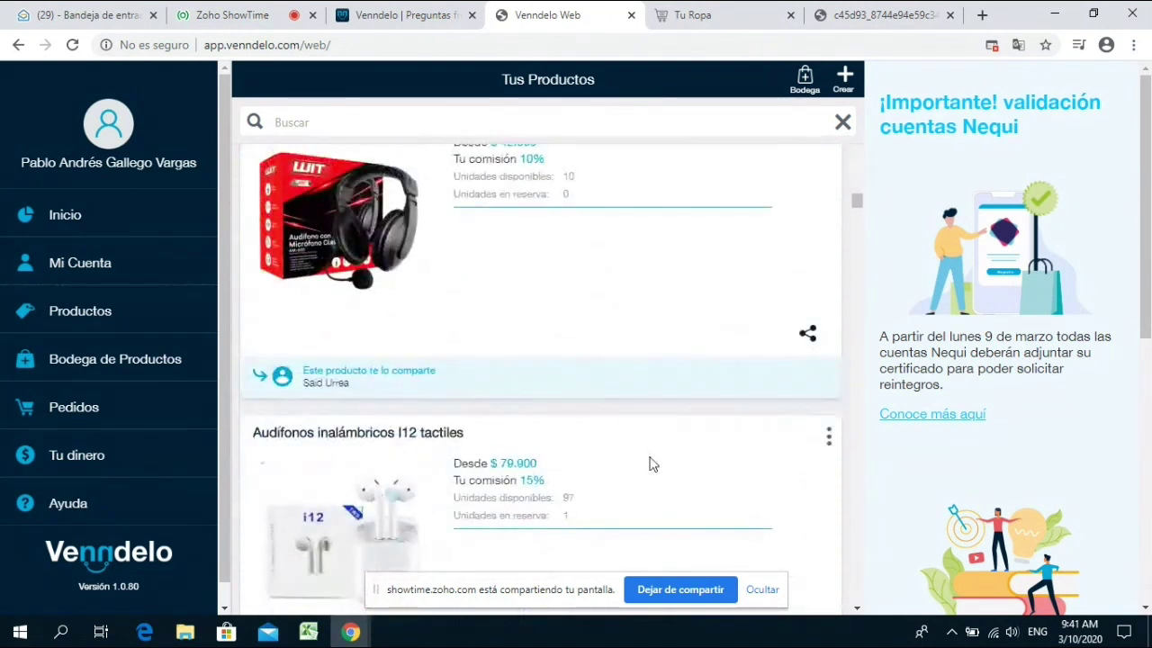
scroll(531, 266, "down", 3)
scroll(663, 423, "down", 3)
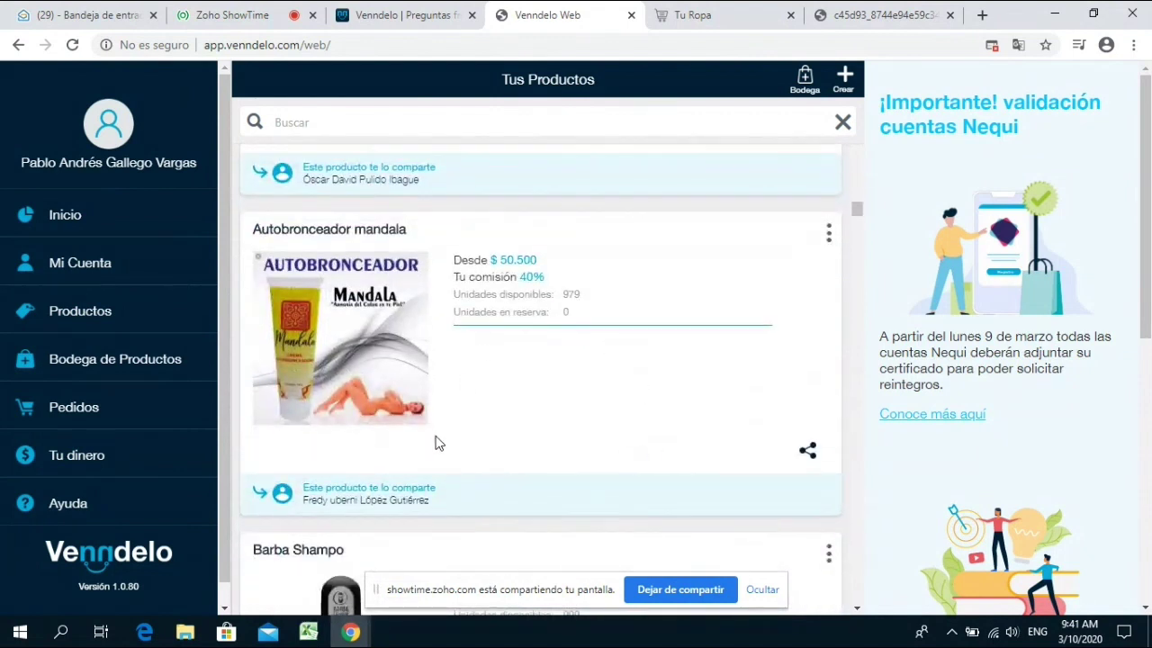
scroll(433, 445, "down", 6)
scroll(526, 443, "down", 2)
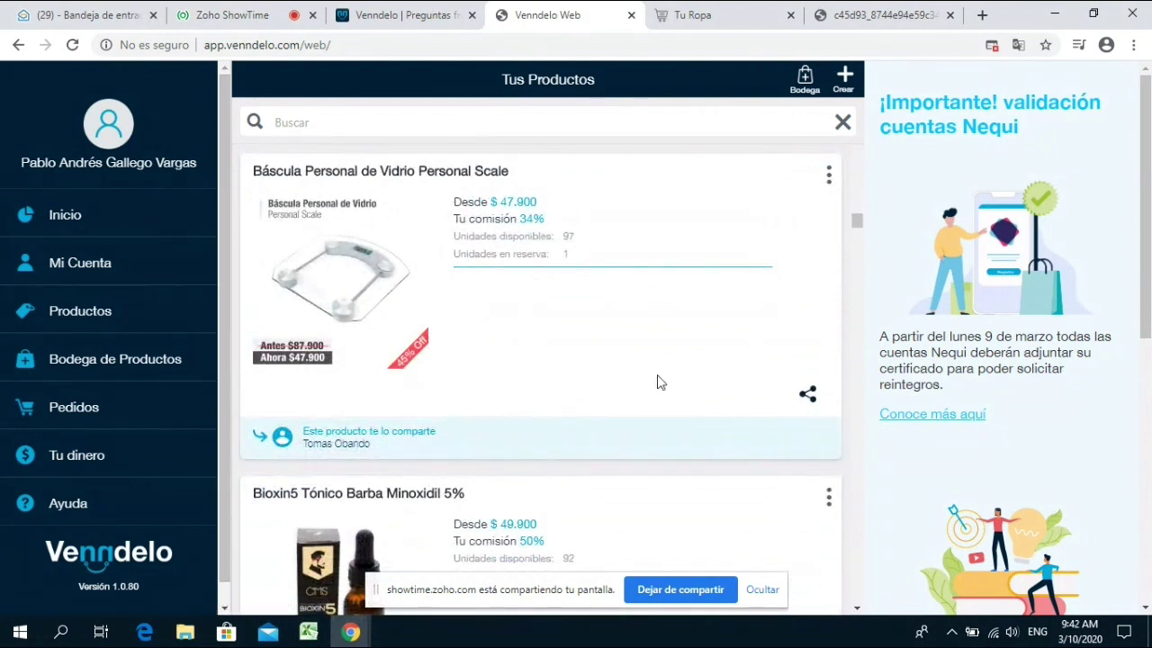
left_click(146, 338)
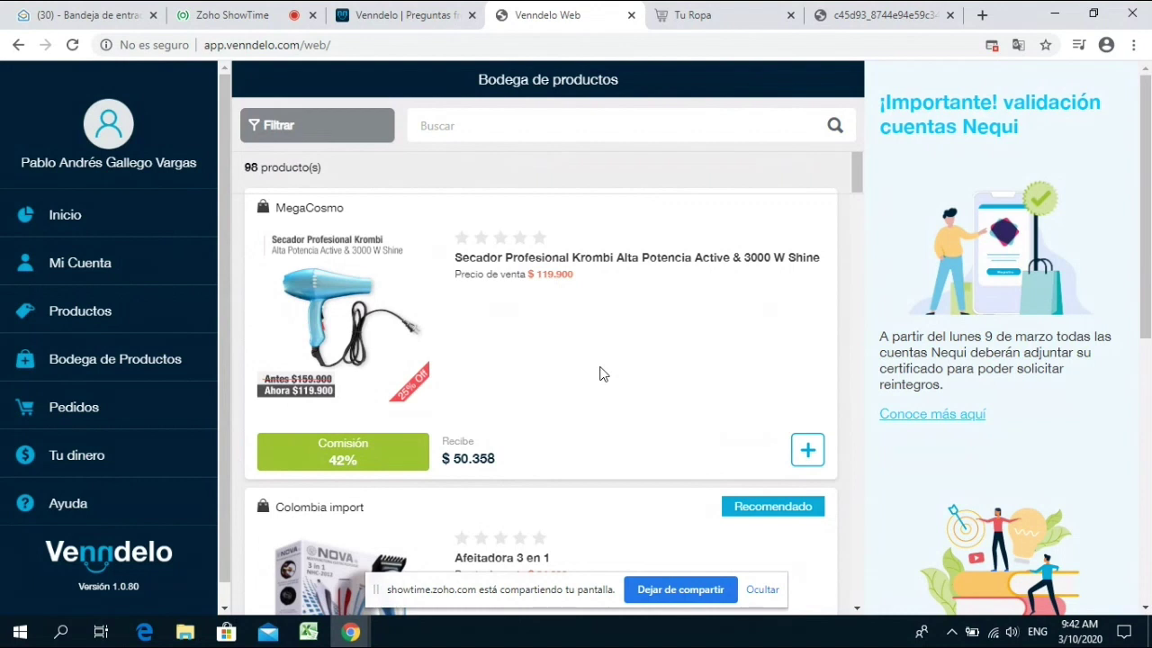
- Open the Pedidos section and examine the Faja Chaleco Mujer order's rating, payment status, customer data, shipment and supplier details
left_click(119, 409)
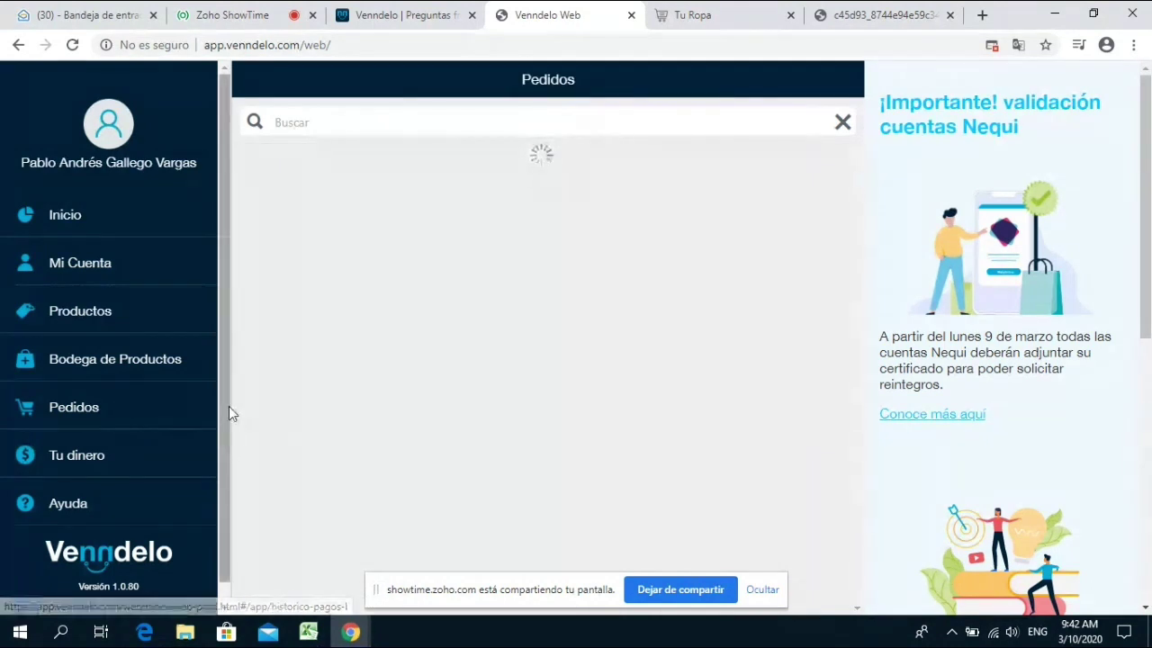
scroll(763, 365, "down", 10)
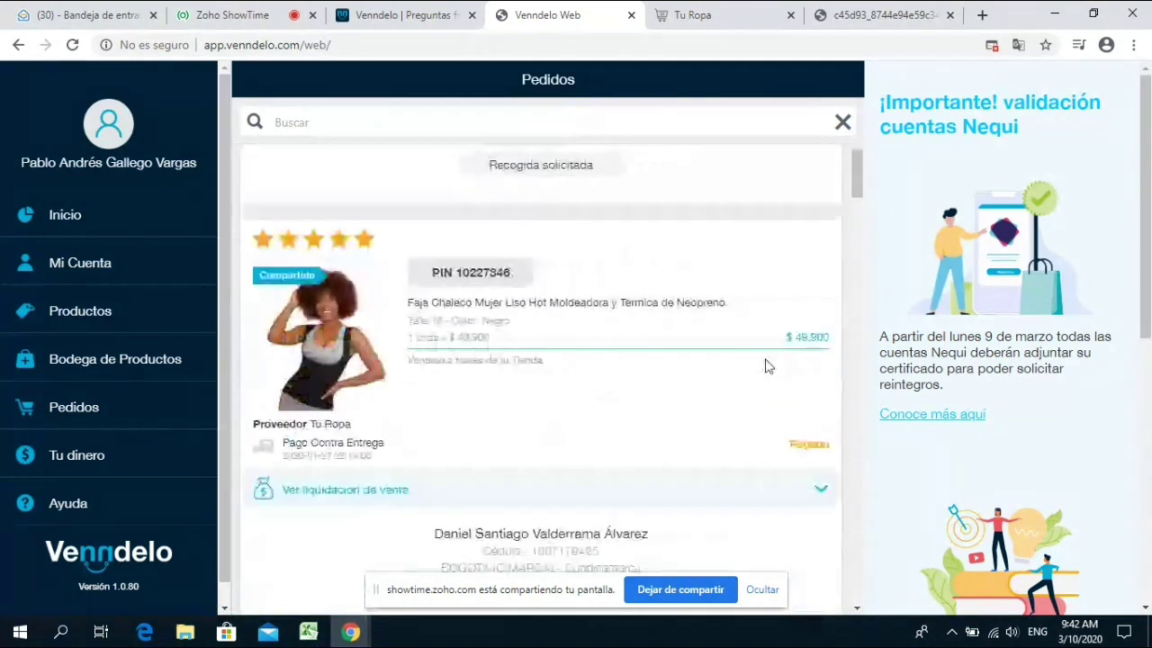
scroll(766, 368, "down", 2)
scroll(764, 368, "up", 3)
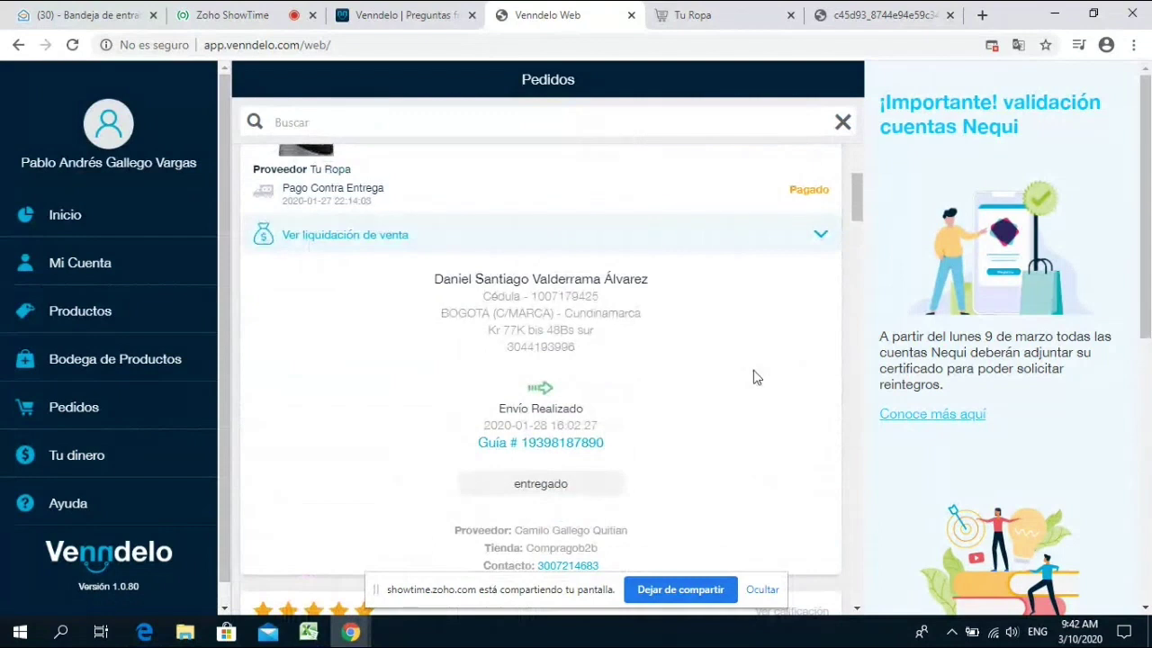
scroll(752, 367, "up", 3)
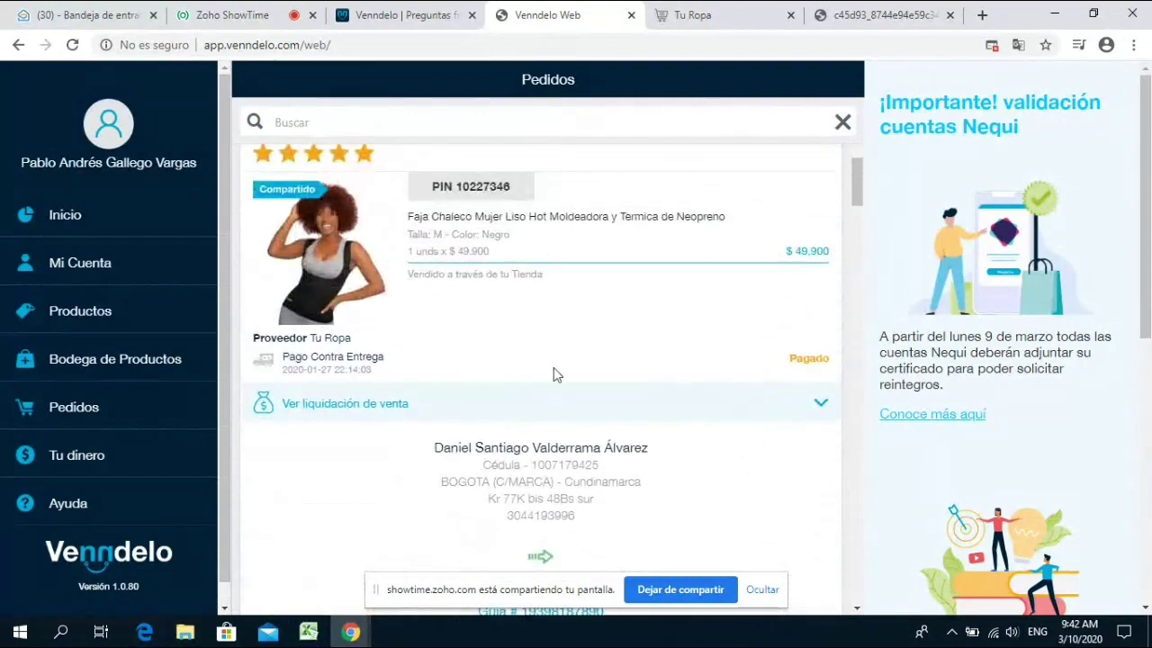
scroll(684, 309, "up", 2)
scroll(679, 309, "down", 2)
scroll(373, 177, "up", 1)
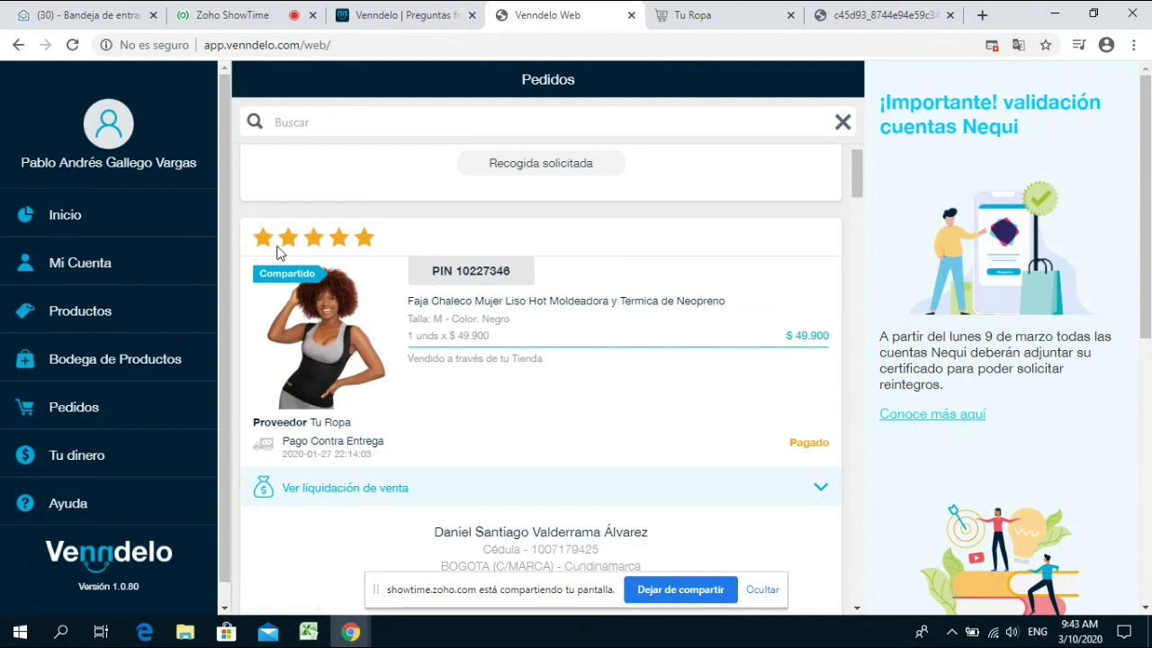
scroll(536, 453, "down", 1)
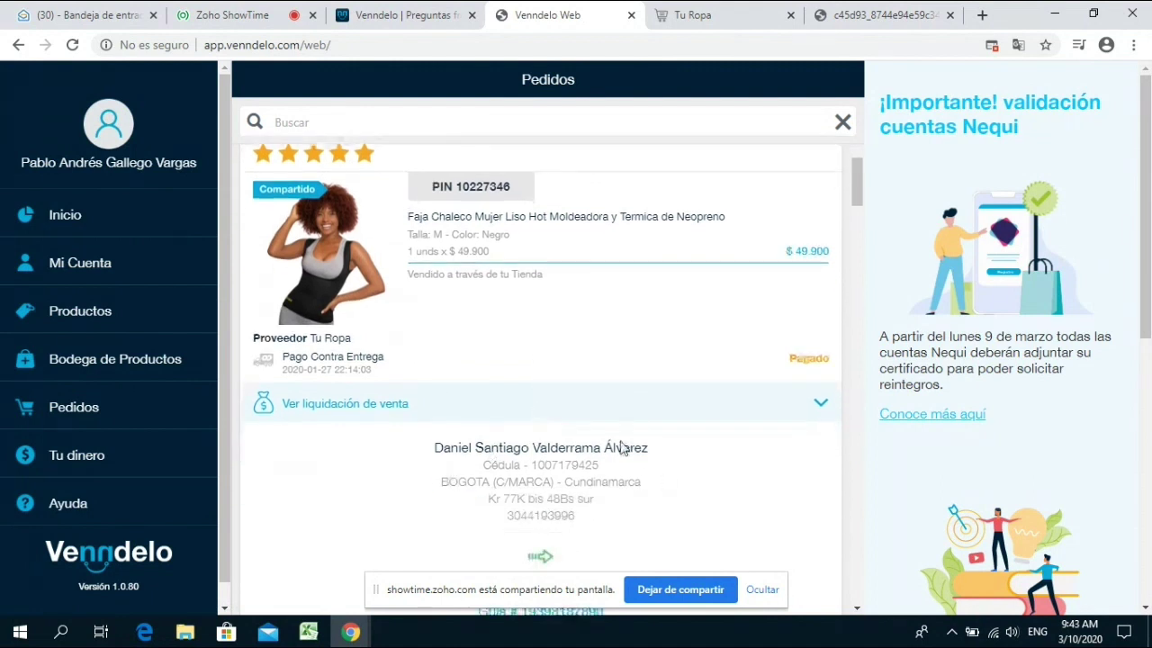
- Return to the Bodega de Productos and look through its catalog to the Bioxin5 Tónico Barba Minoxidil 5% listing and its rating
left_click(127, 364)
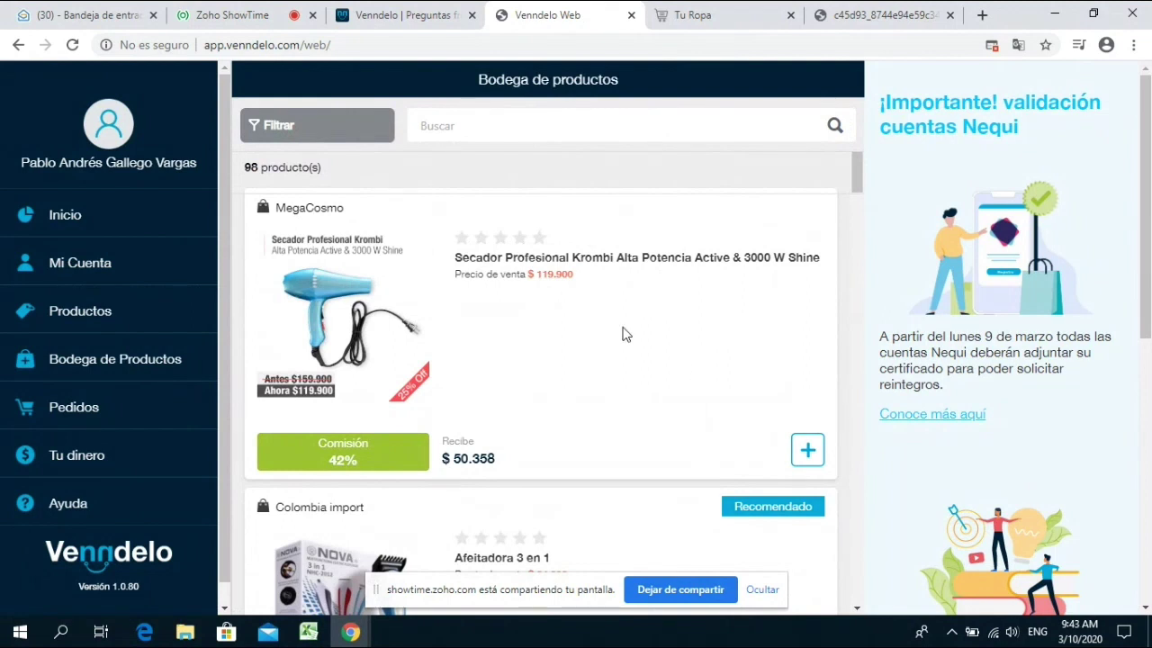
scroll(626, 335, "down", 20)
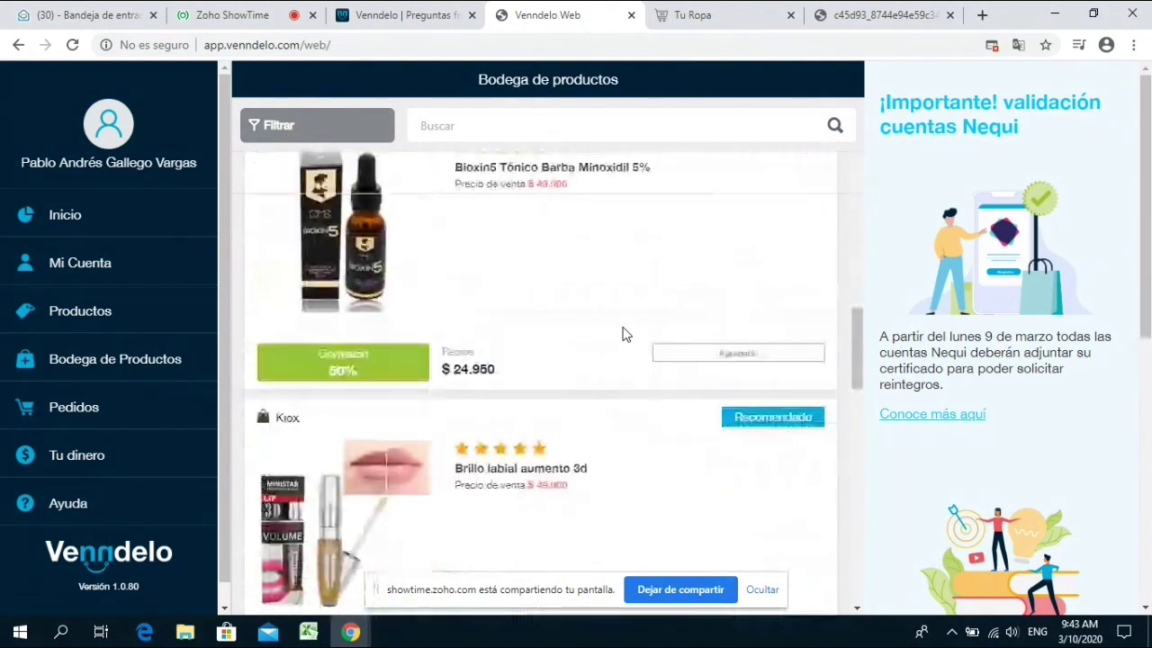
scroll(450, 350, "down", 3)
scroll(458, 360, "down", 3)
scroll(496, 342, "up", 6)
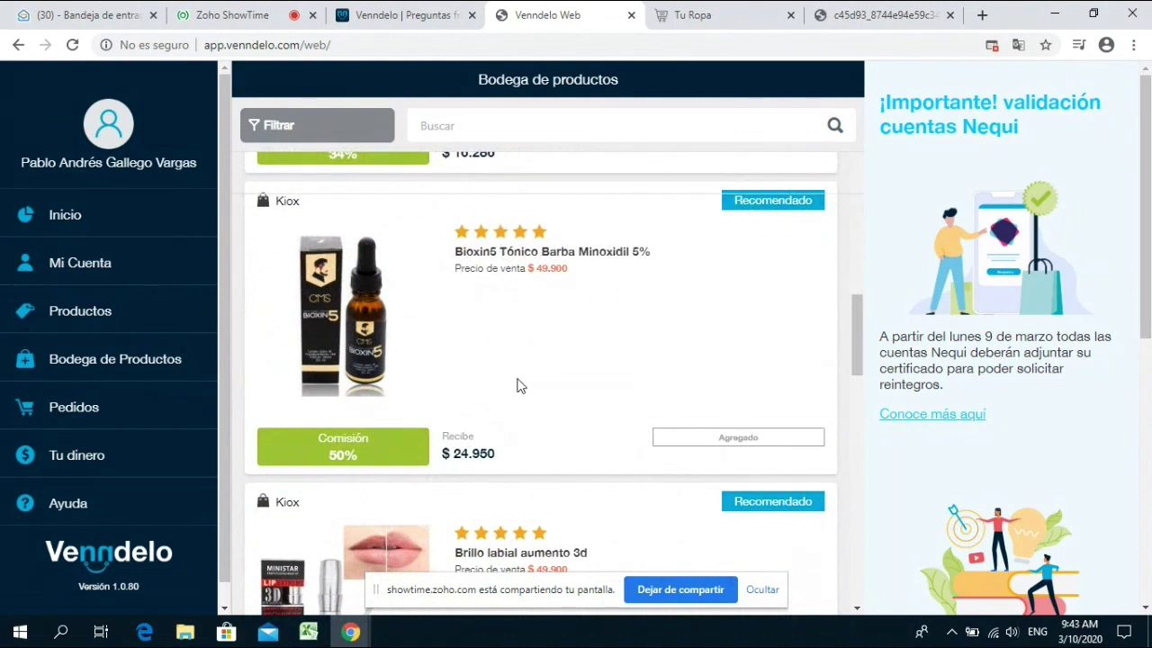
- Reopen the Pedidos section and look through the orders, including Chaqueta Adidas para hombre and Buzo Nike para hombre
left_click(74, 410)
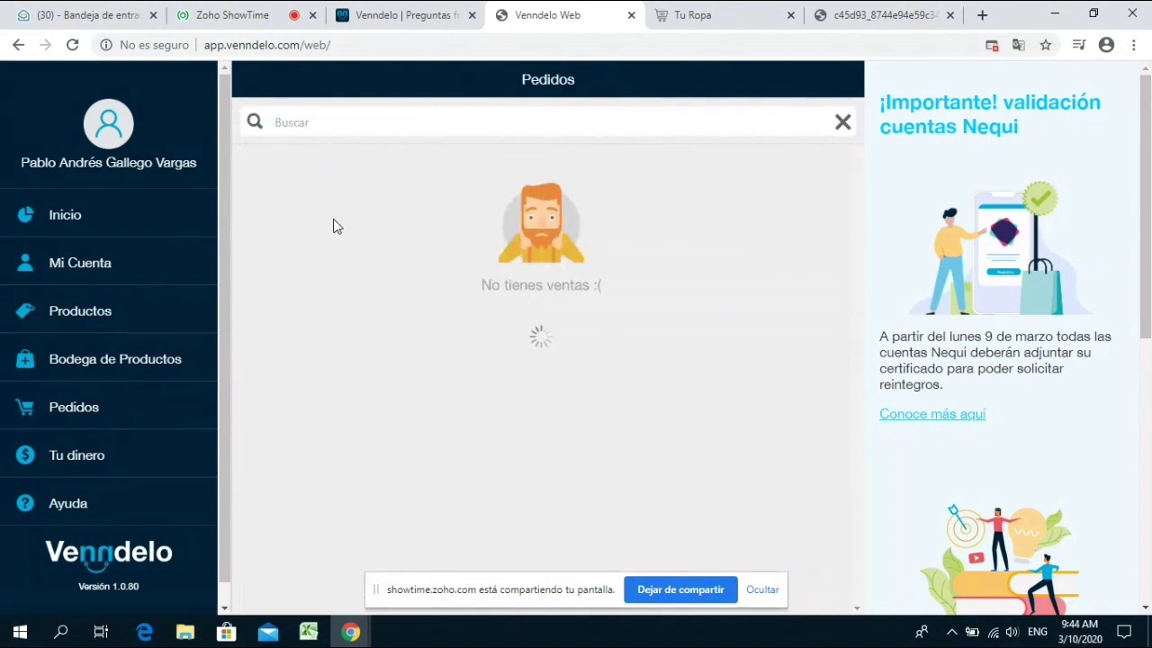
scroll(329, 257, "down", 12)
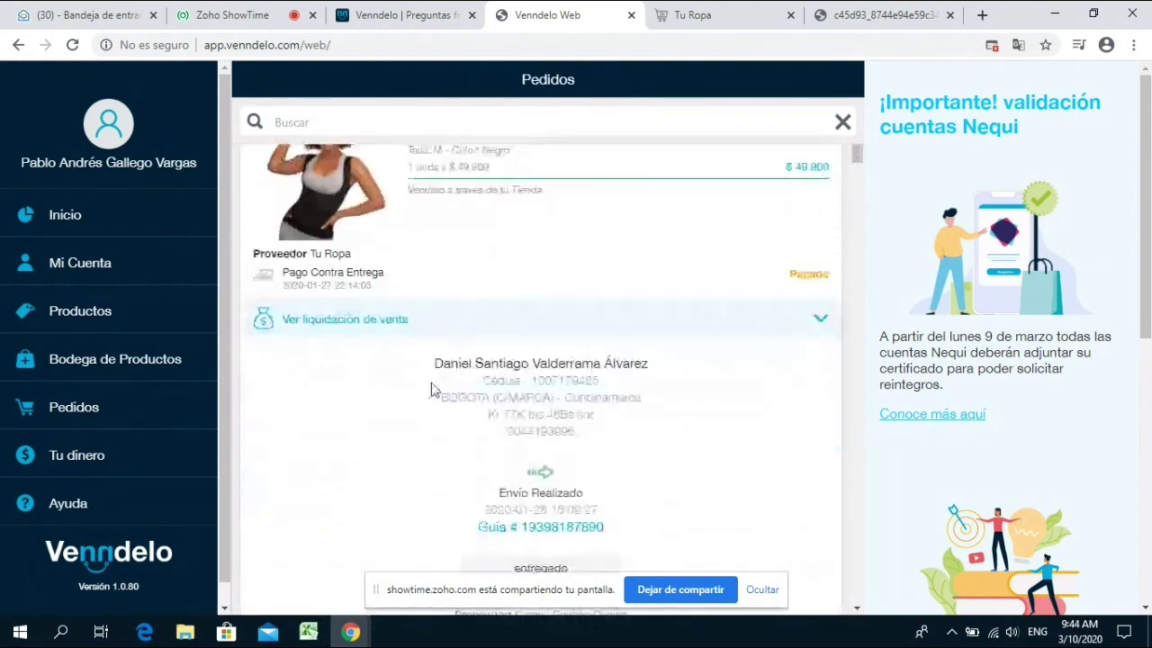
scroll(321, 364, "down", 8)
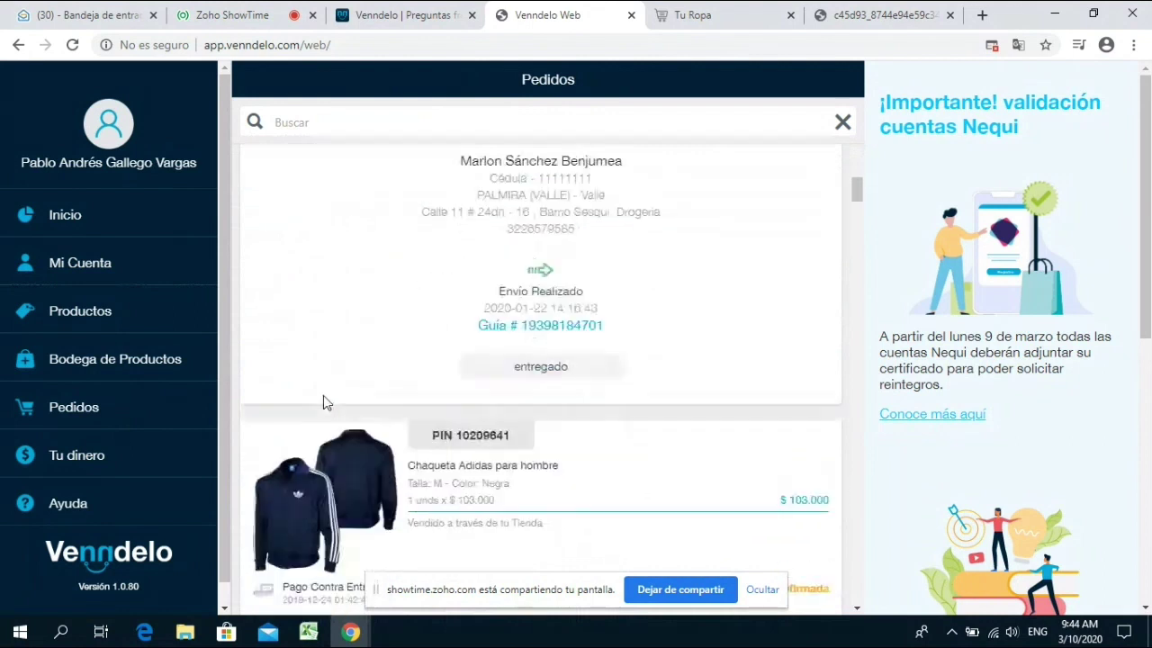
scroll(325, 396, "down", 3)
scroll(324, 392, "up", 15)
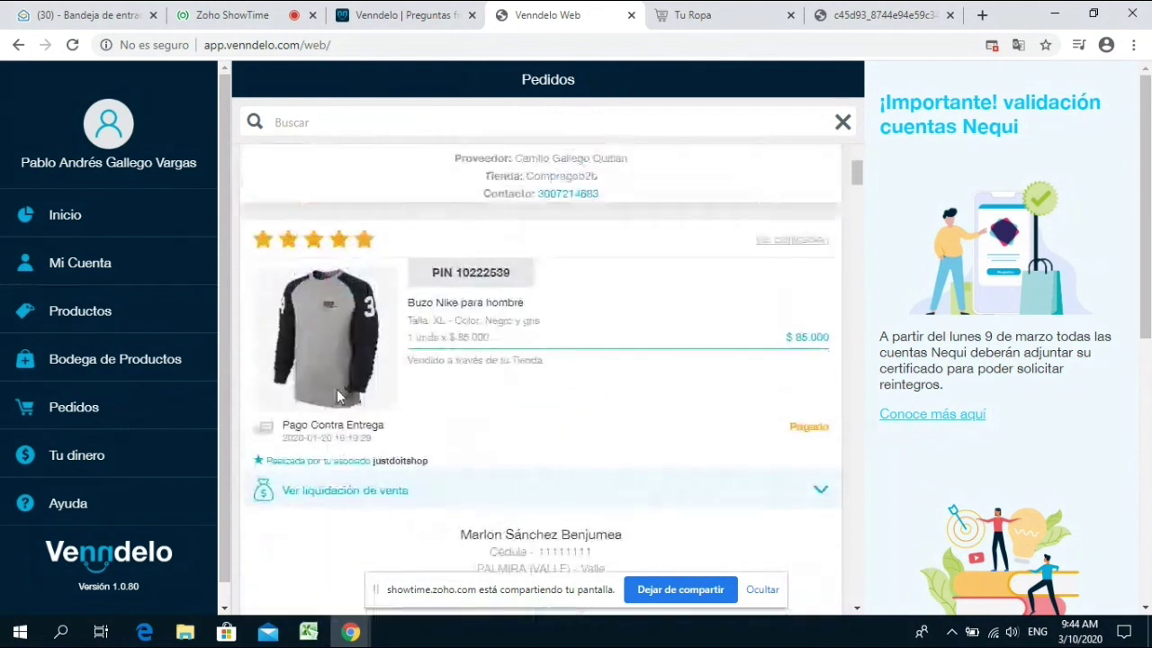
- Go back to the Faja Chaleco Mujer order, examine its customer and shipment details, and expand its sale settlement
scroll(387, 393, "up", 5)
scroll(423, 360, "down", 1)
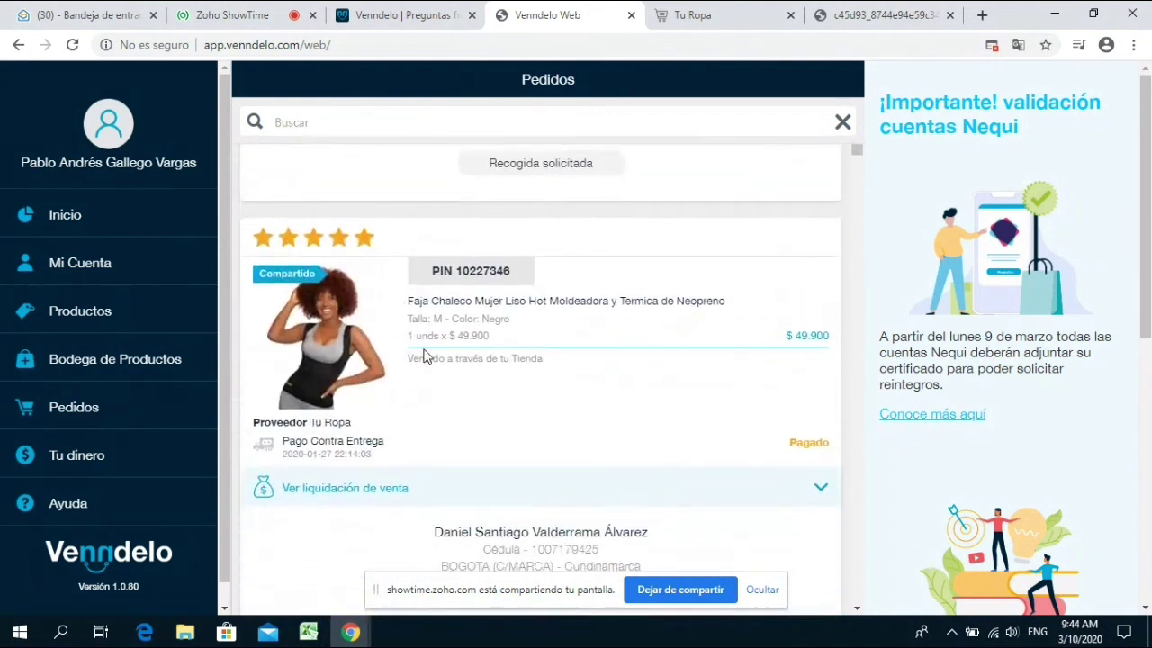
scroll(427, 355, "down", 1)
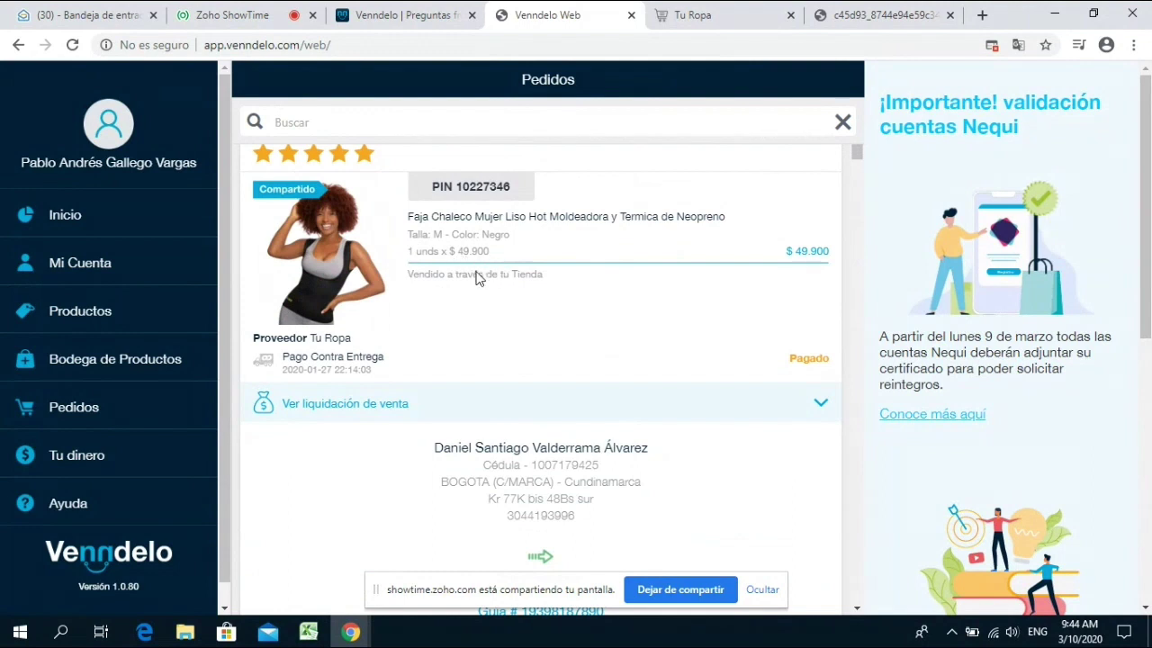
scroll(518, 395, "down", 1)
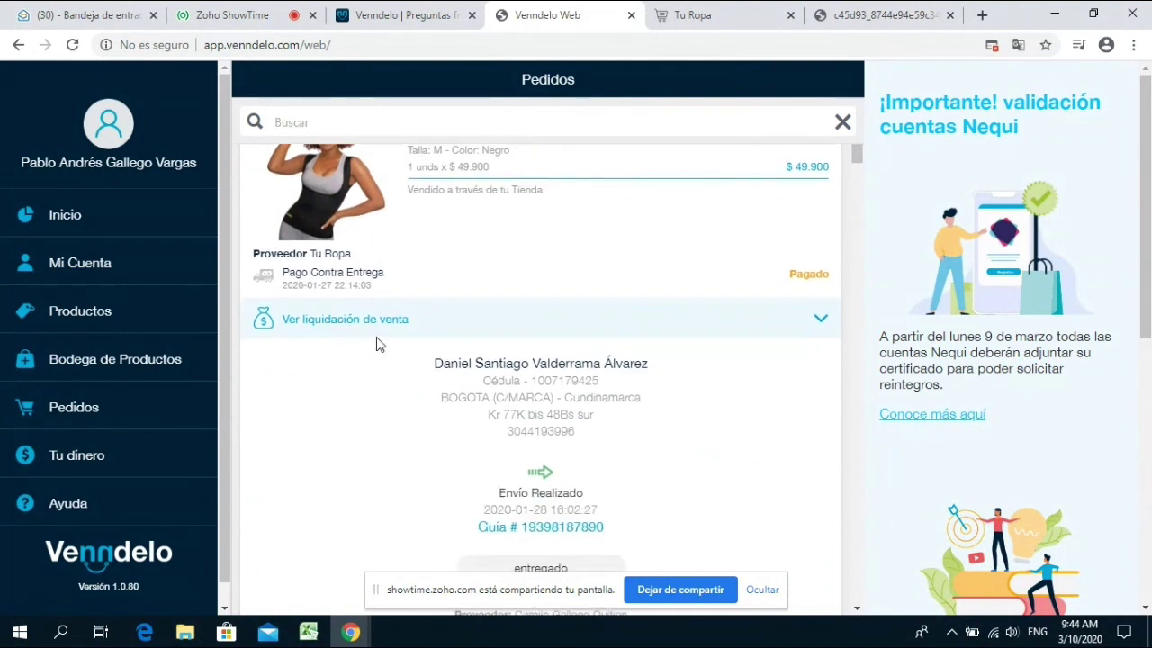
scroll(445, 334, "down", 3)
scroll(520, 297, "up", 1)
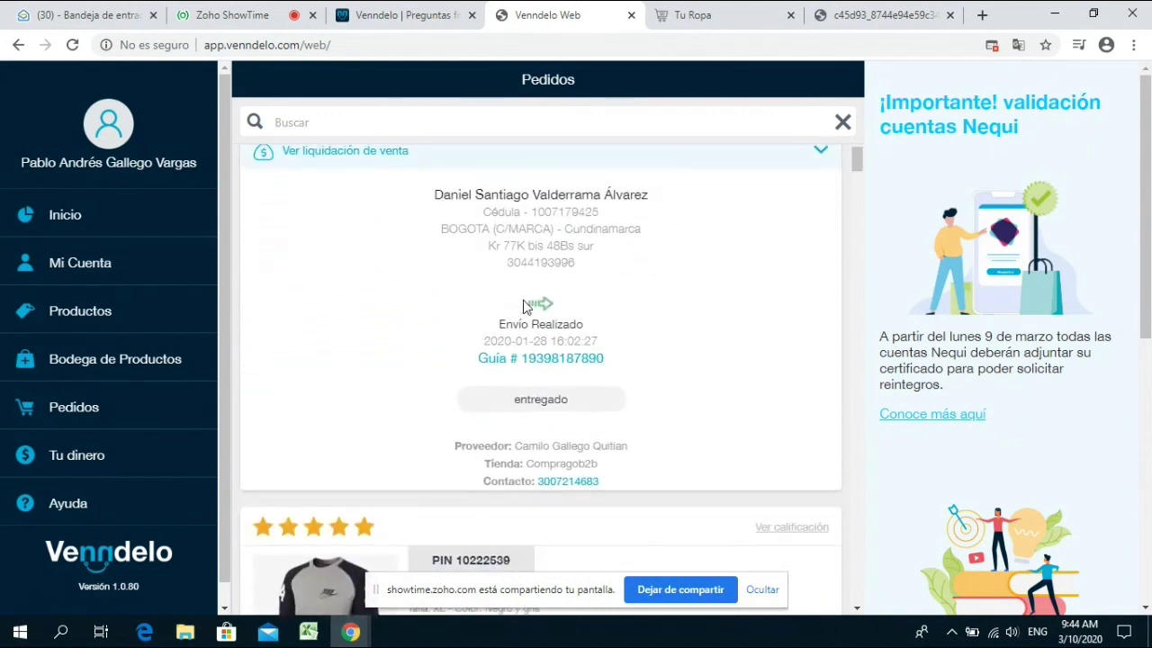
scroll(540, 225, "up", 1)
left_click(682, 234)
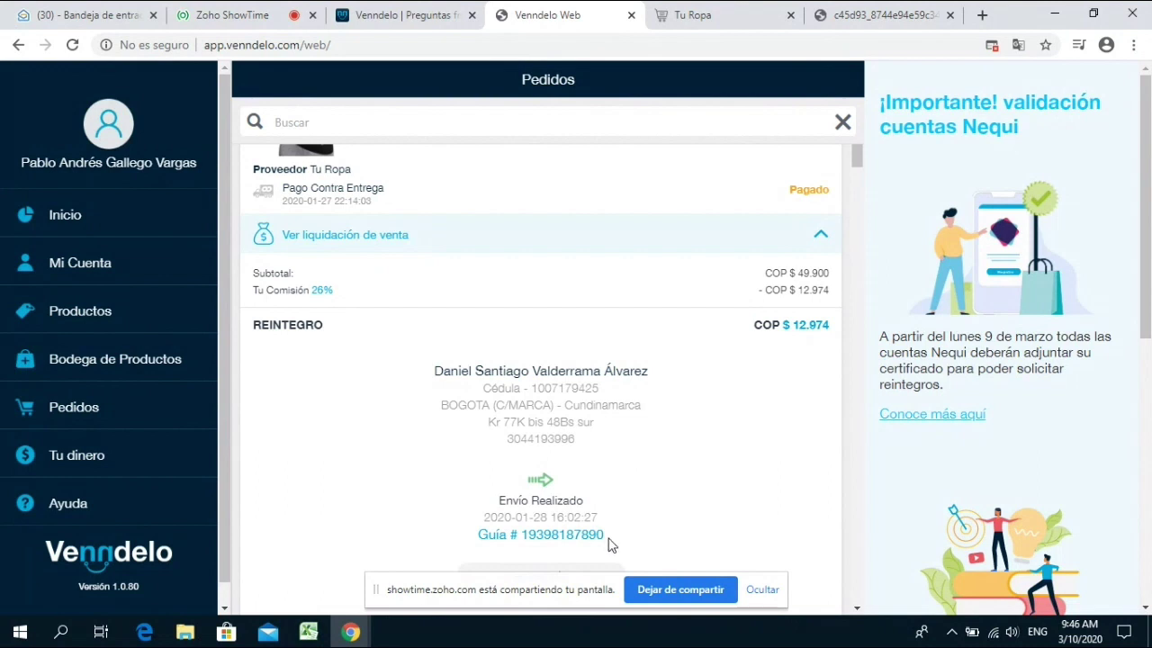
- Search Google for "rastrear guia coordinadora" in a new tab and open the Coordinadora Rastrear Guía page at its tracking form
key("ctrl+t")
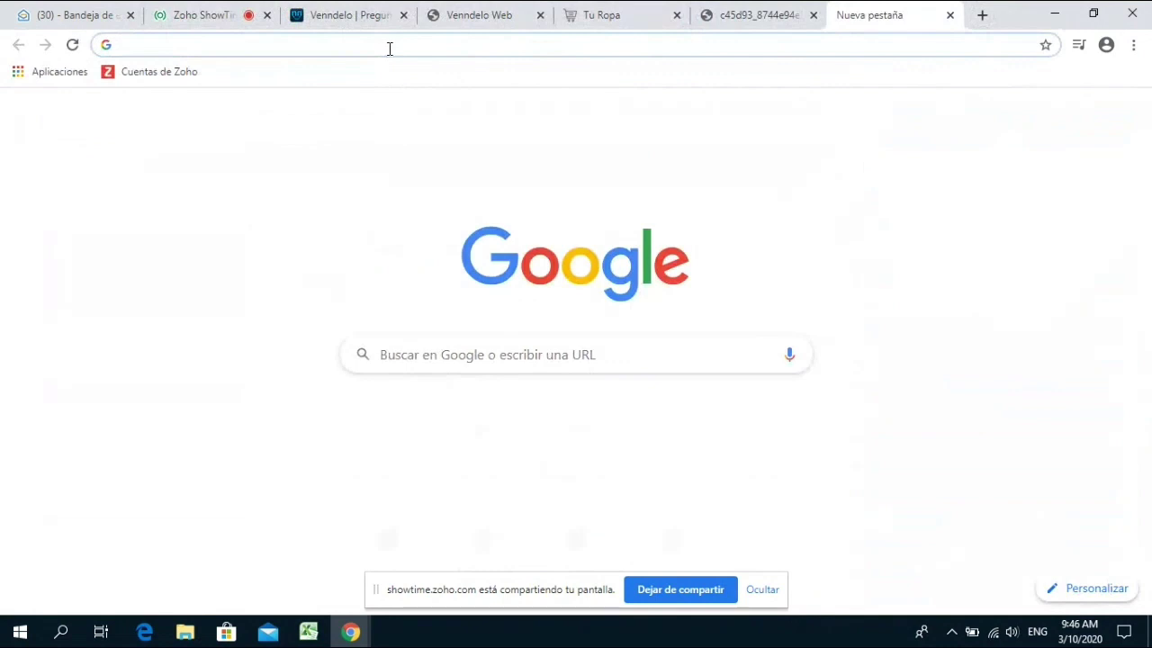
type("rastrear guia coordinadora")
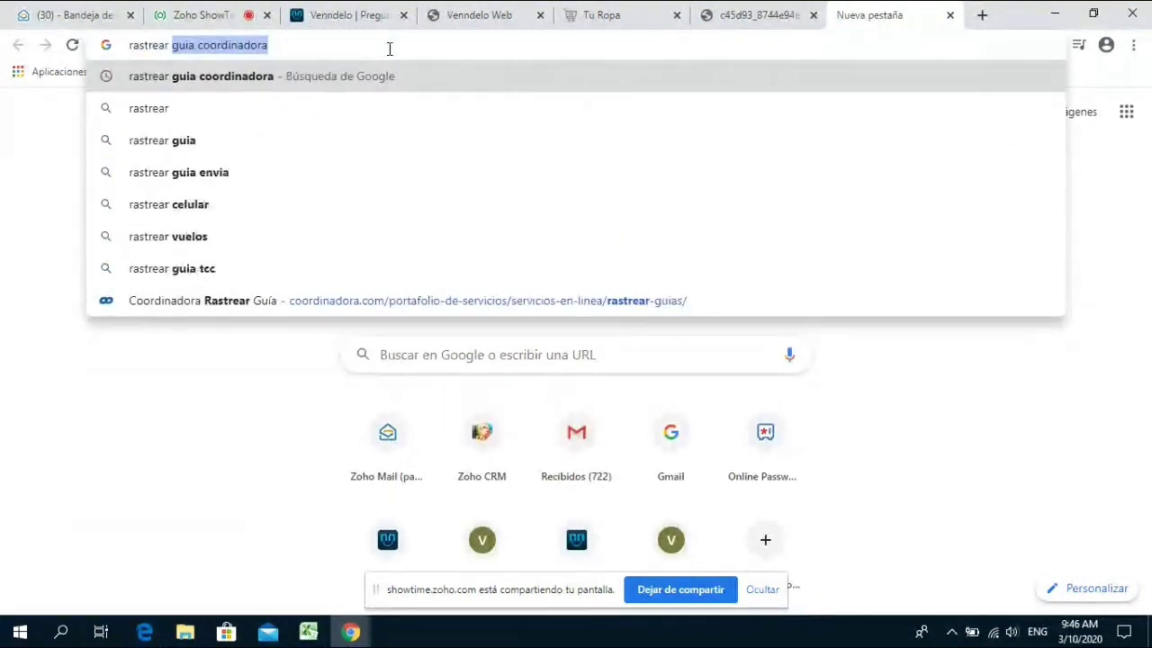
key("Return")
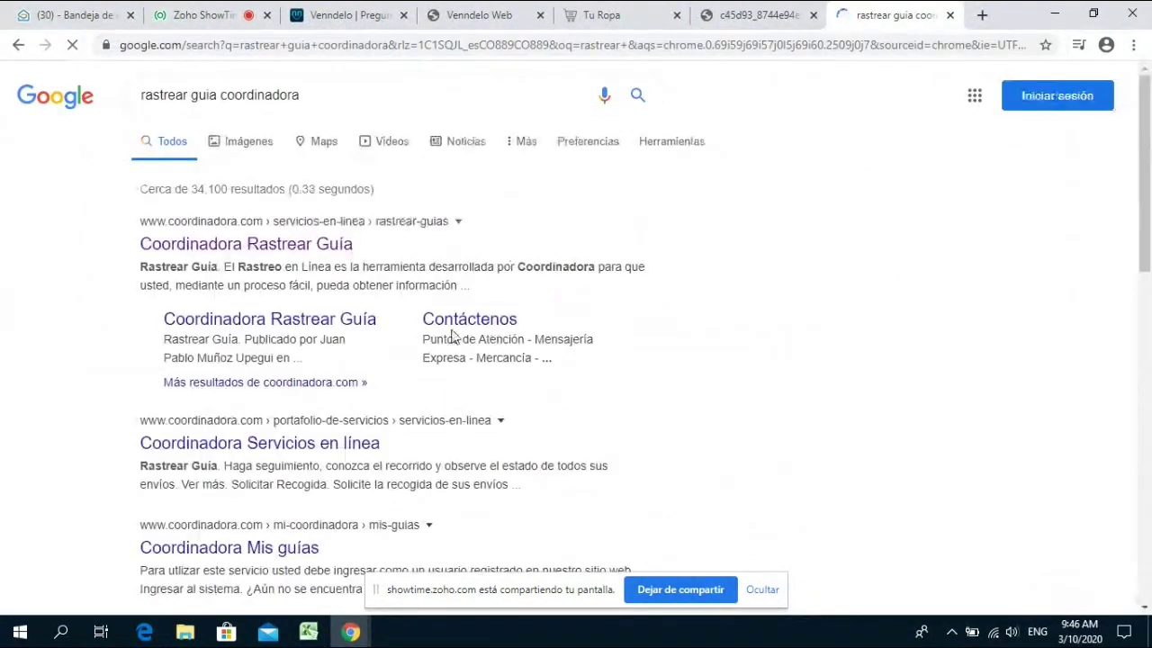
left_click(288, 243)
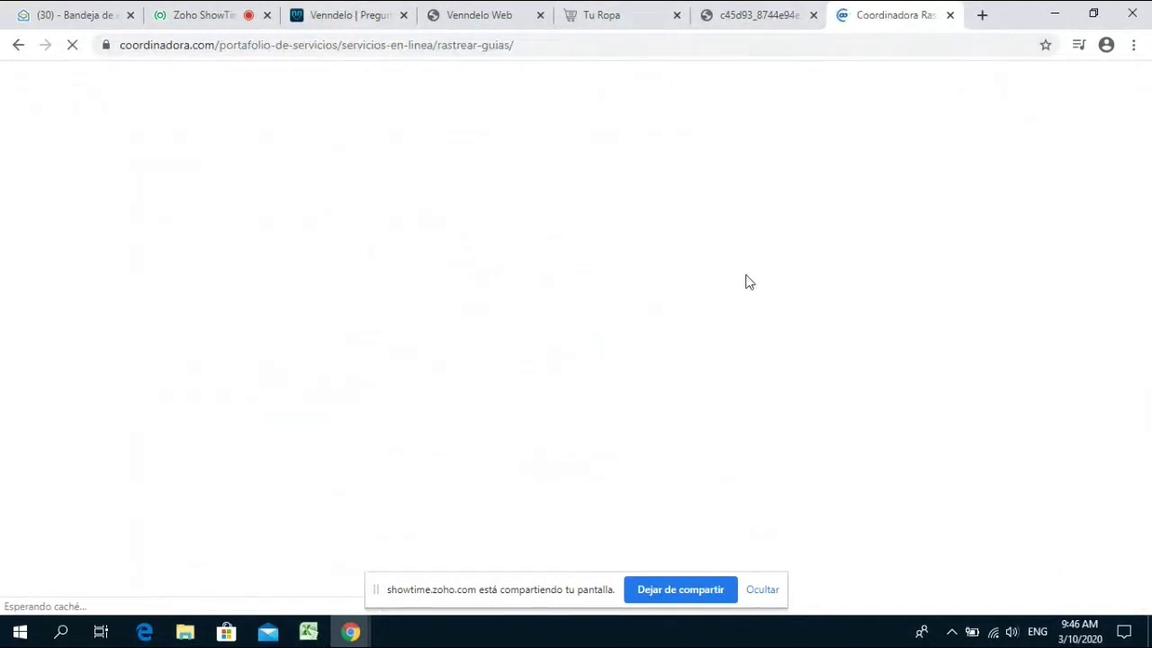
scroll(638, 368, "down", 10)
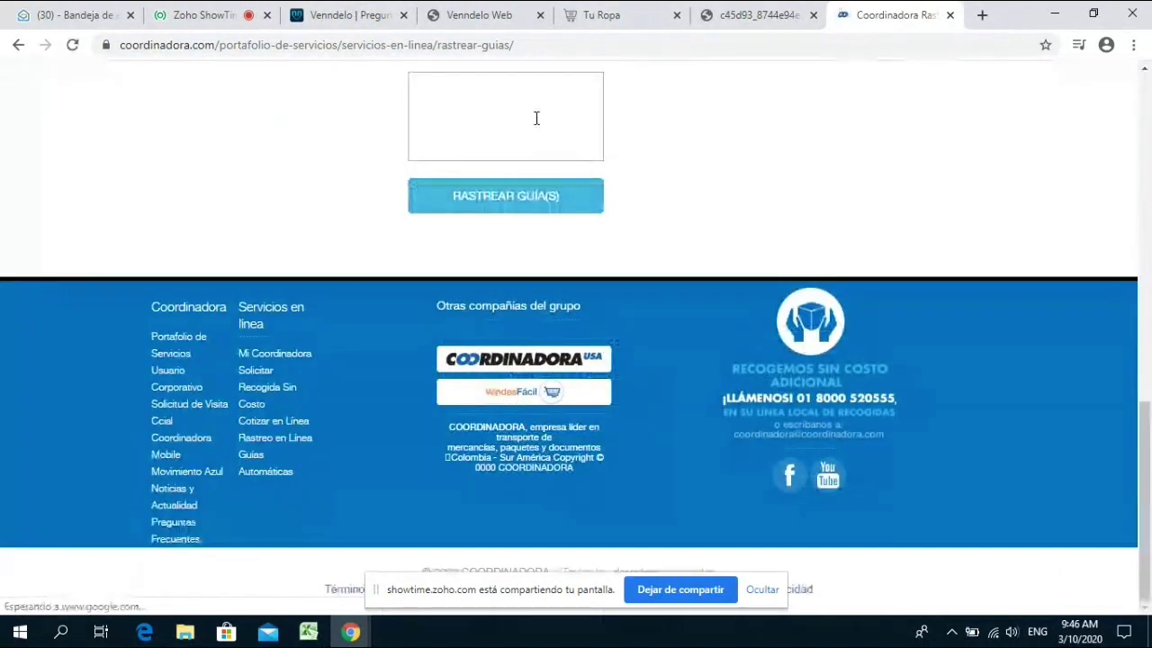
- Return to the Venndelo orders and compare the shipping status of the justdoitshop order with the Faja Chaleco Mujer order's shipment details
left_click(634, 14)
left_click(774, 15)
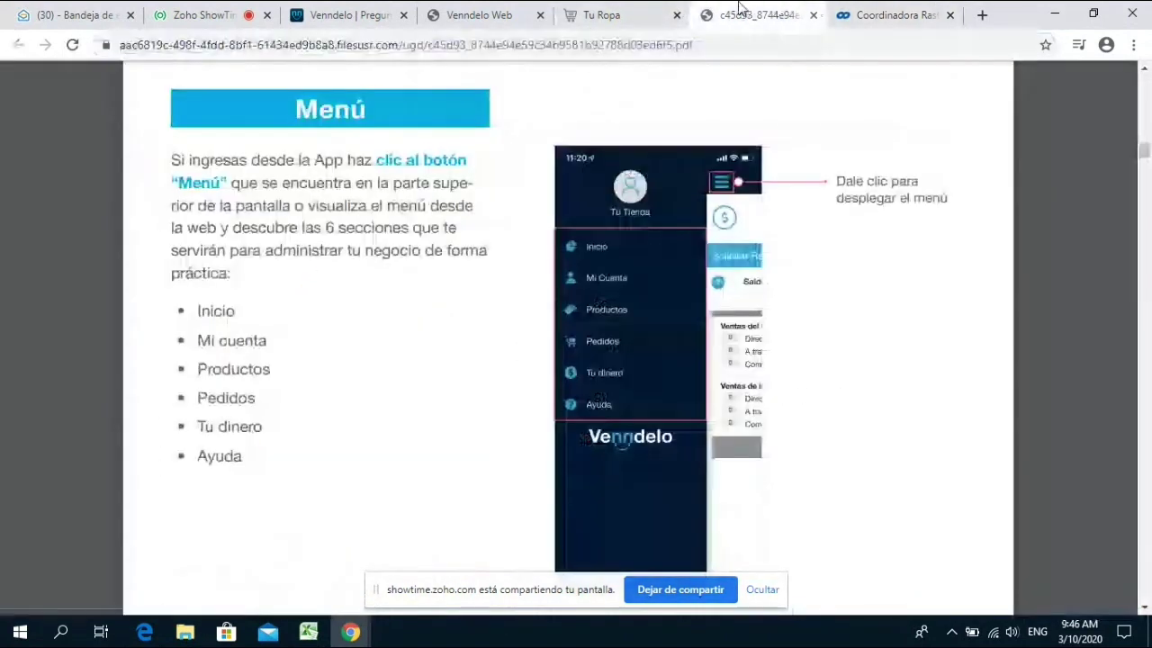
left_click(477, 14)
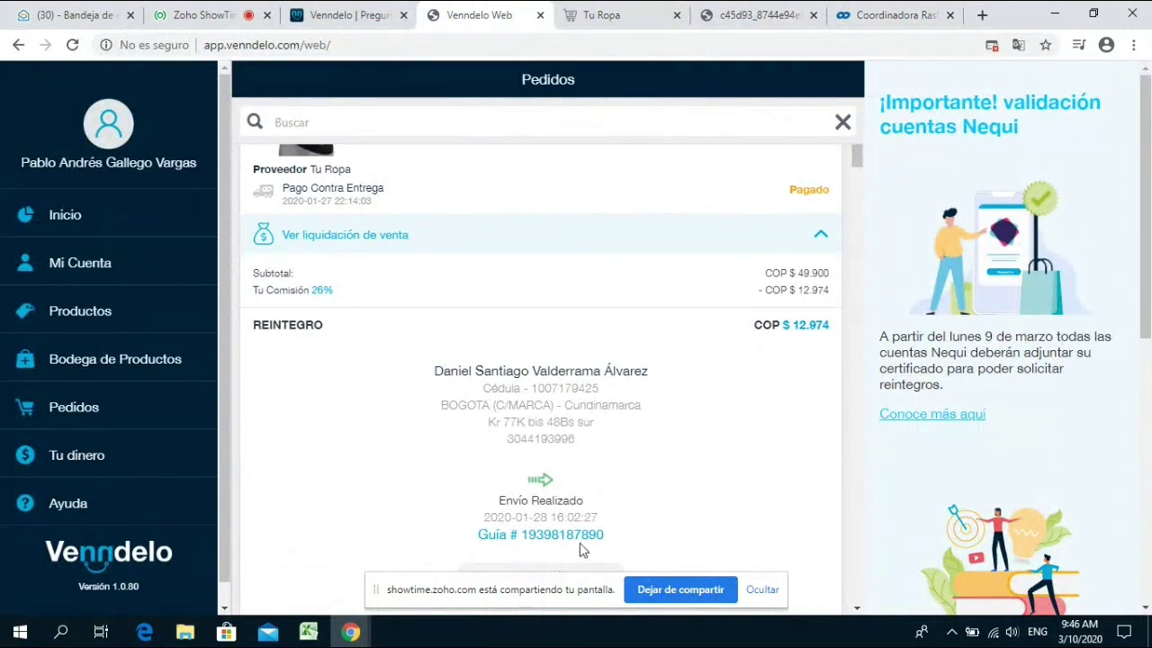
scroll(627, 498, "down", 4)
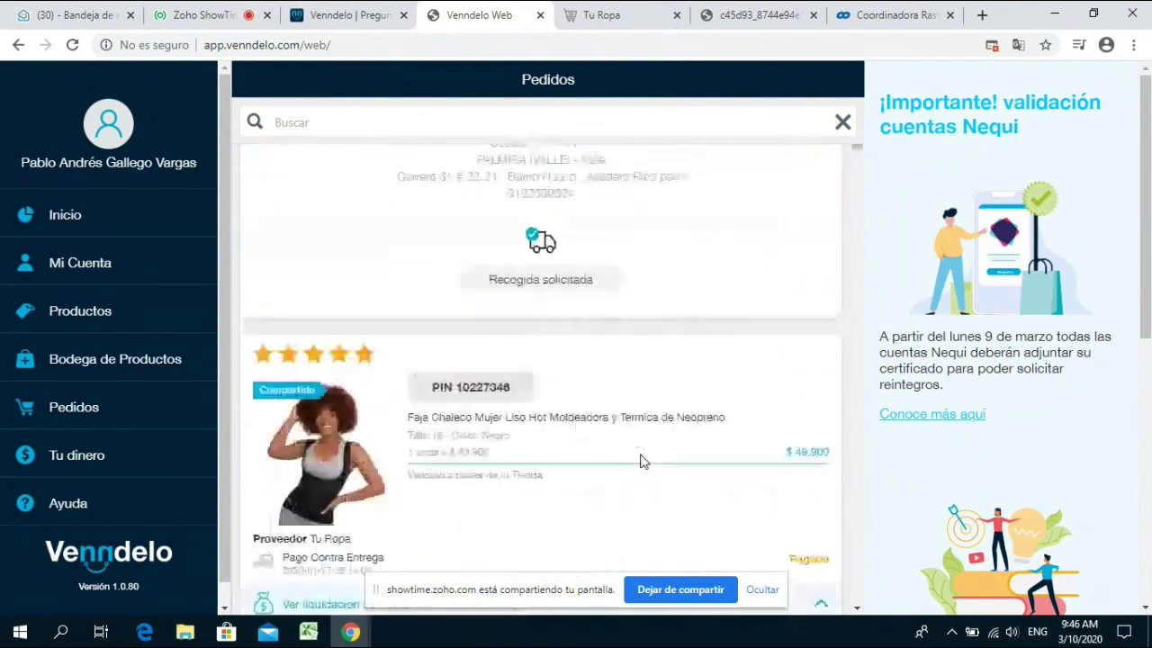
scroll(642, 462, "up", 3)
scroll(630, 459, "down", 3)
scroll(627, 460, "up", 2)
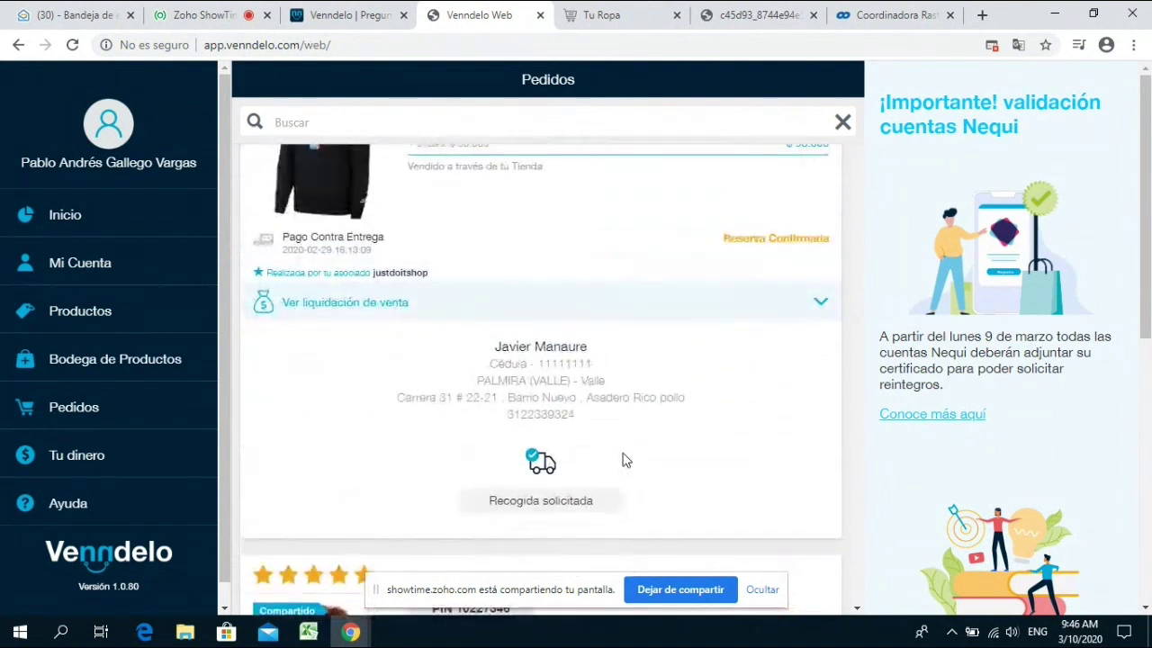
scroll(627, 460, "down", 1)
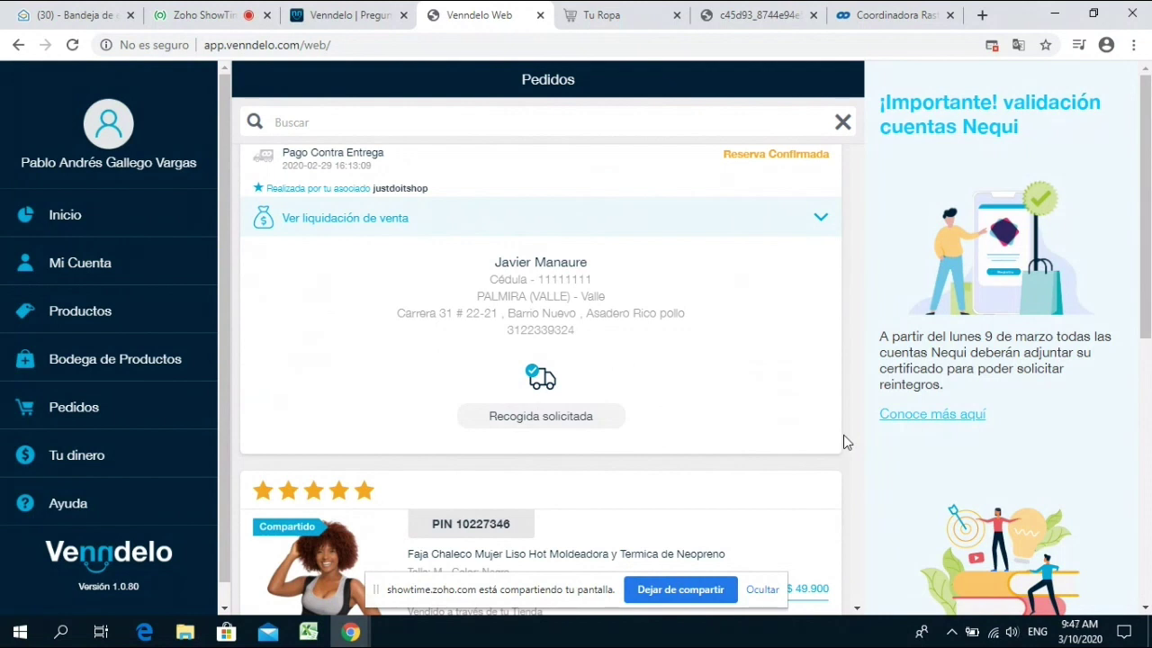
scroll(843, 435, "down", 2)
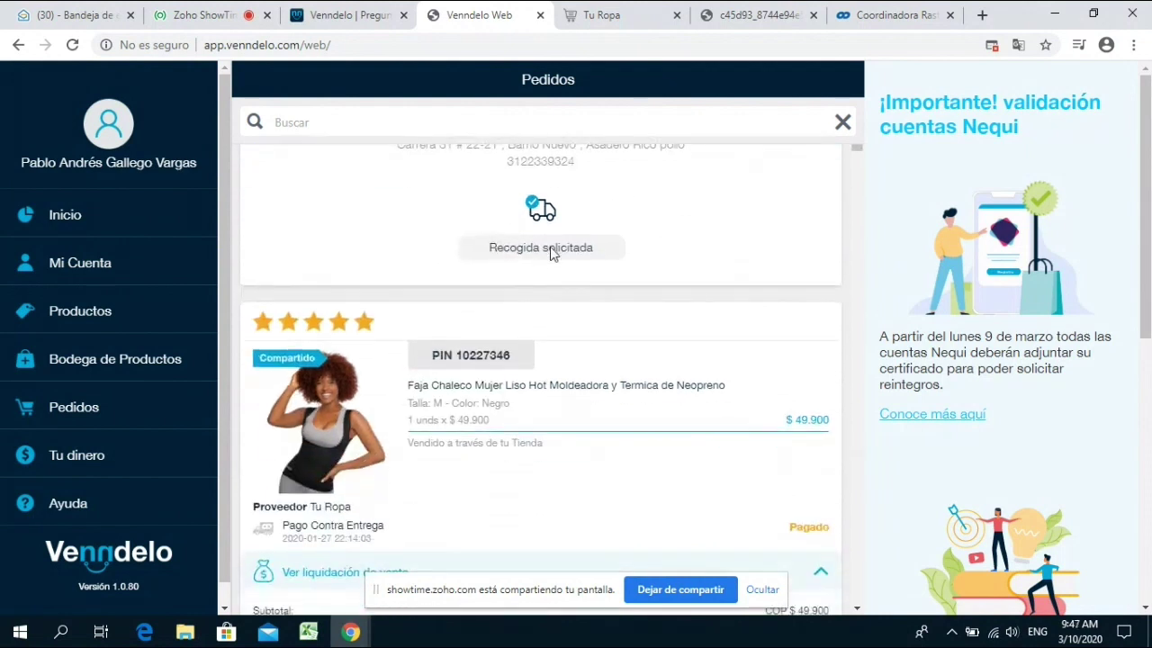
scroll(581, 337, "down", 4)
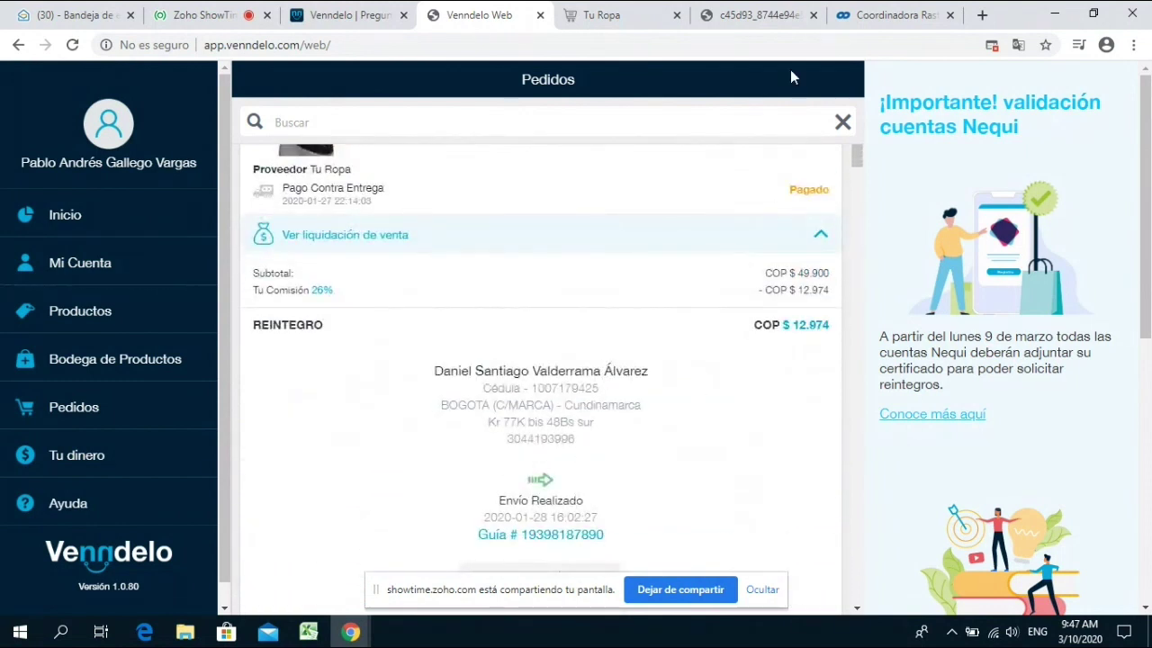
- Revisit the Coordinadora tracking form and the Tu Ropa product page, and return to the Venndelo orders
left_click(890, 15)
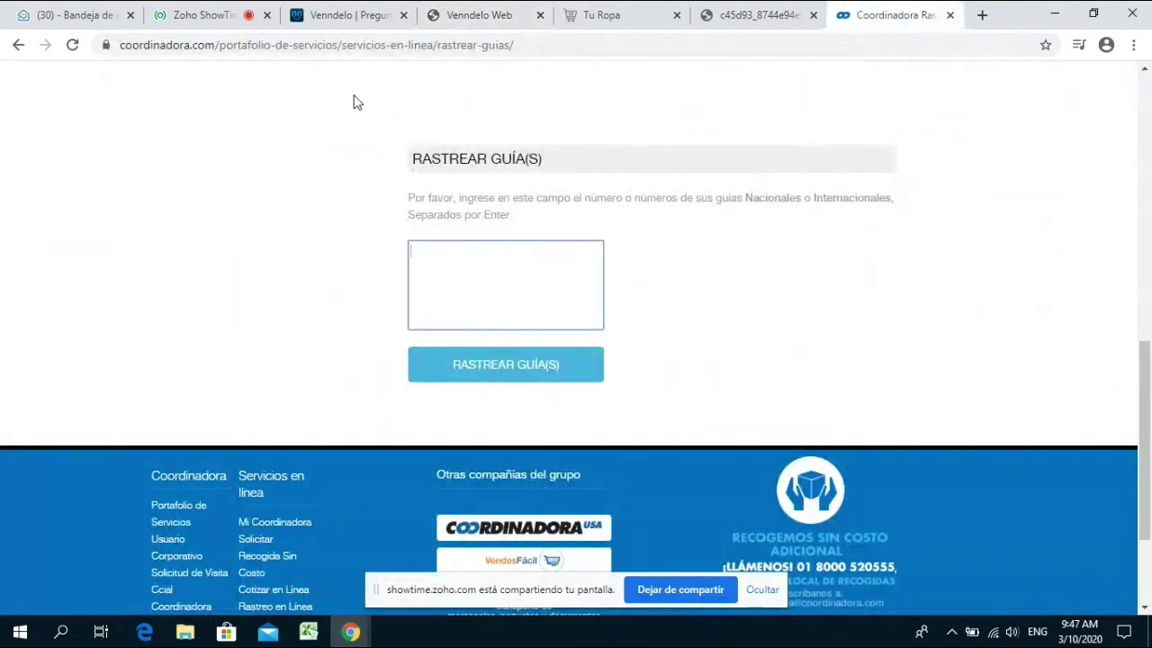
scroll(354, 103, "up", 5)
left_click(756, 15)
left_click(612, 15)
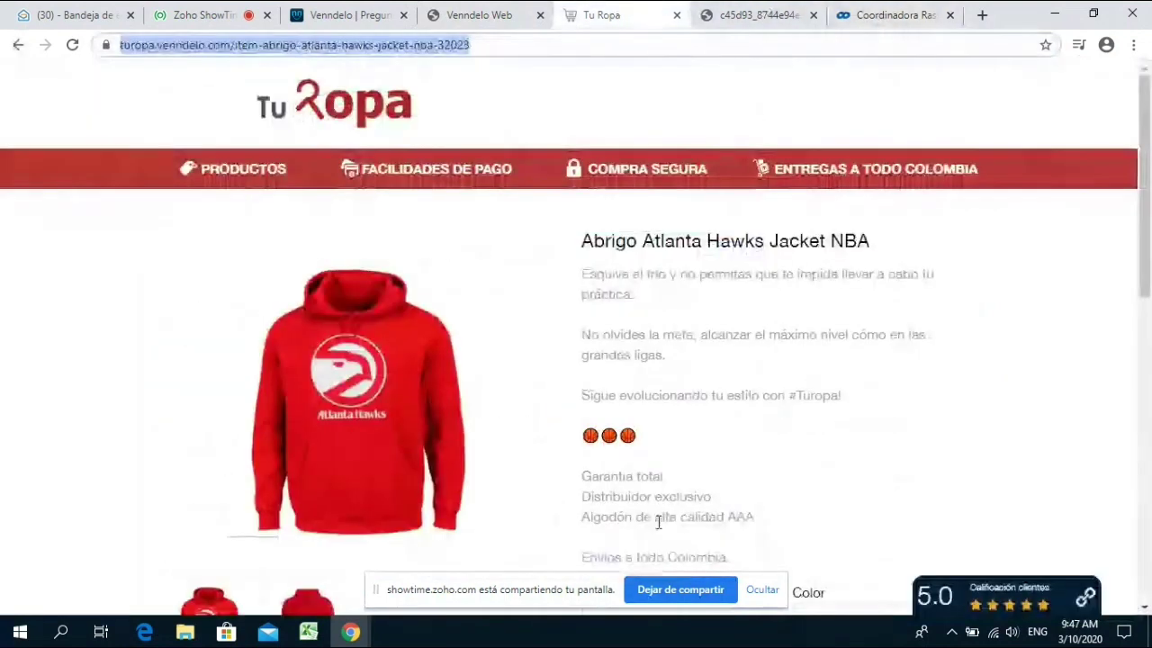
left_click(481, 16)
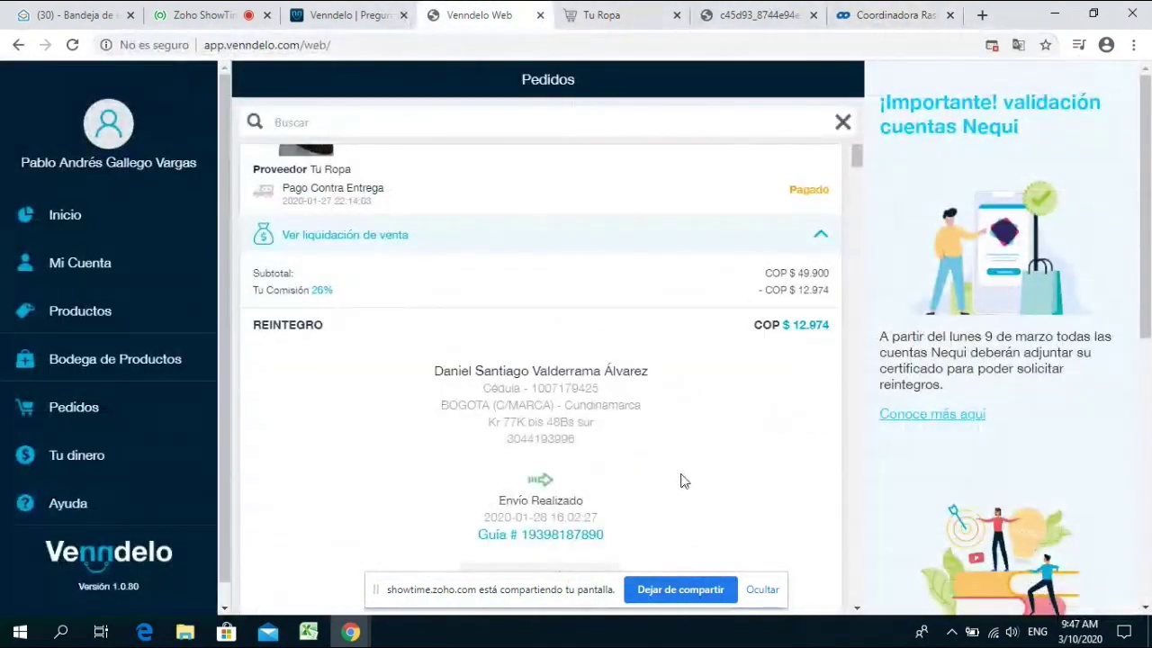